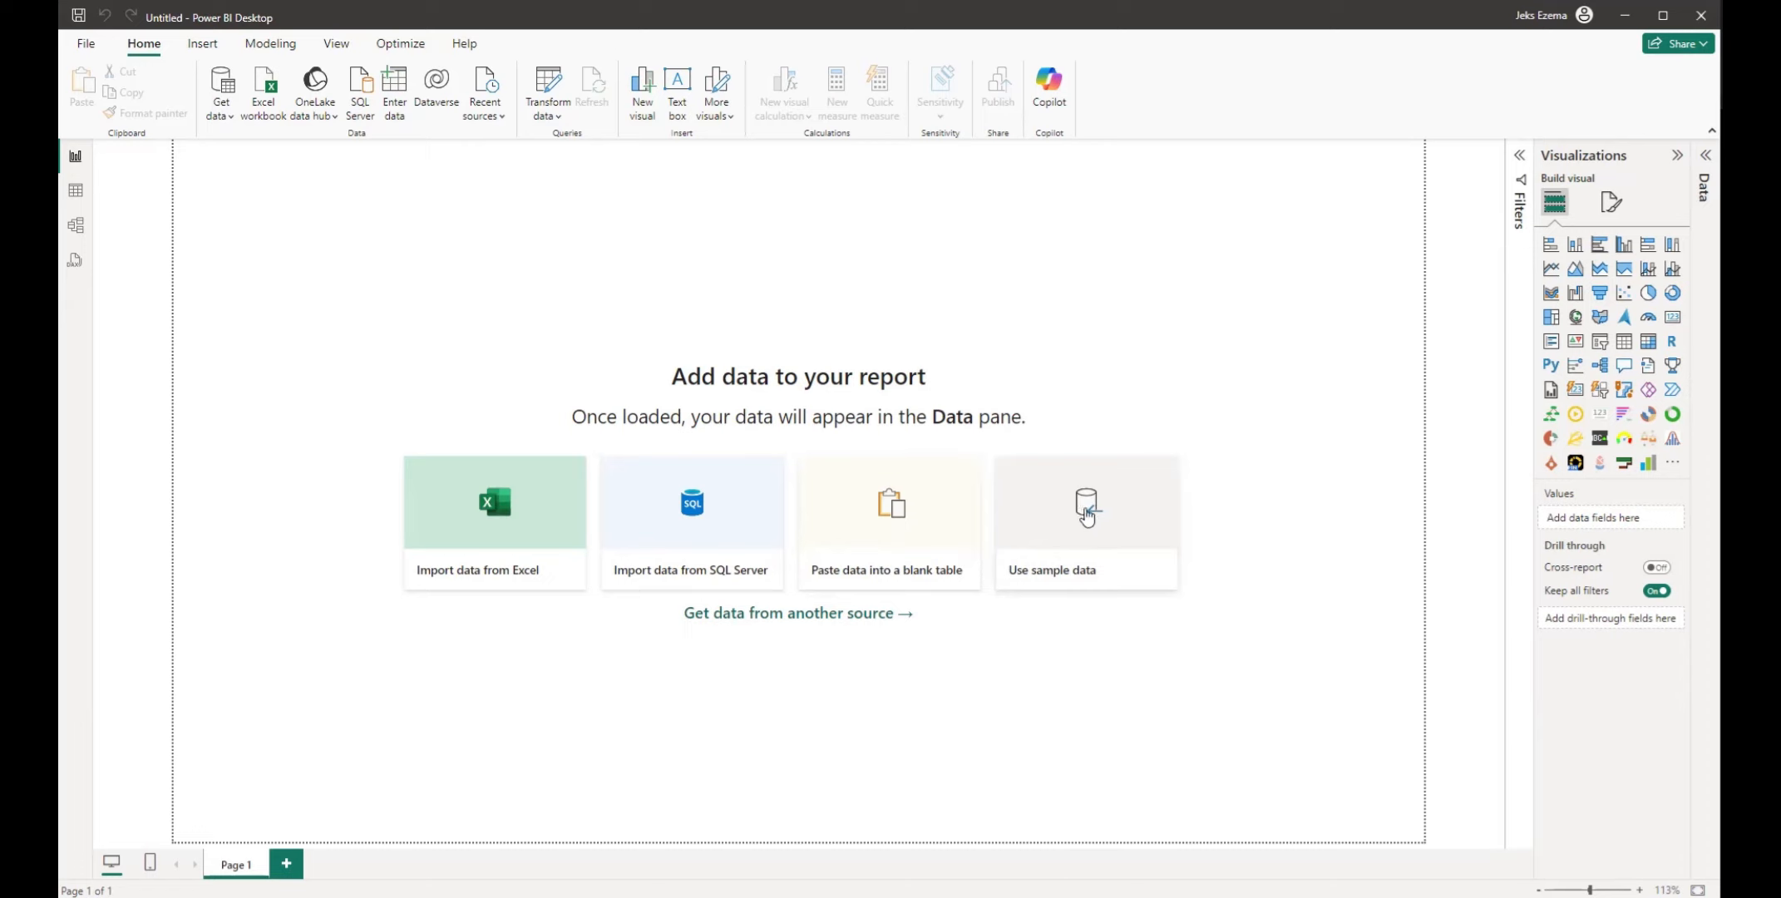
Load the built-in sample data and select the financials table from Financial Sample.xlsx for import
left_click(1089, 513)
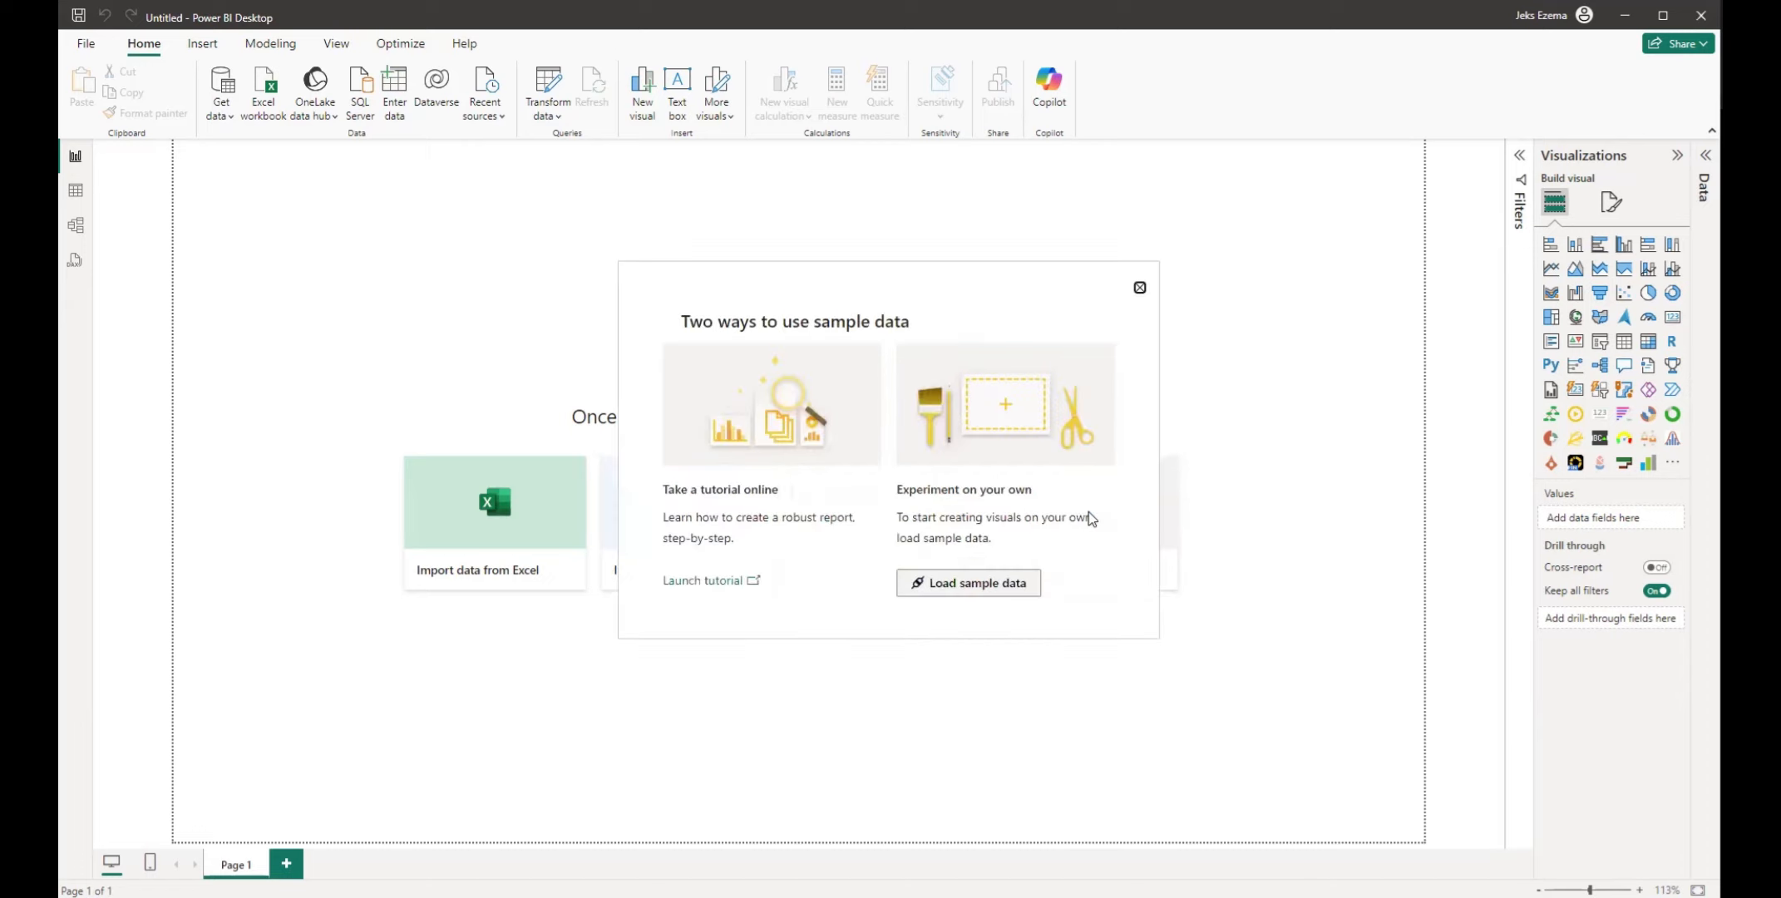
left_click(978, 584)
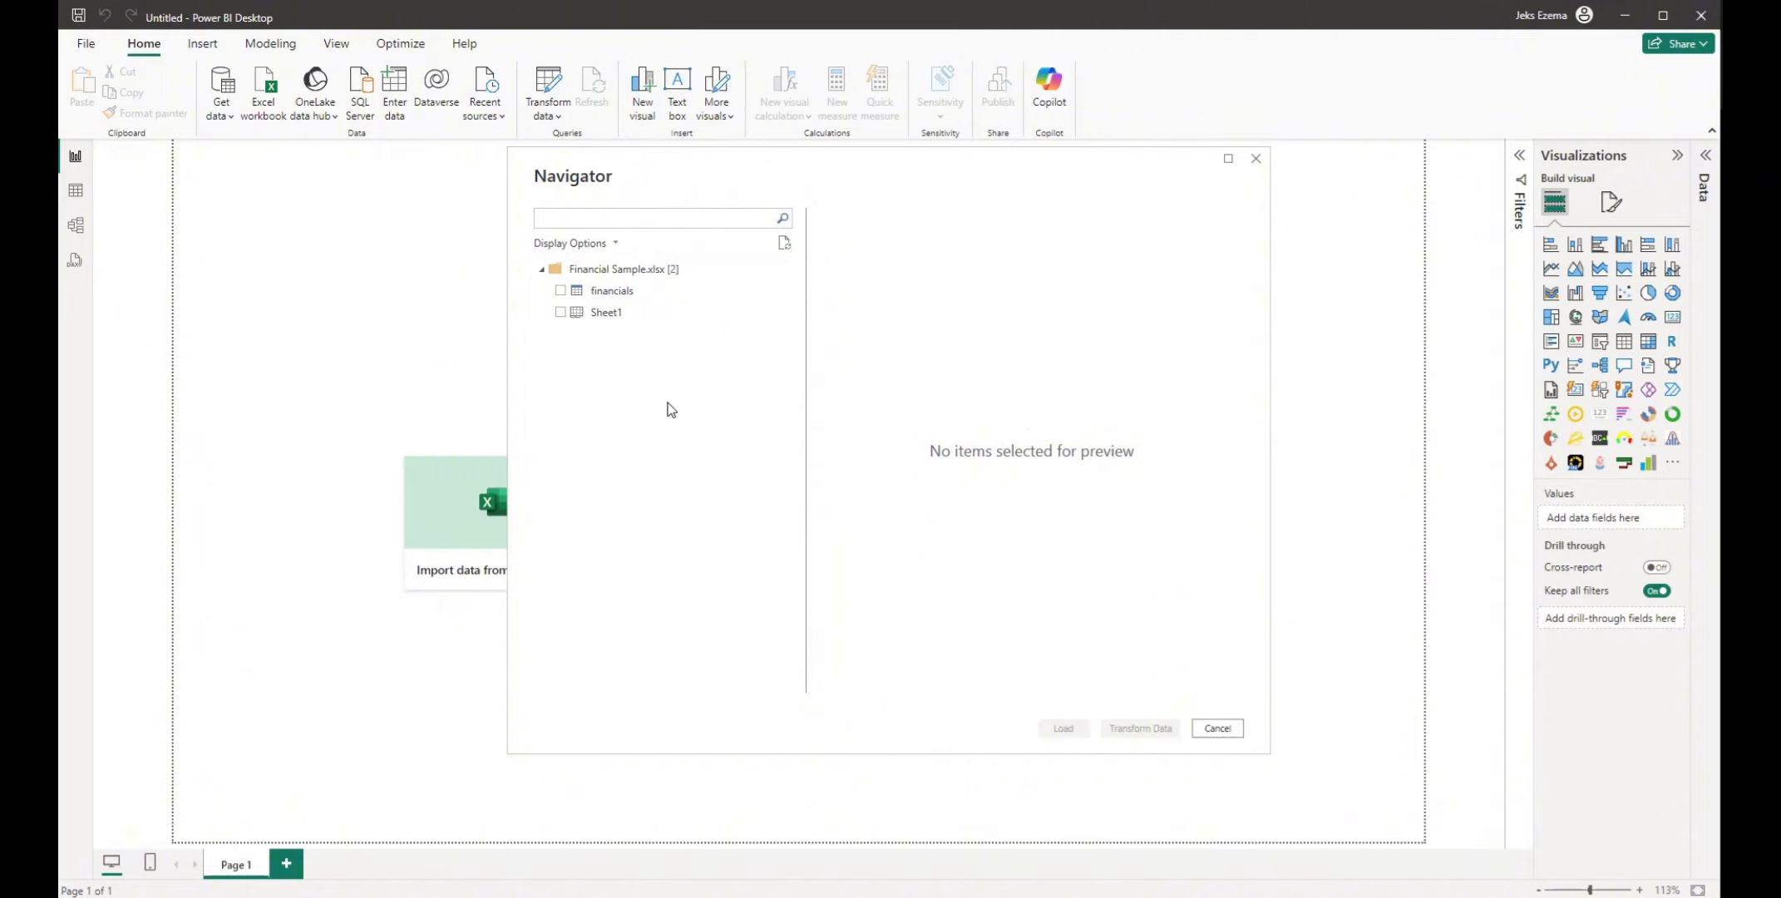
left_click(561, 293)
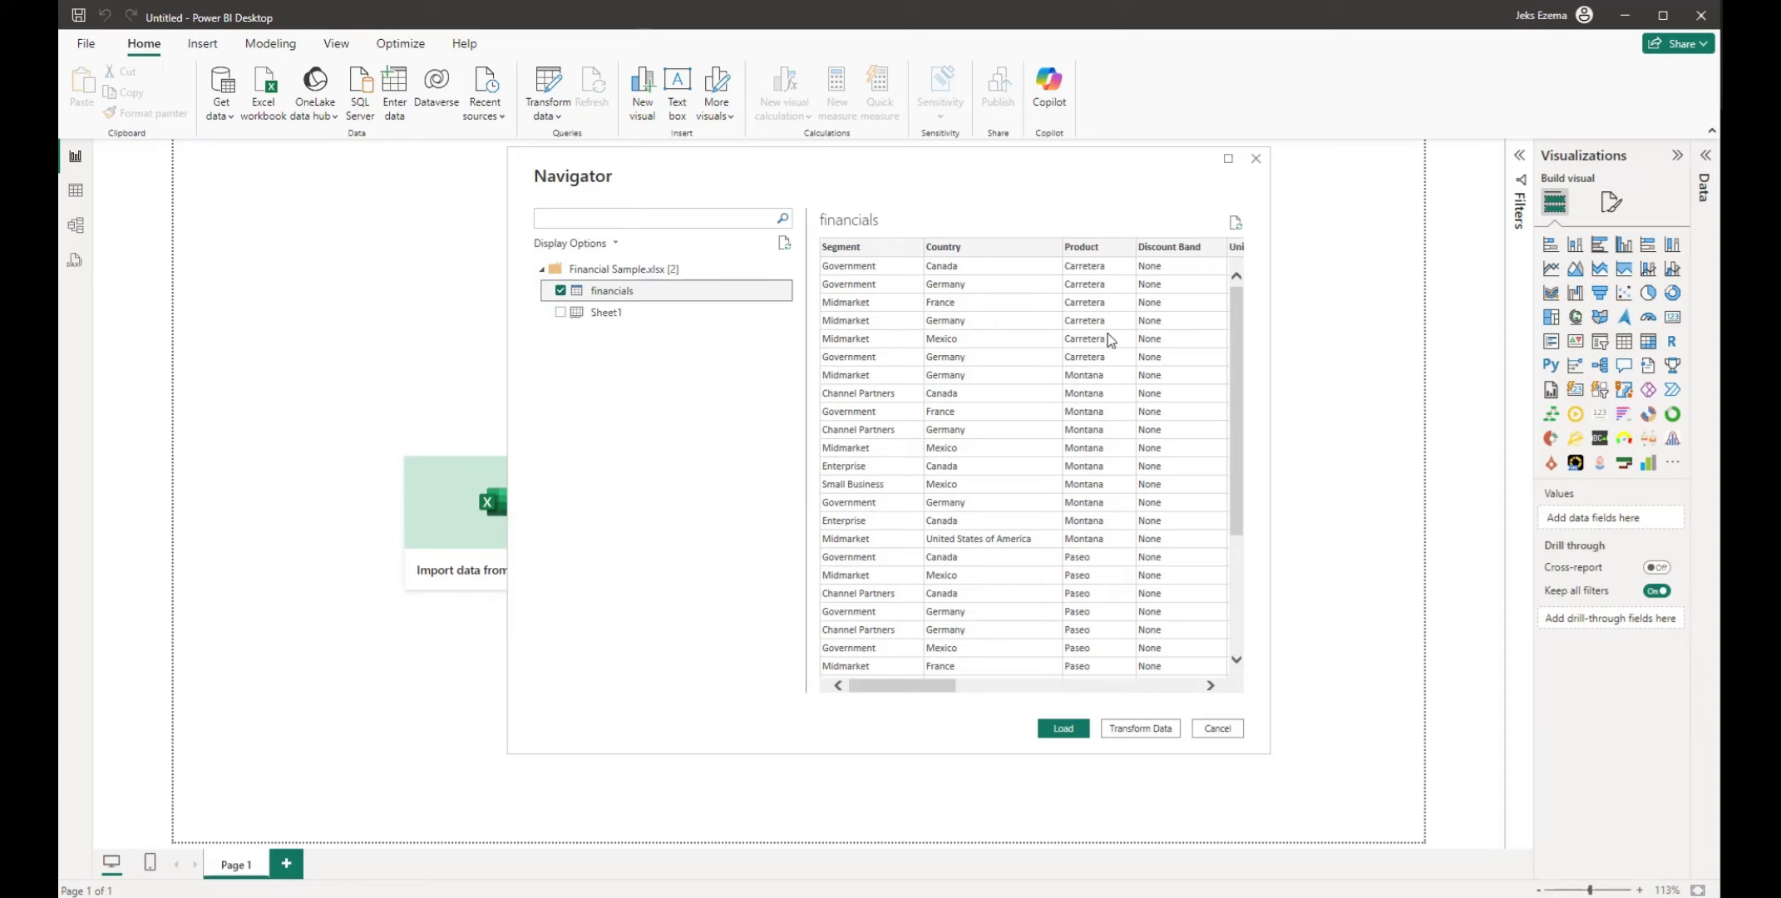
left_click_drag(900, 685, 827, 640)
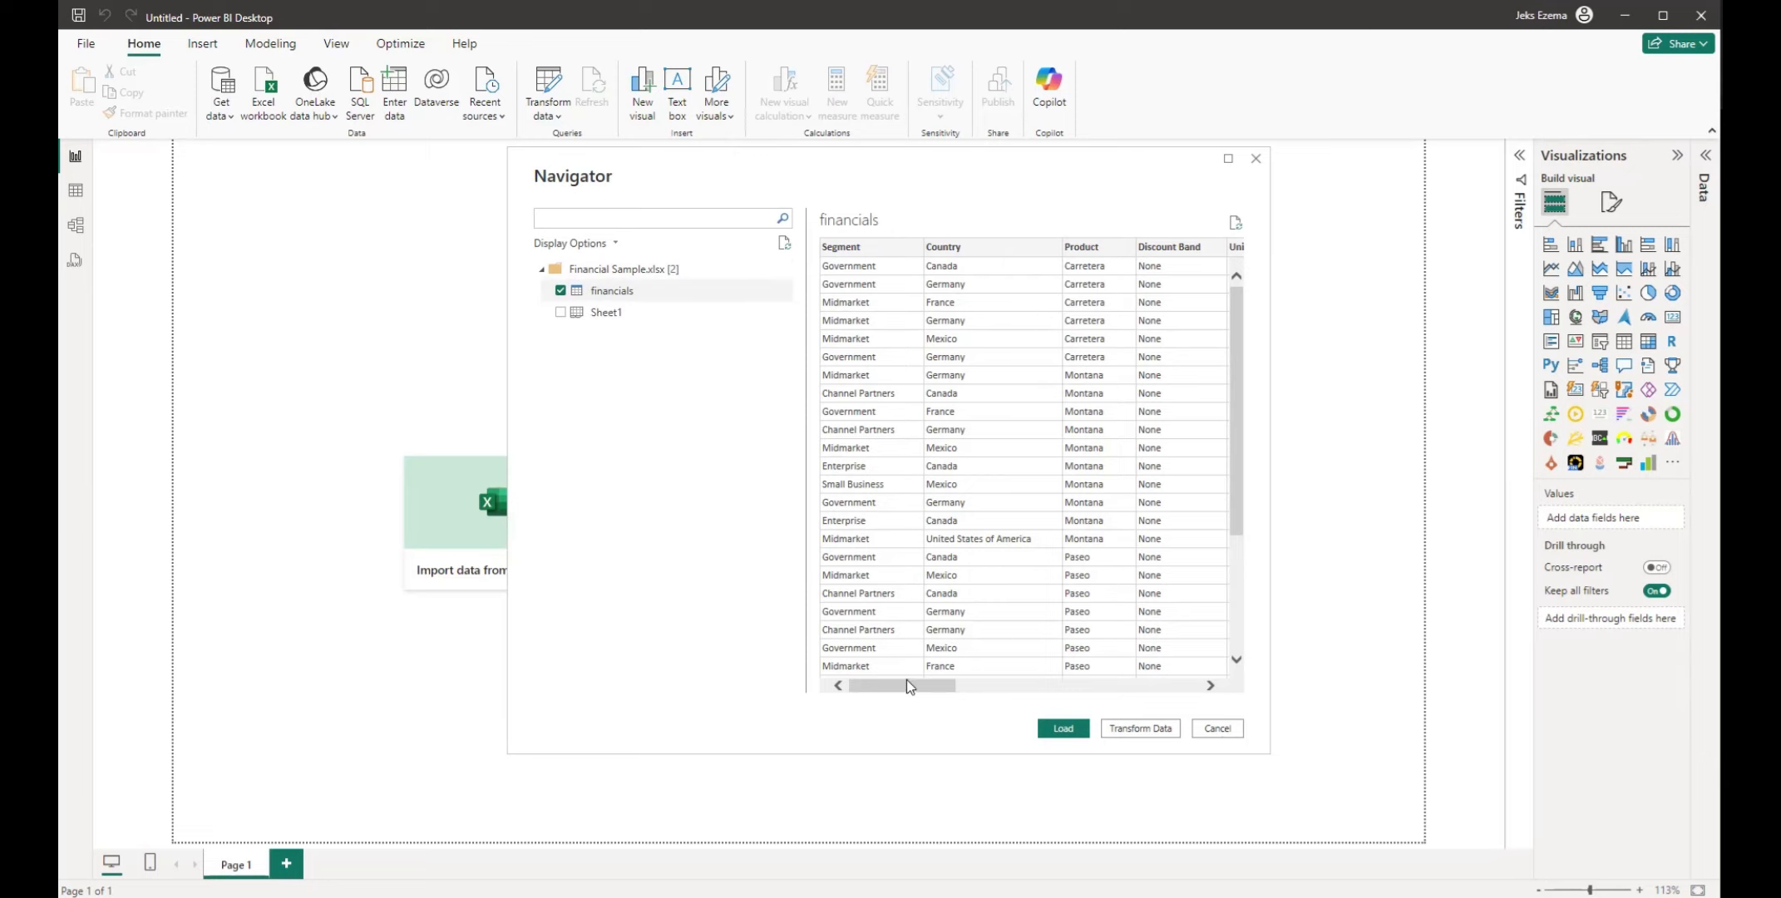
left_click_drag(905, 685, 1163, 683)
left_click_drag(1161, 689, 873, 691)
left_click_drag(909, 681, 903, 724)
Preview Sheet1 of the sample workbook, and restore the selection to only the financials table
left_click(561, 313)
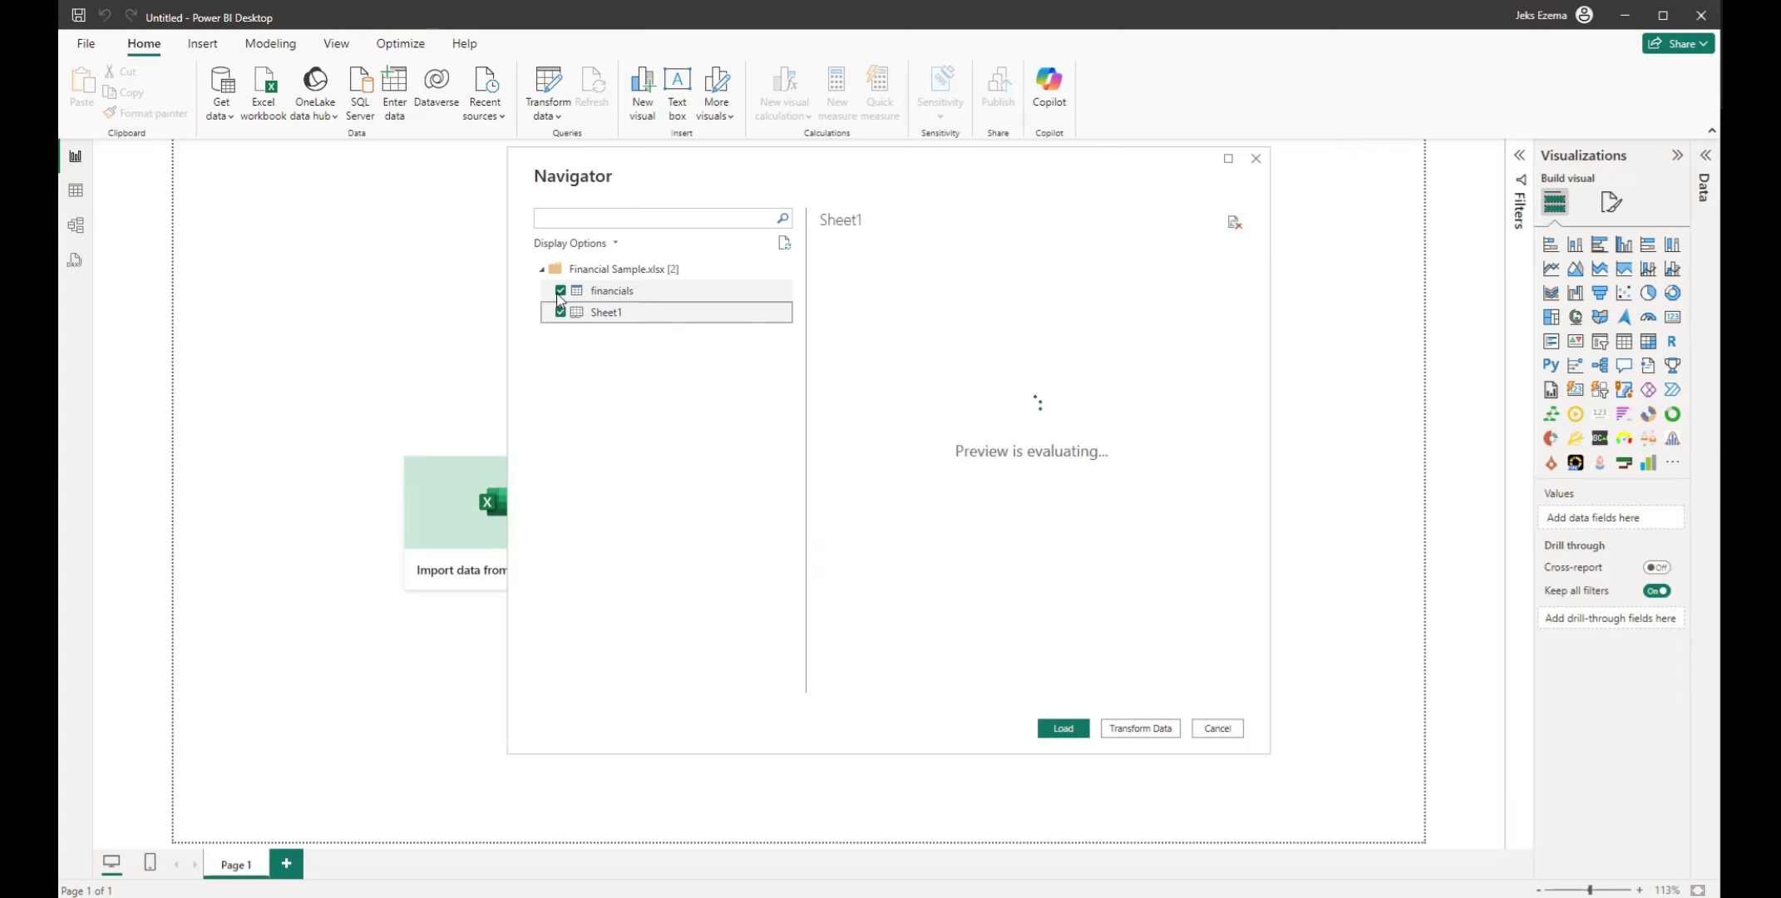
left_click(560, 290)
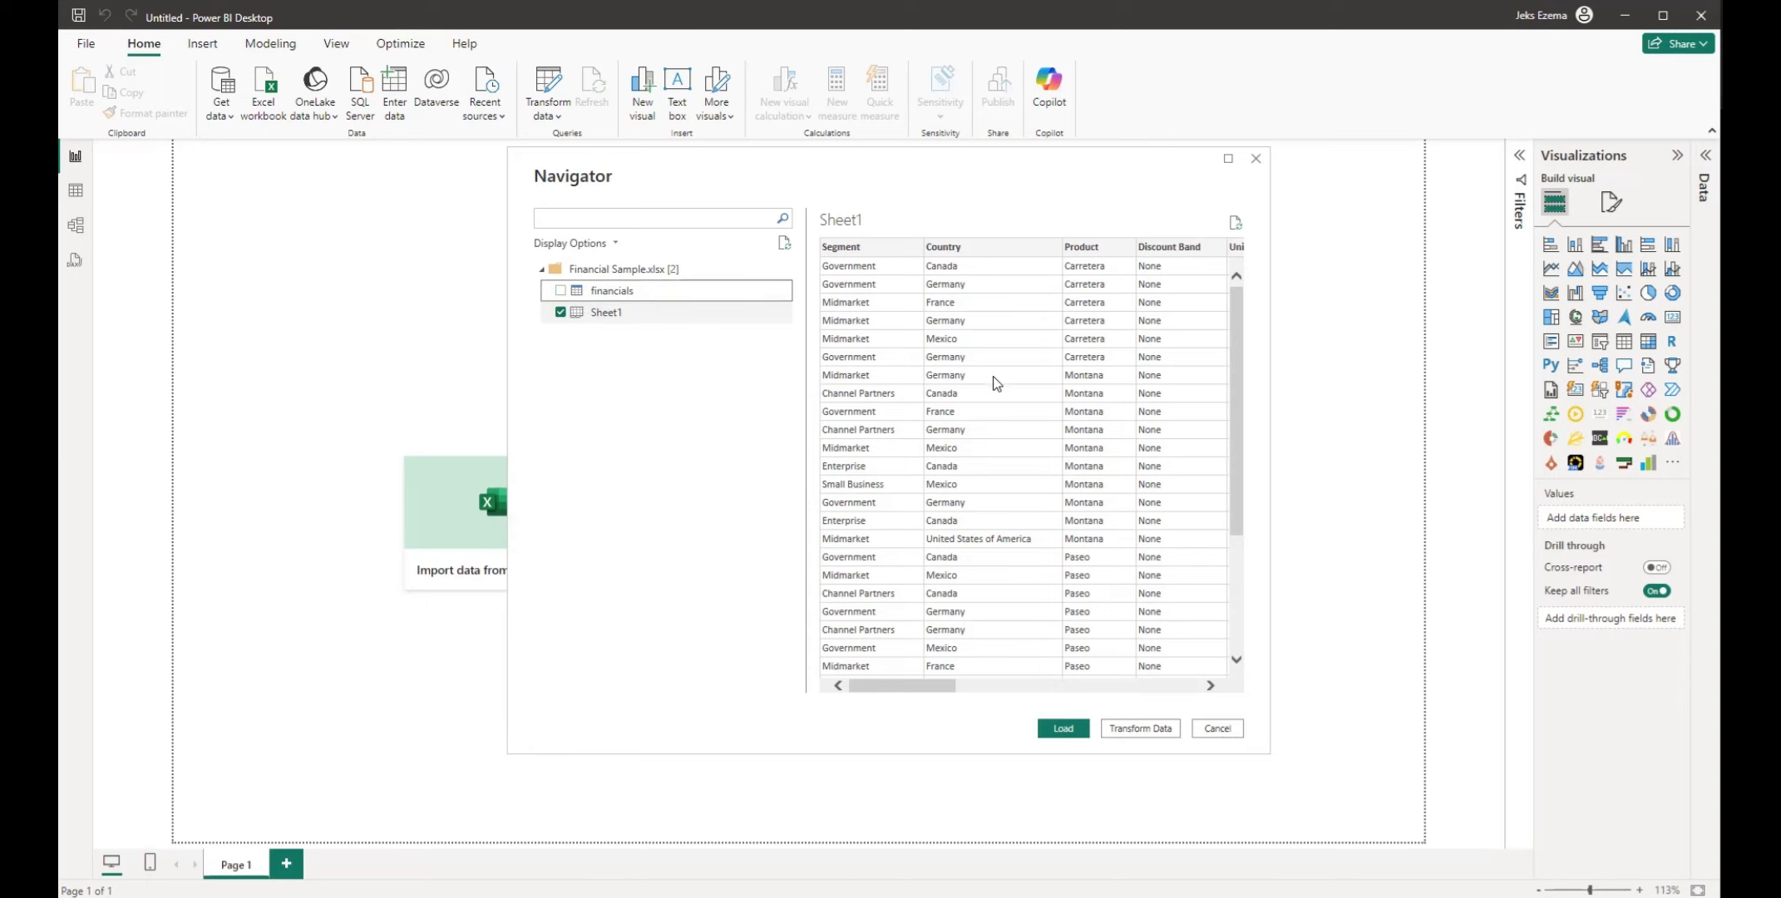
left_click(558, 293)
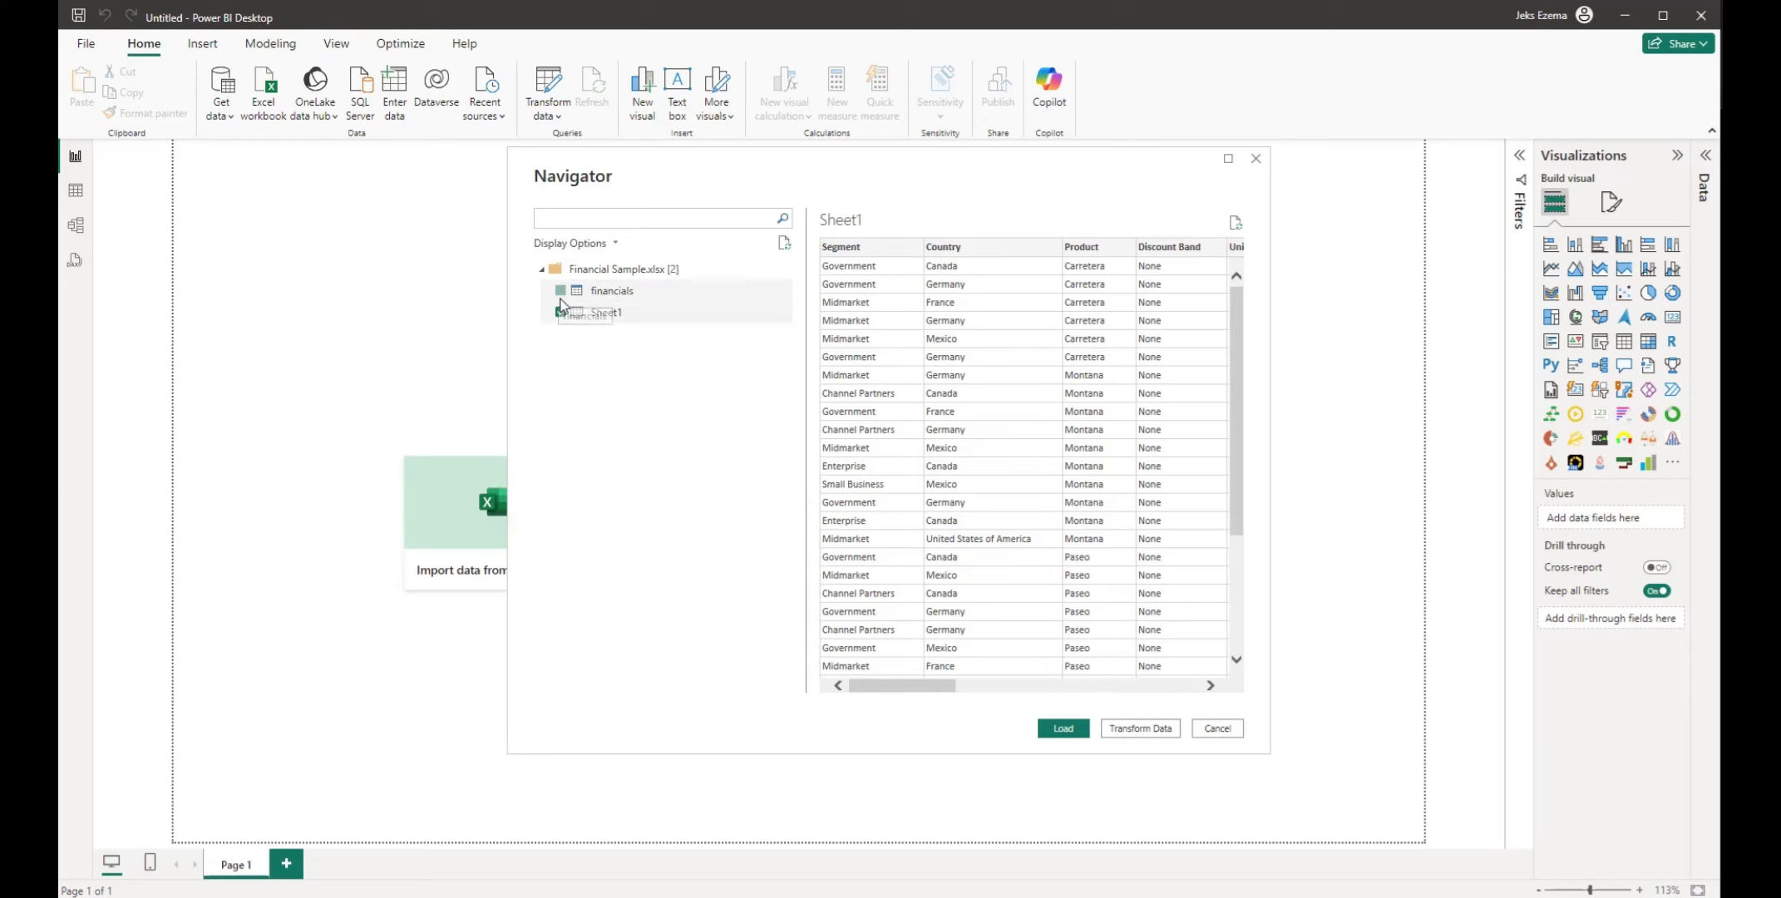
left_click(561, 313)
left_click(561, 313)
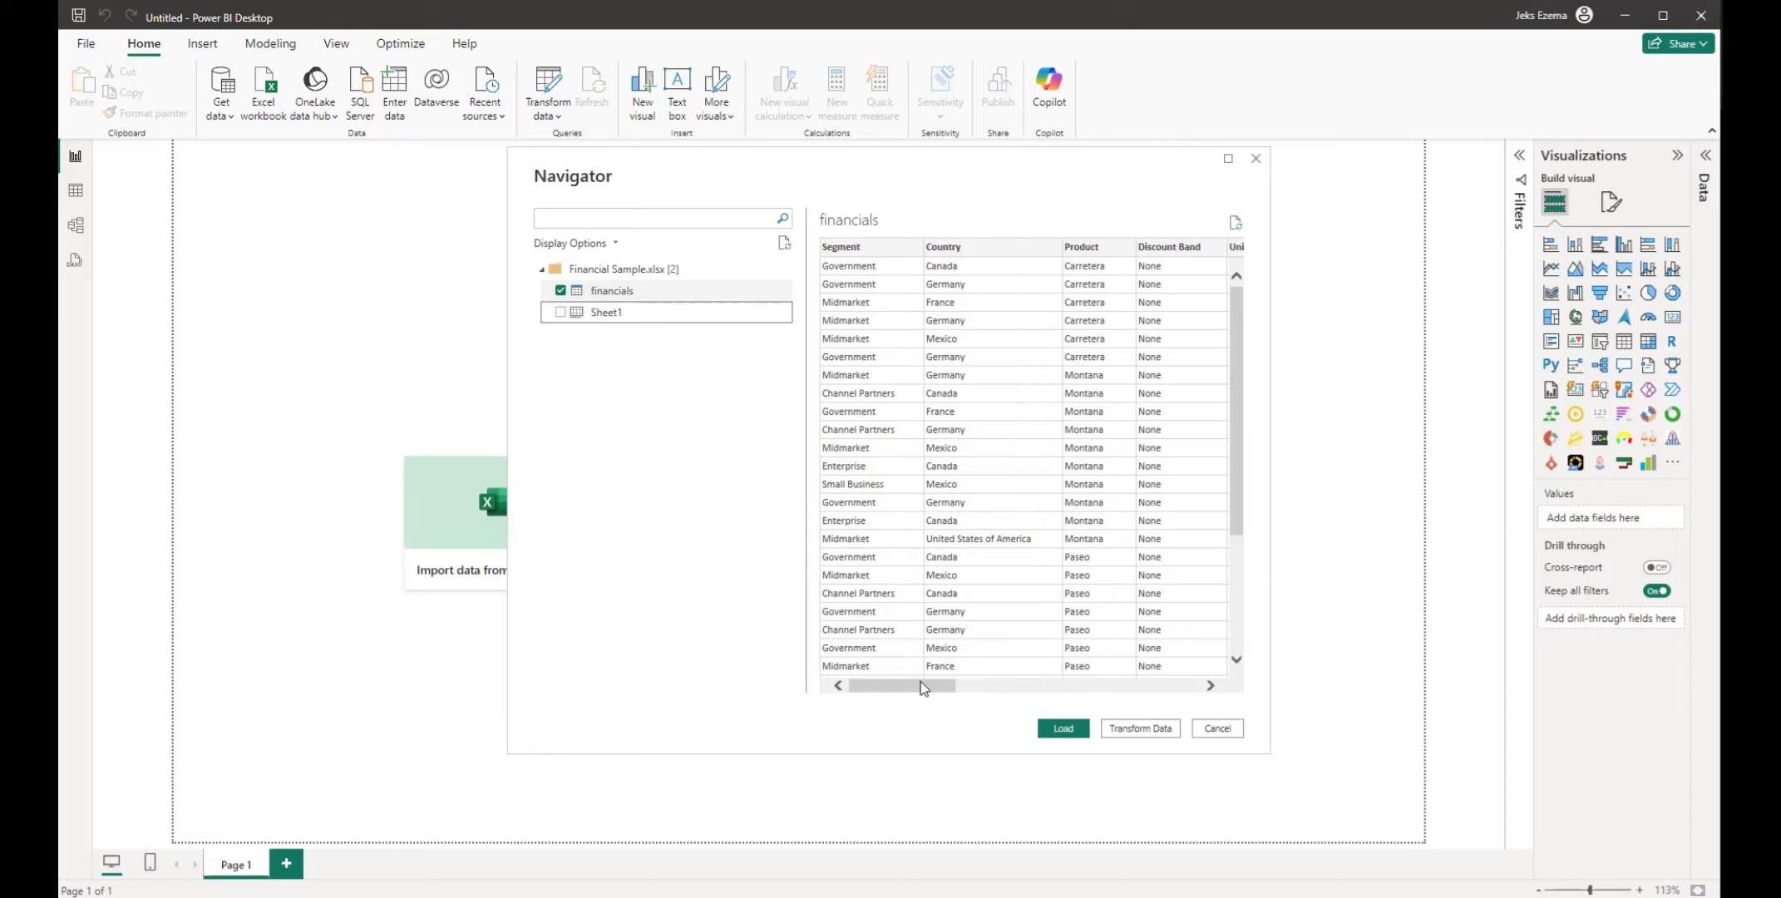
Examine the rows and columns in the preview of the financials table
left_click_drag(923, 691, 869, 700)
scroll(954, 520, "down", 5)
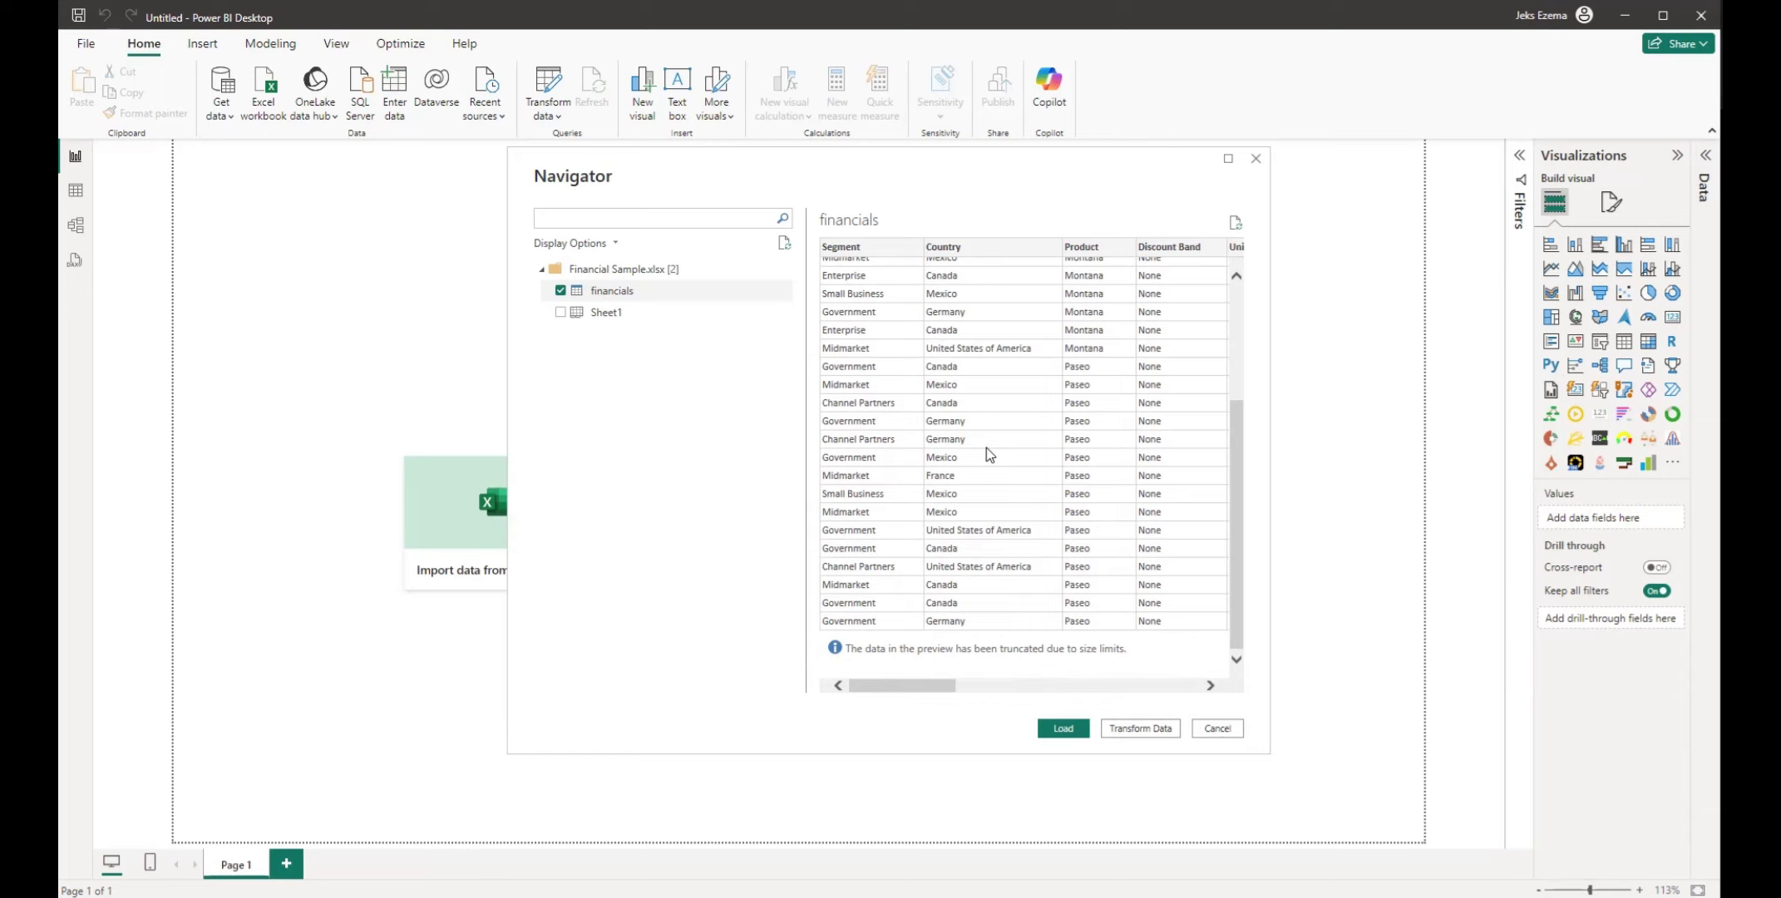
scroll(940, 409, "up", 3)
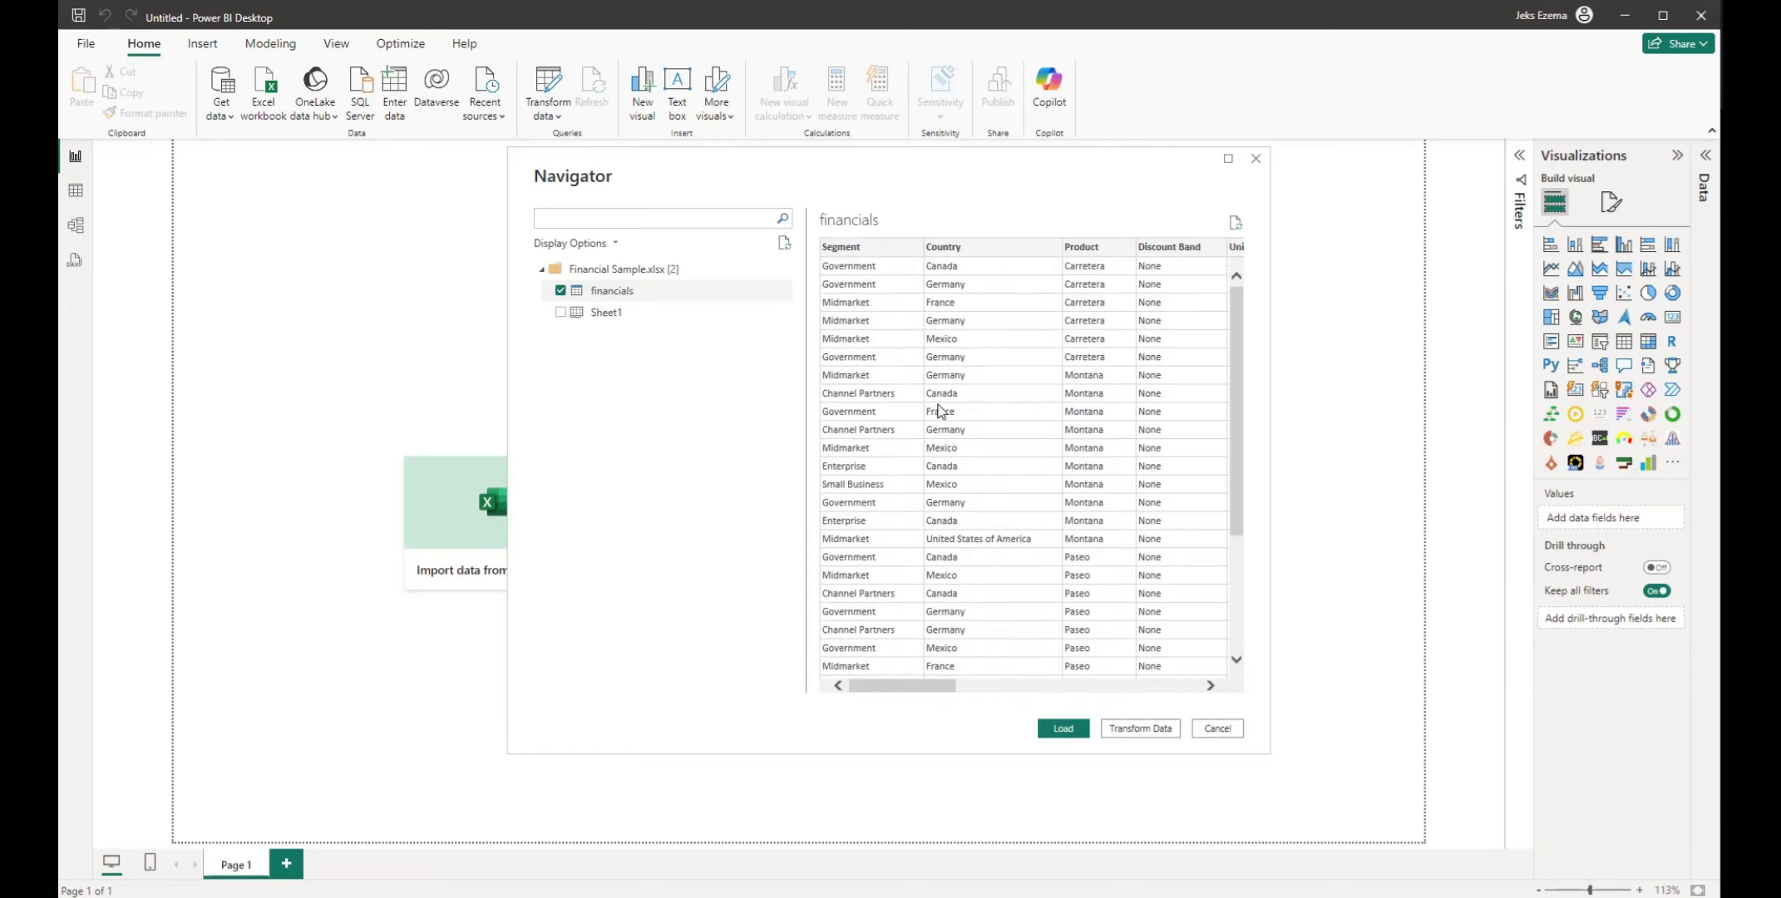
scroll(940, 409, "down", 3)
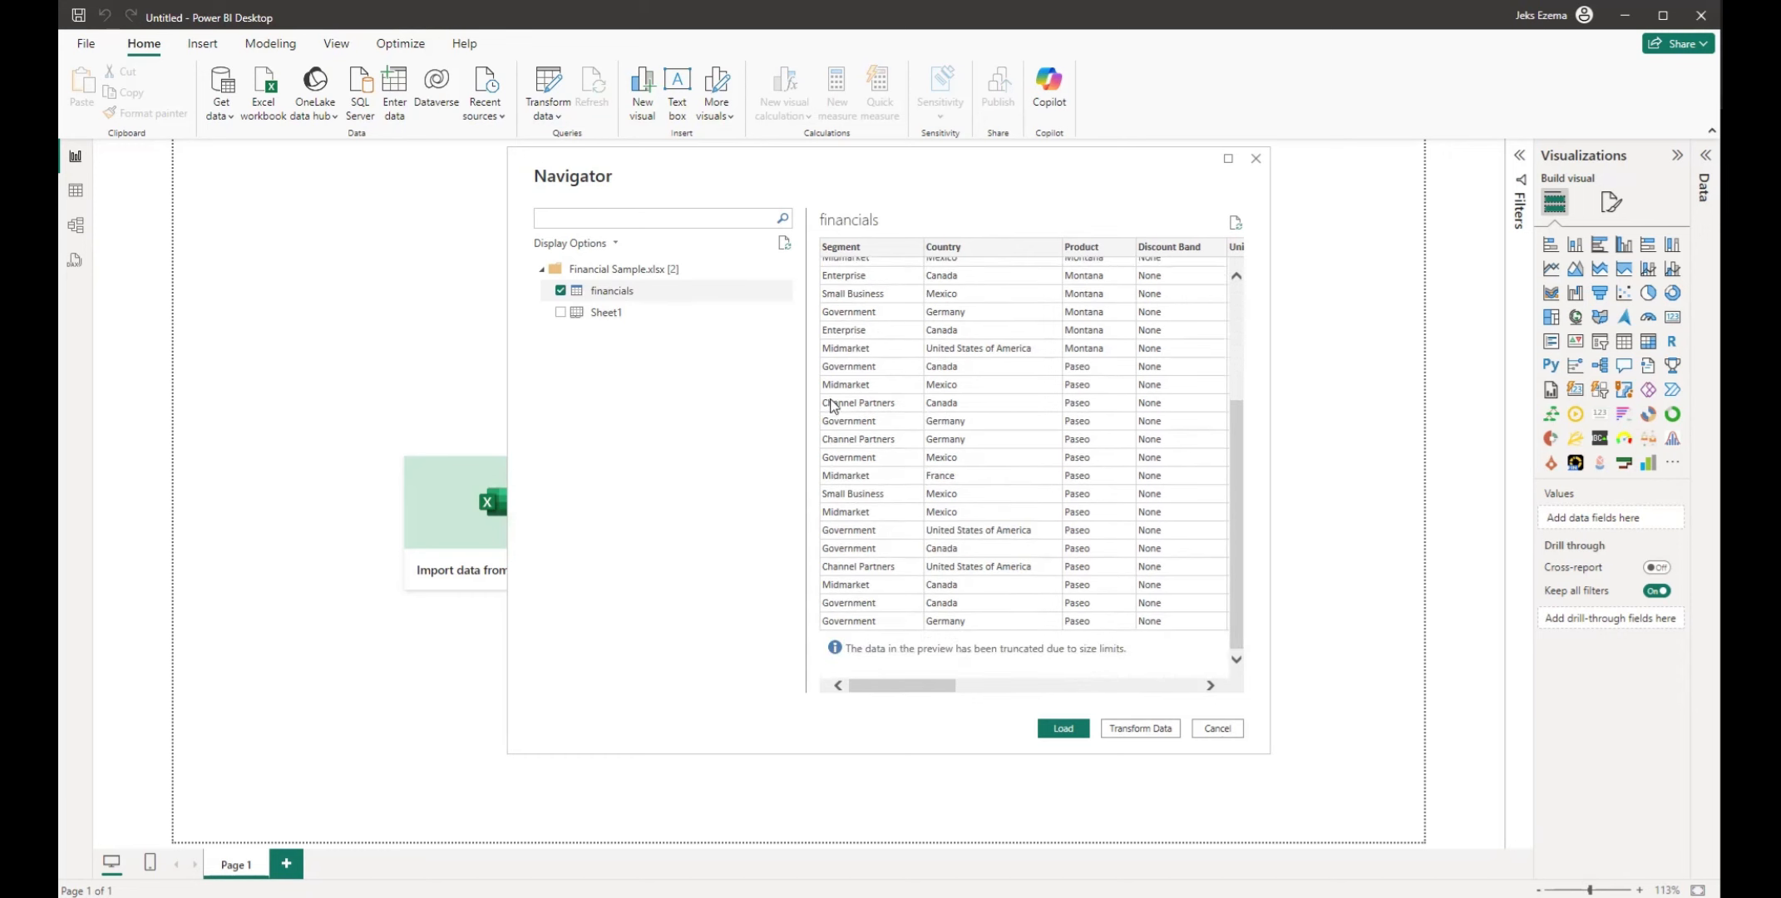
scroll(877, 371, "up", 3)
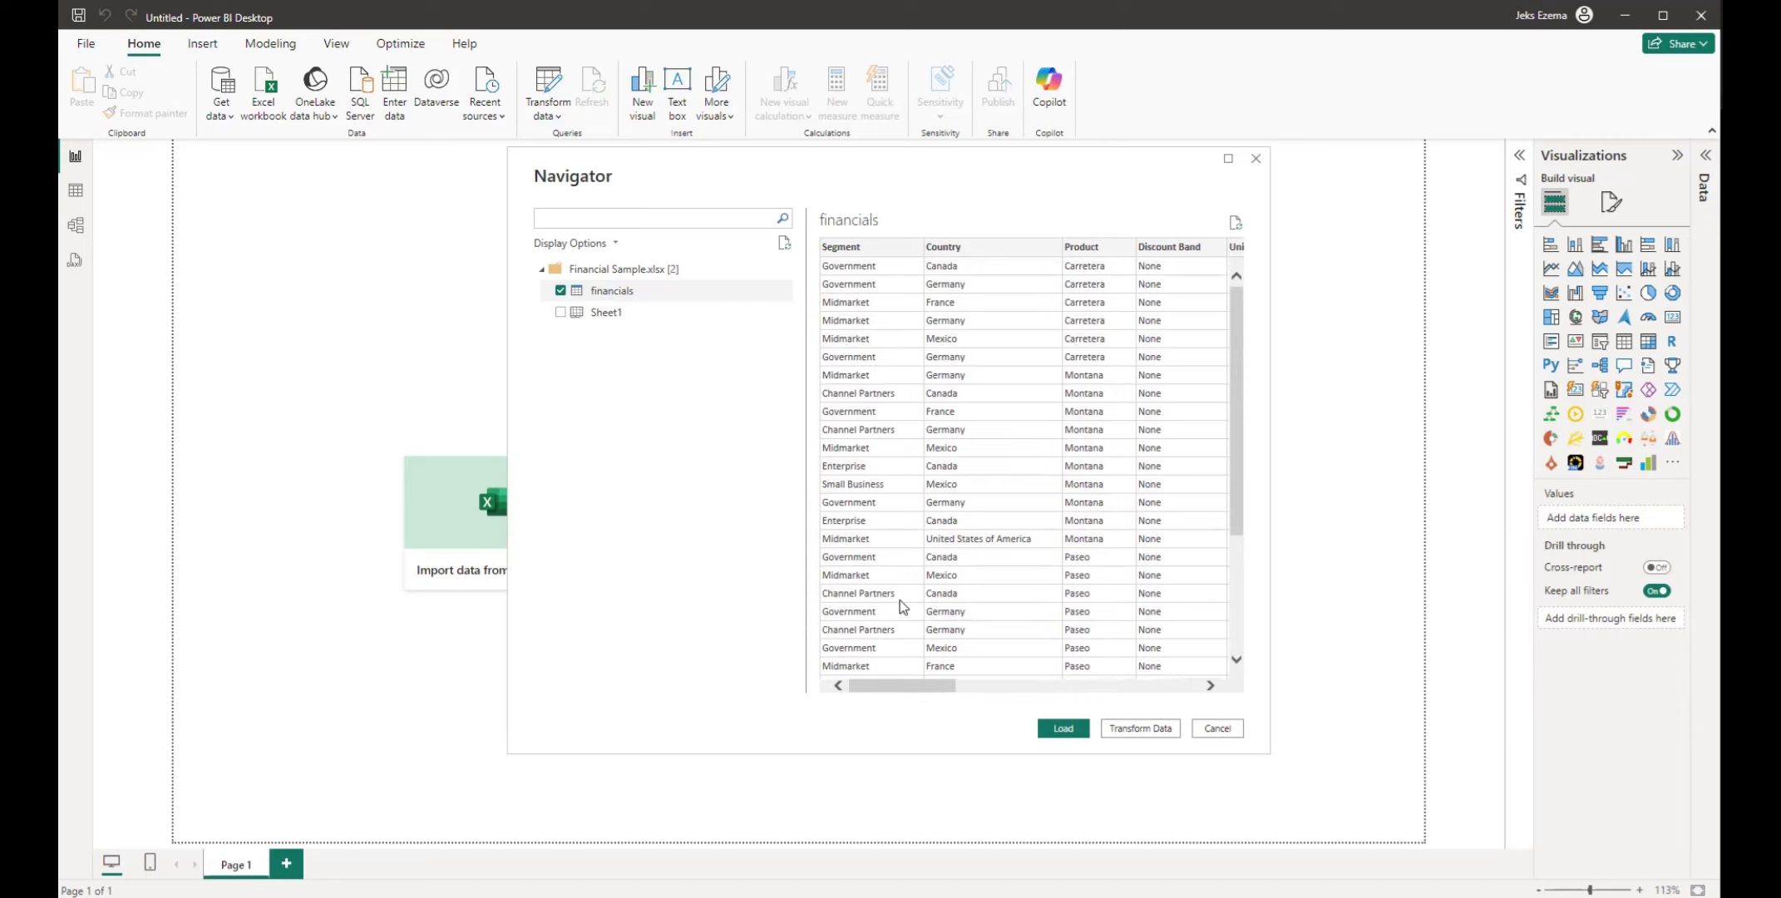
scroll(919, 511, "down", 3)
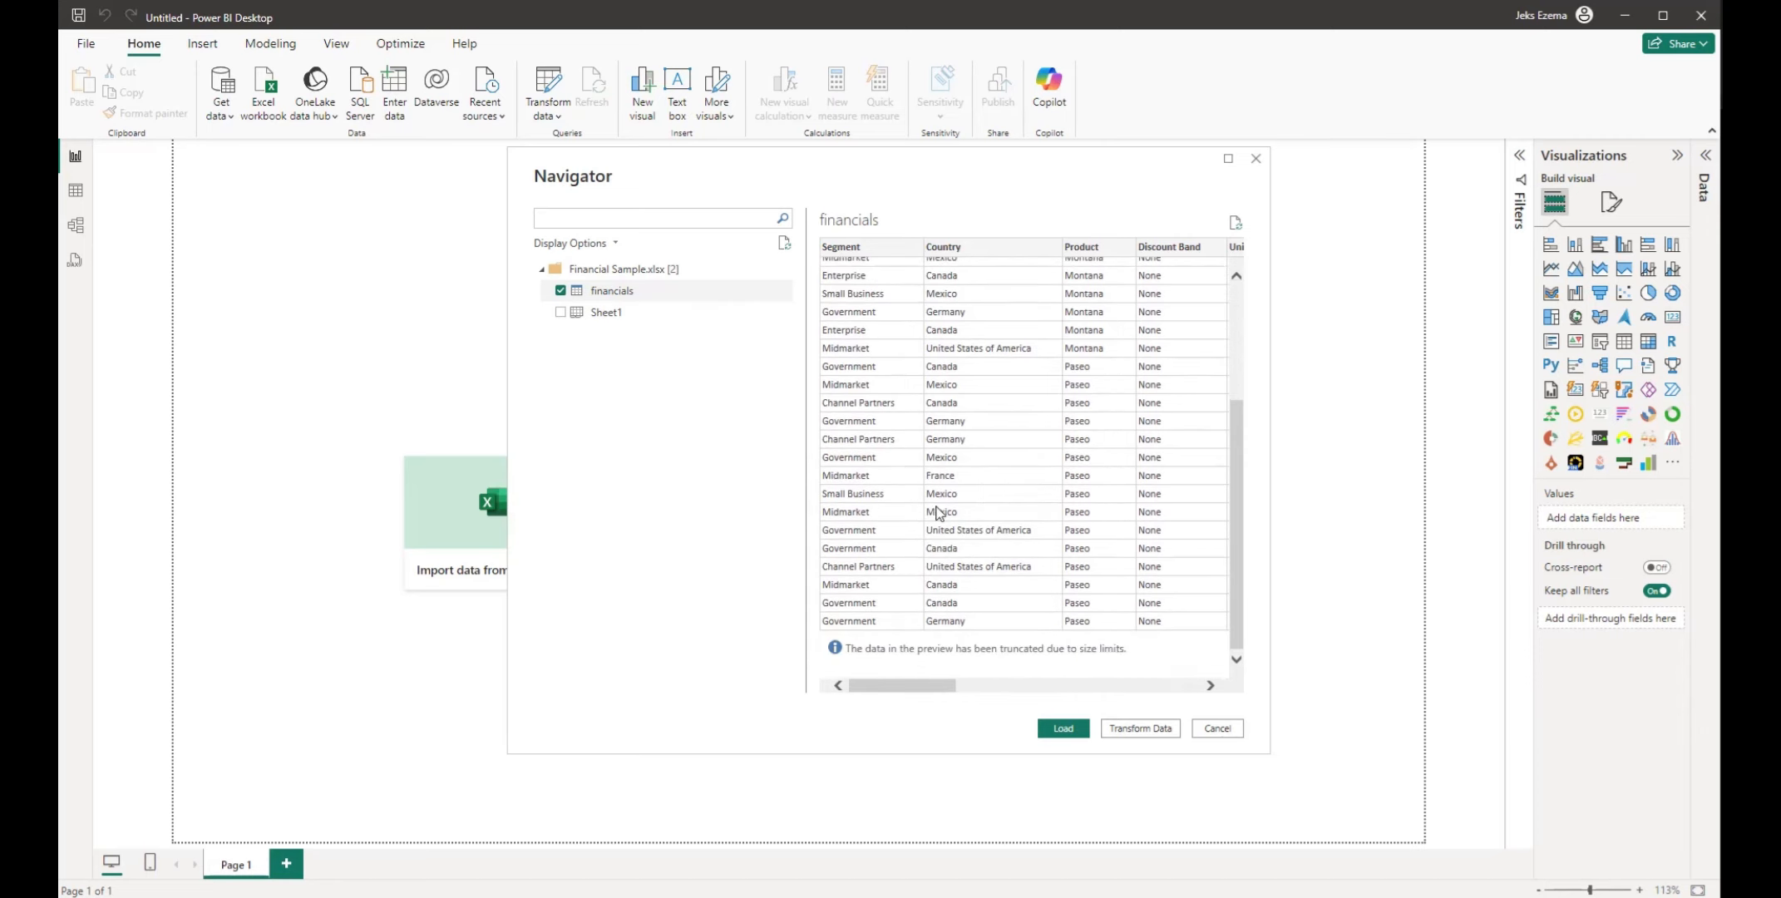
scroll(925, 375, "up", 4)
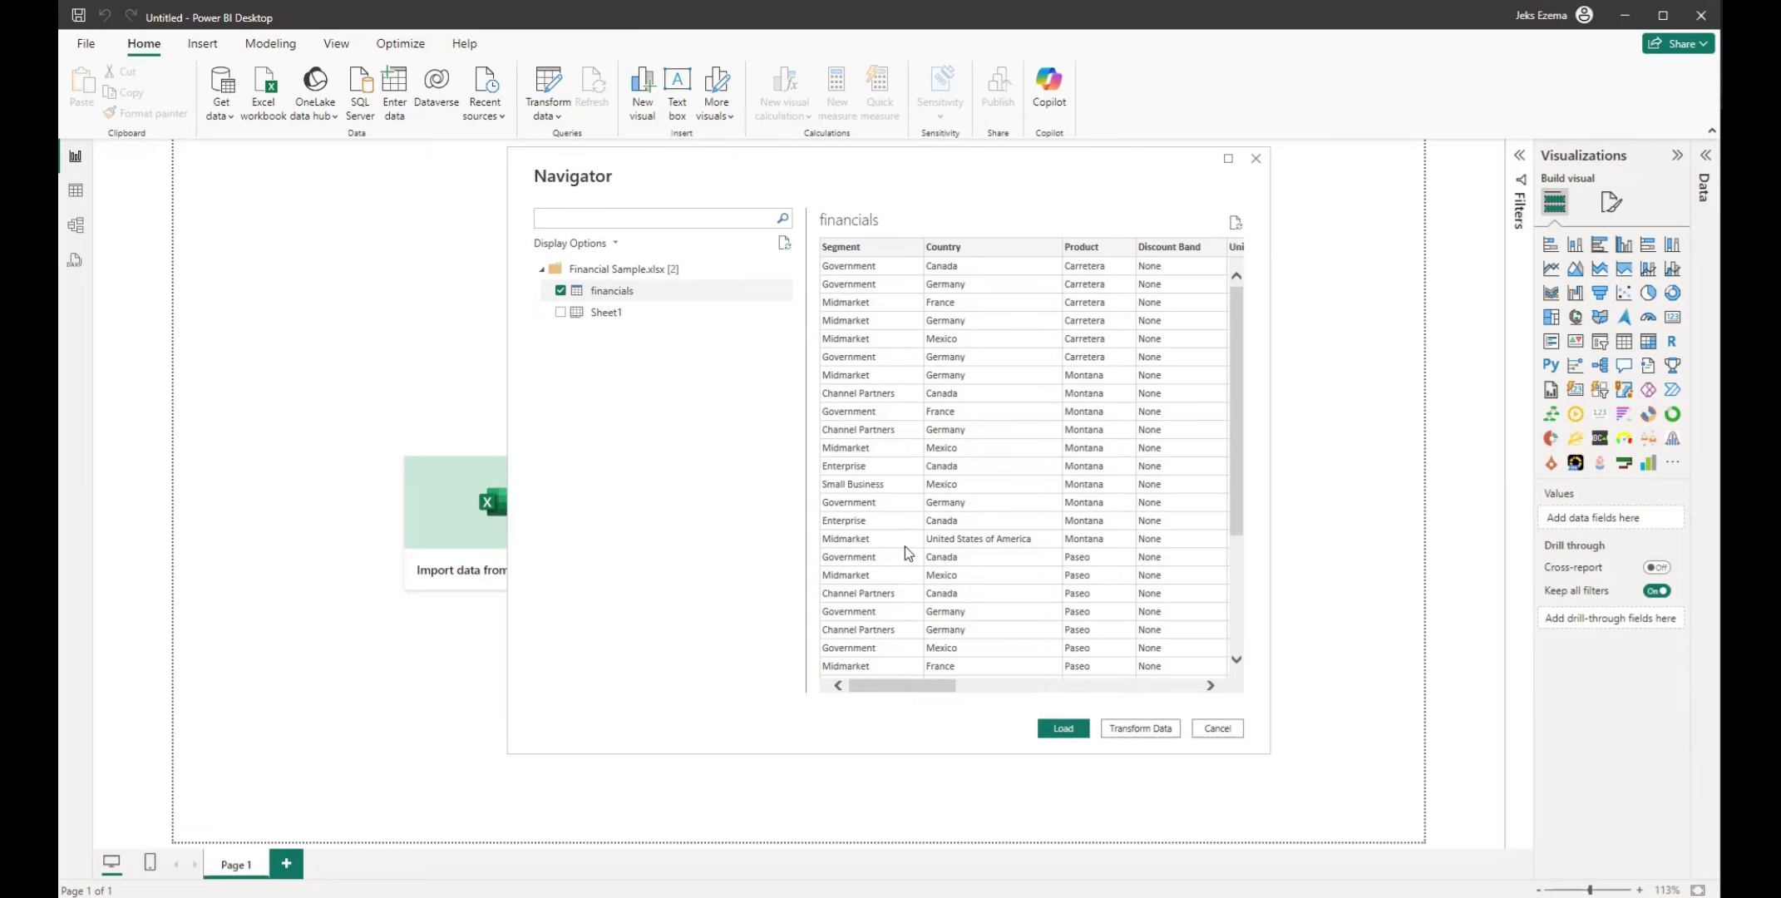
Open the selected financials table in Power Query Editor for transformation instead of loading it directly
left_click(1063, 728)
left_click(1142, 728)
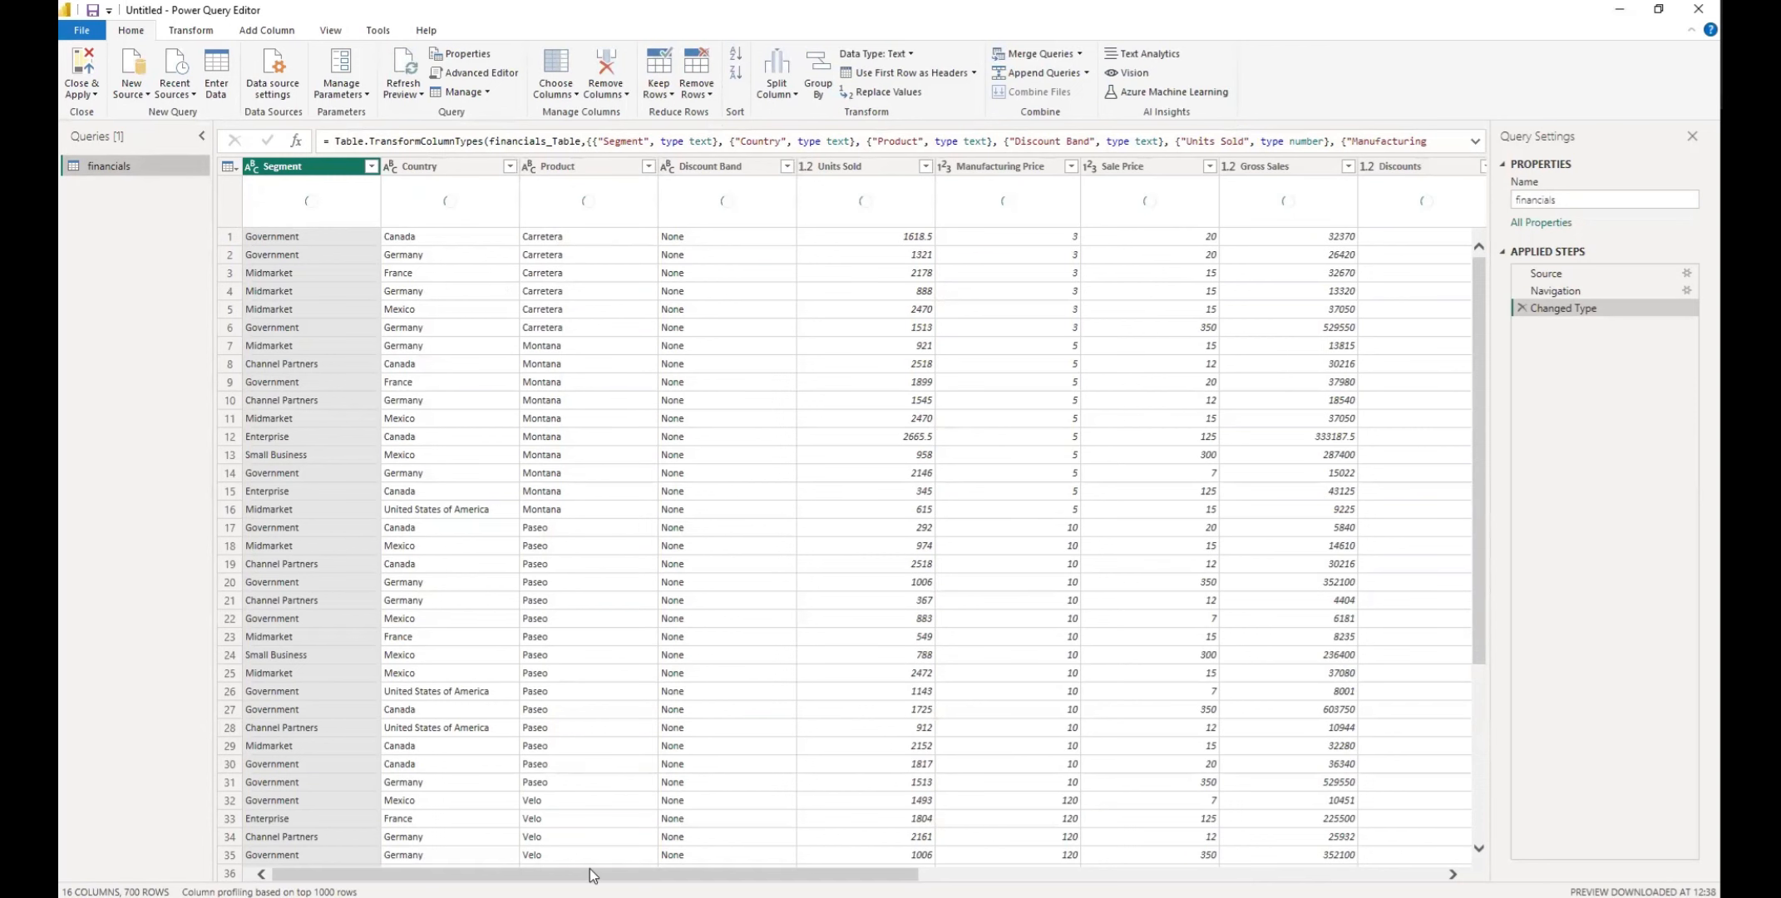
left_click_drag(591, 873, 402, 799)
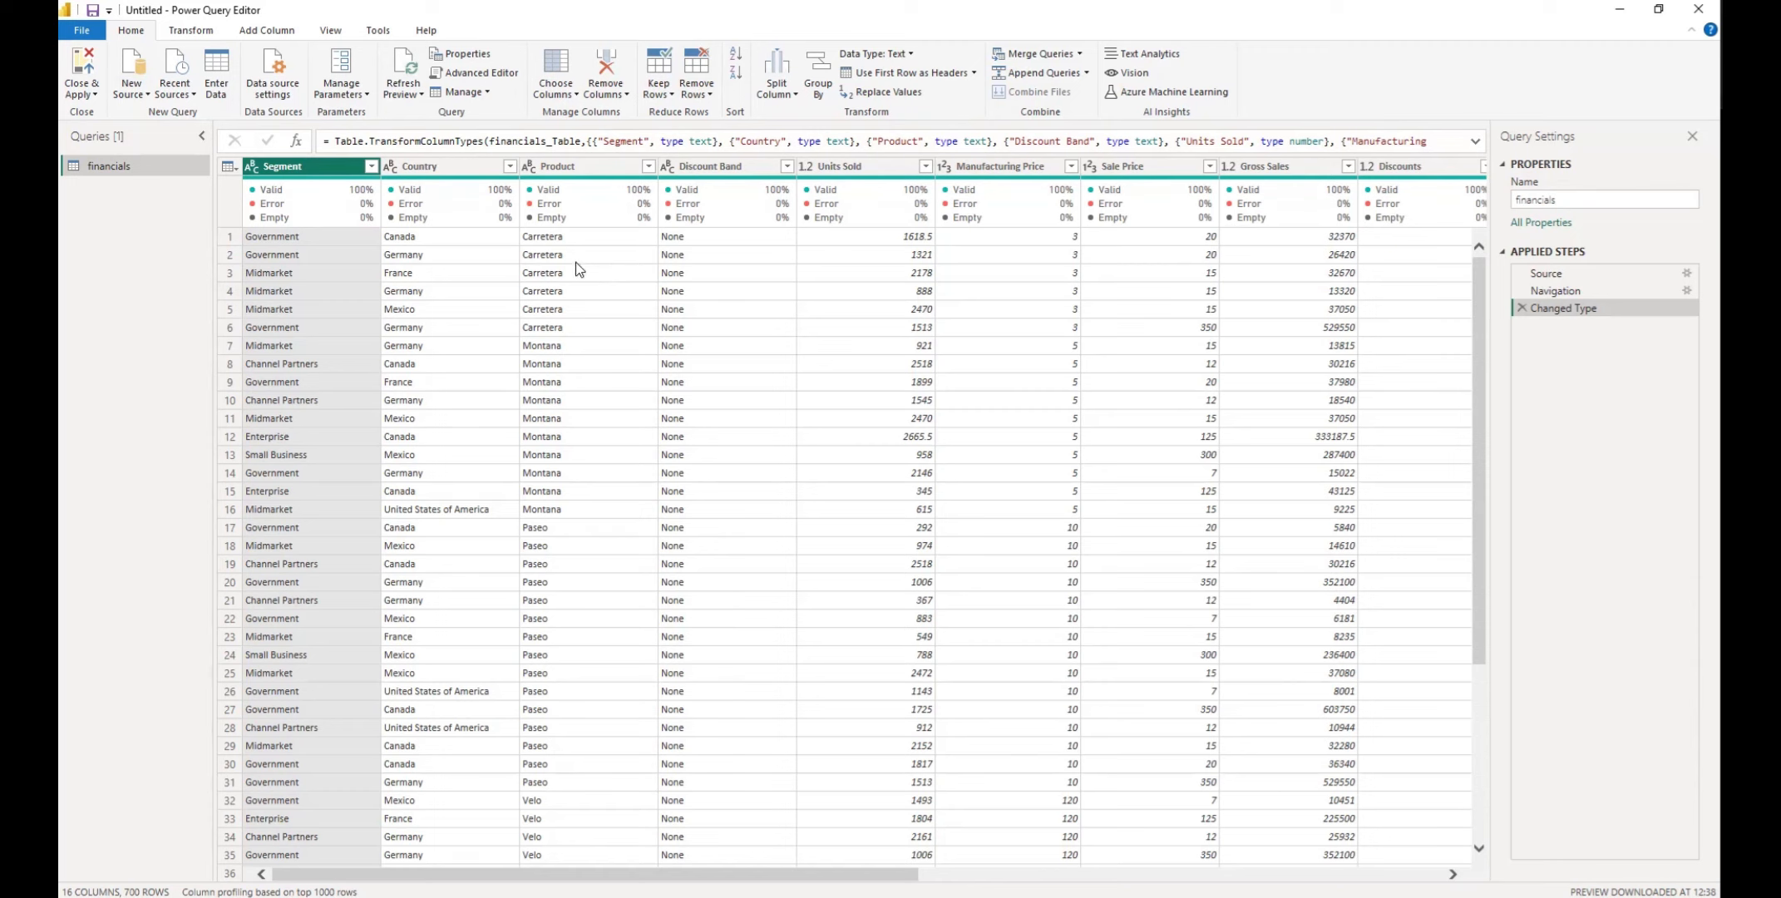
Review the full list of data source connectors available for a new query, and close it without connecting
left_click(145, 93)
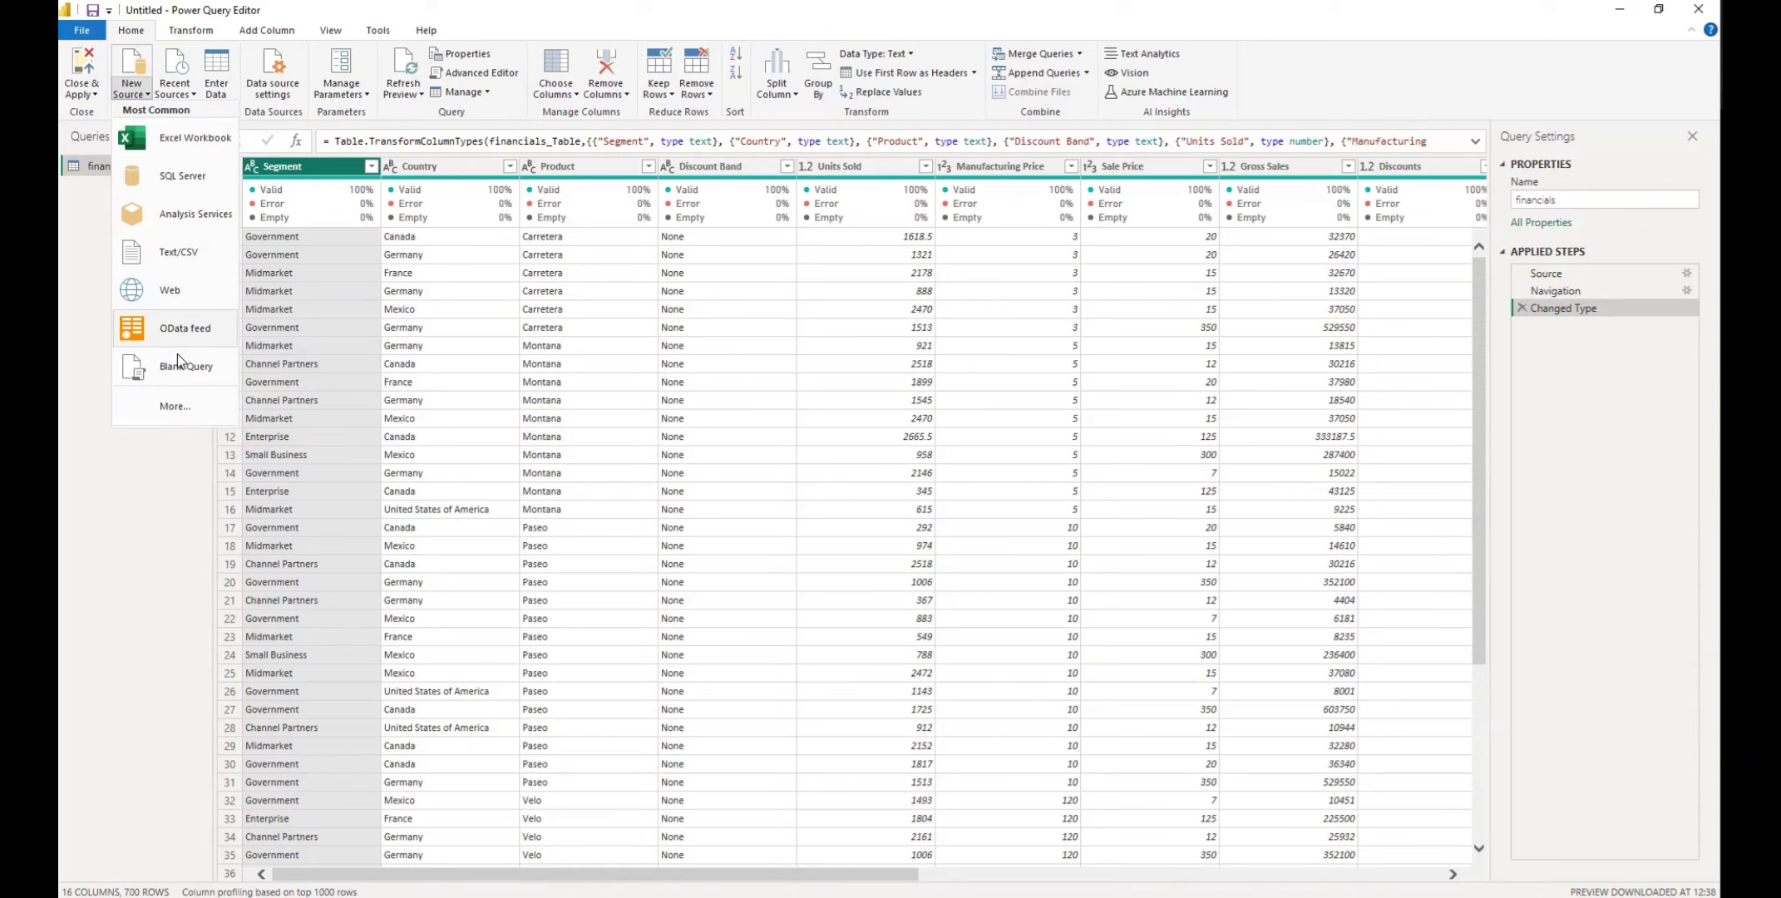
left_click(178, 407)
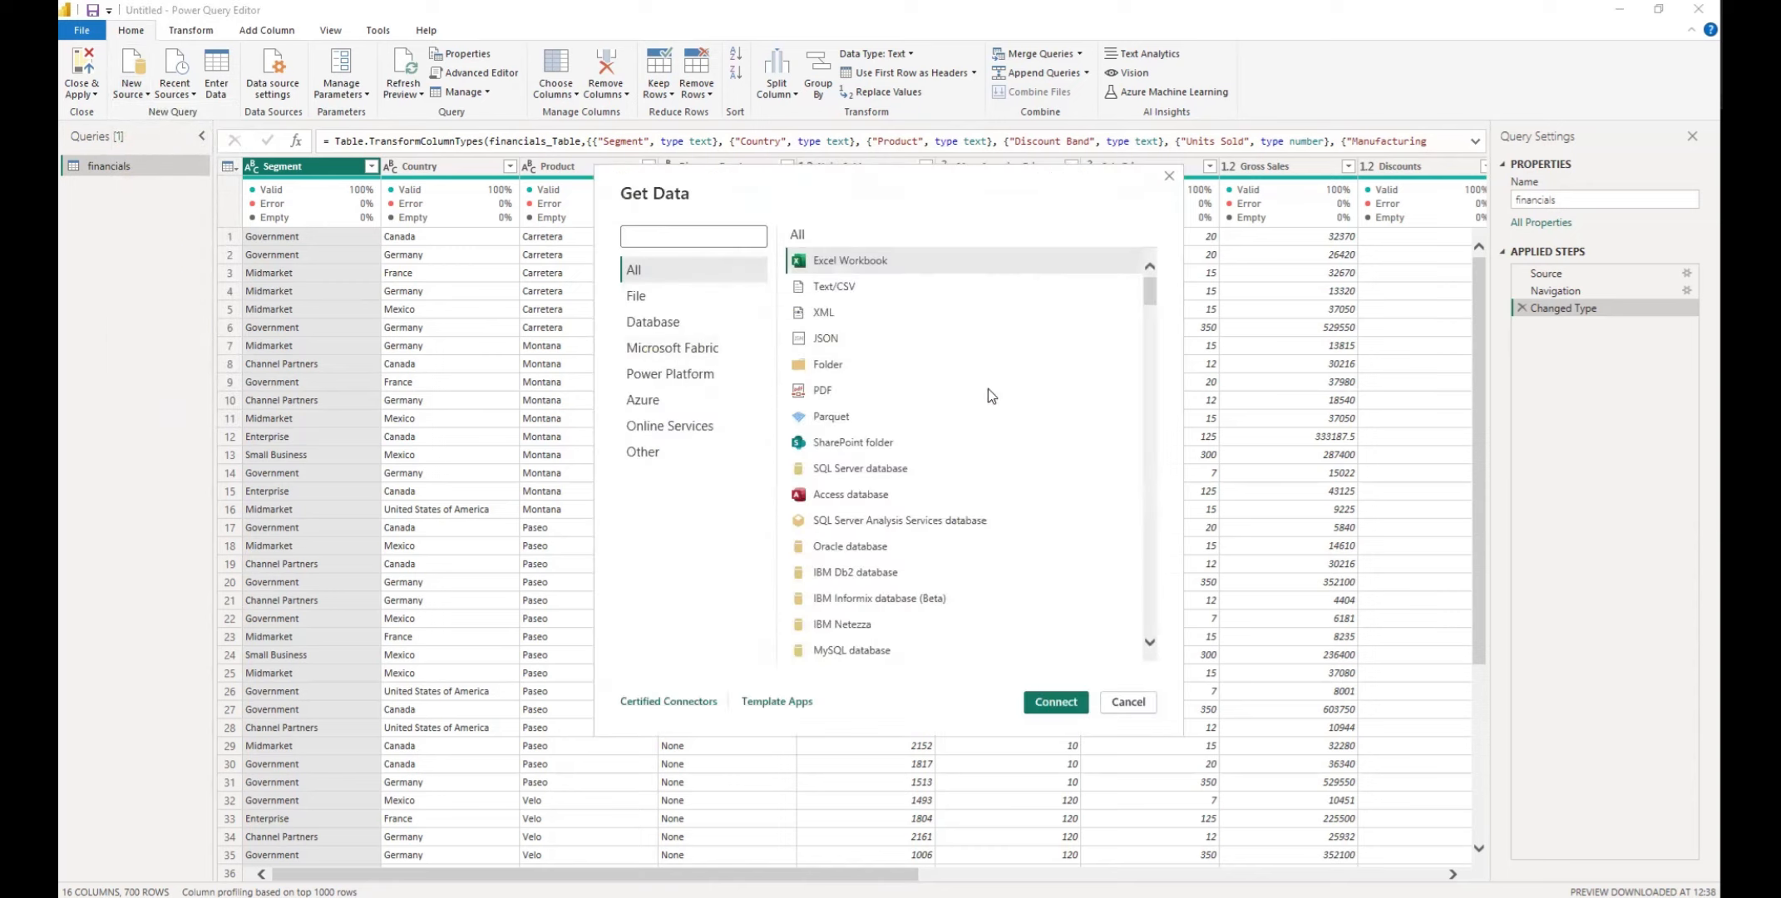
scroll(923, 386, "down", 5)
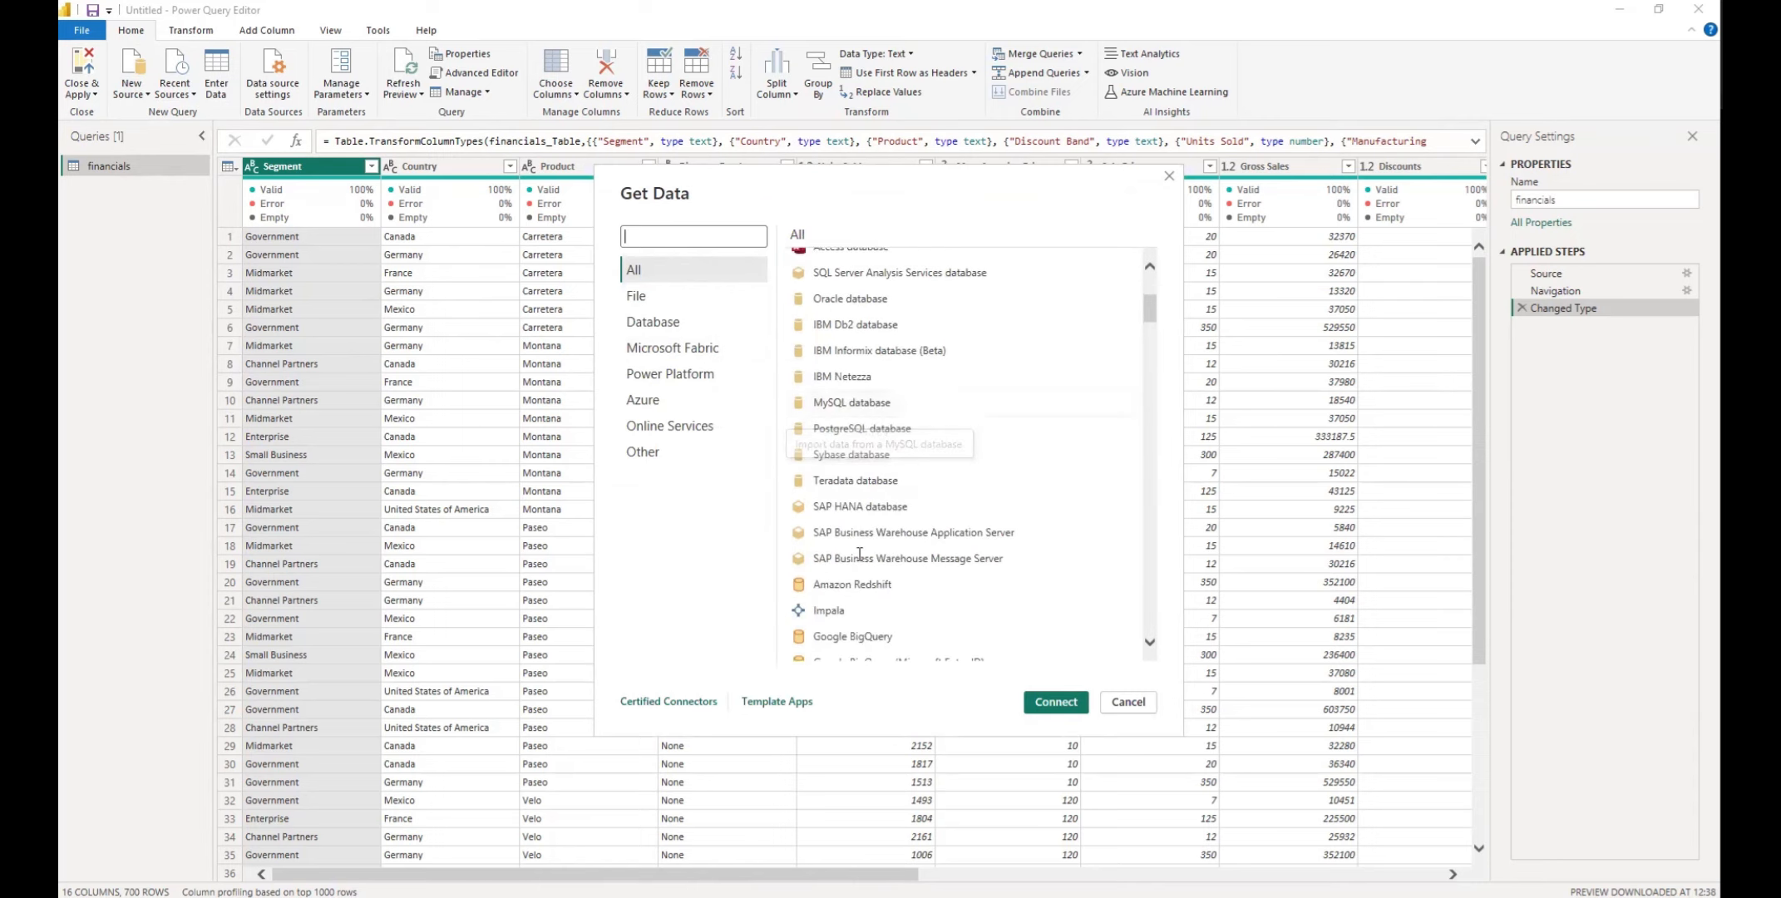
scroll(883, 478, "down", 15)
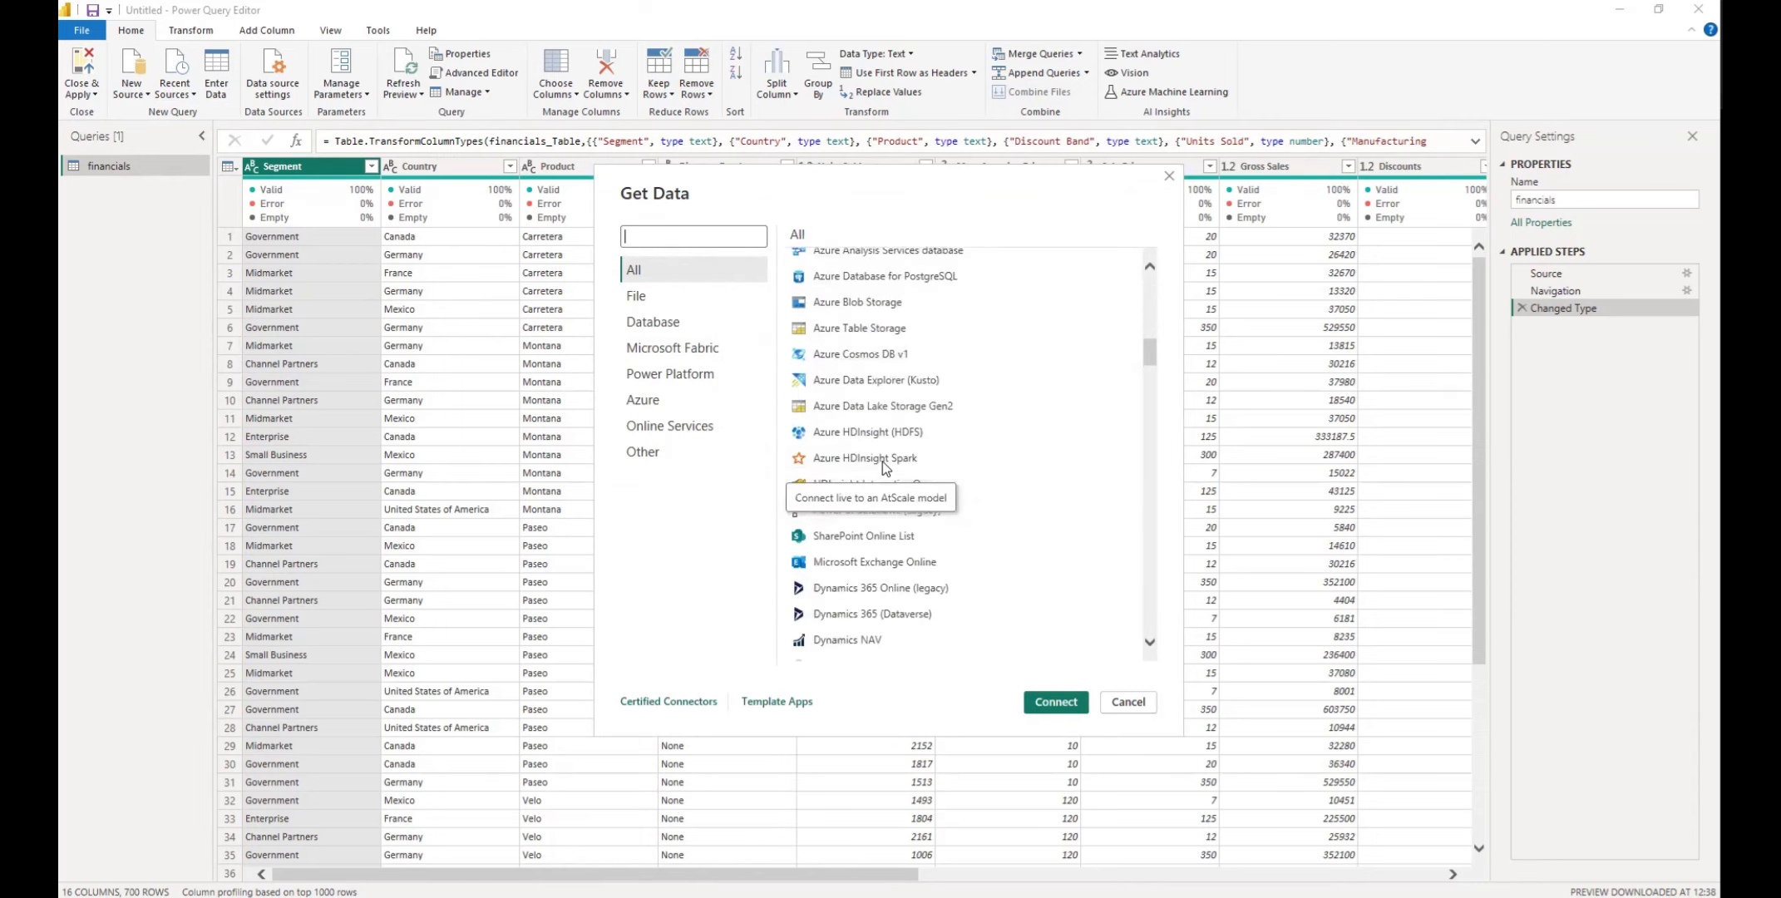
scroll(883, 468, "down", 8)
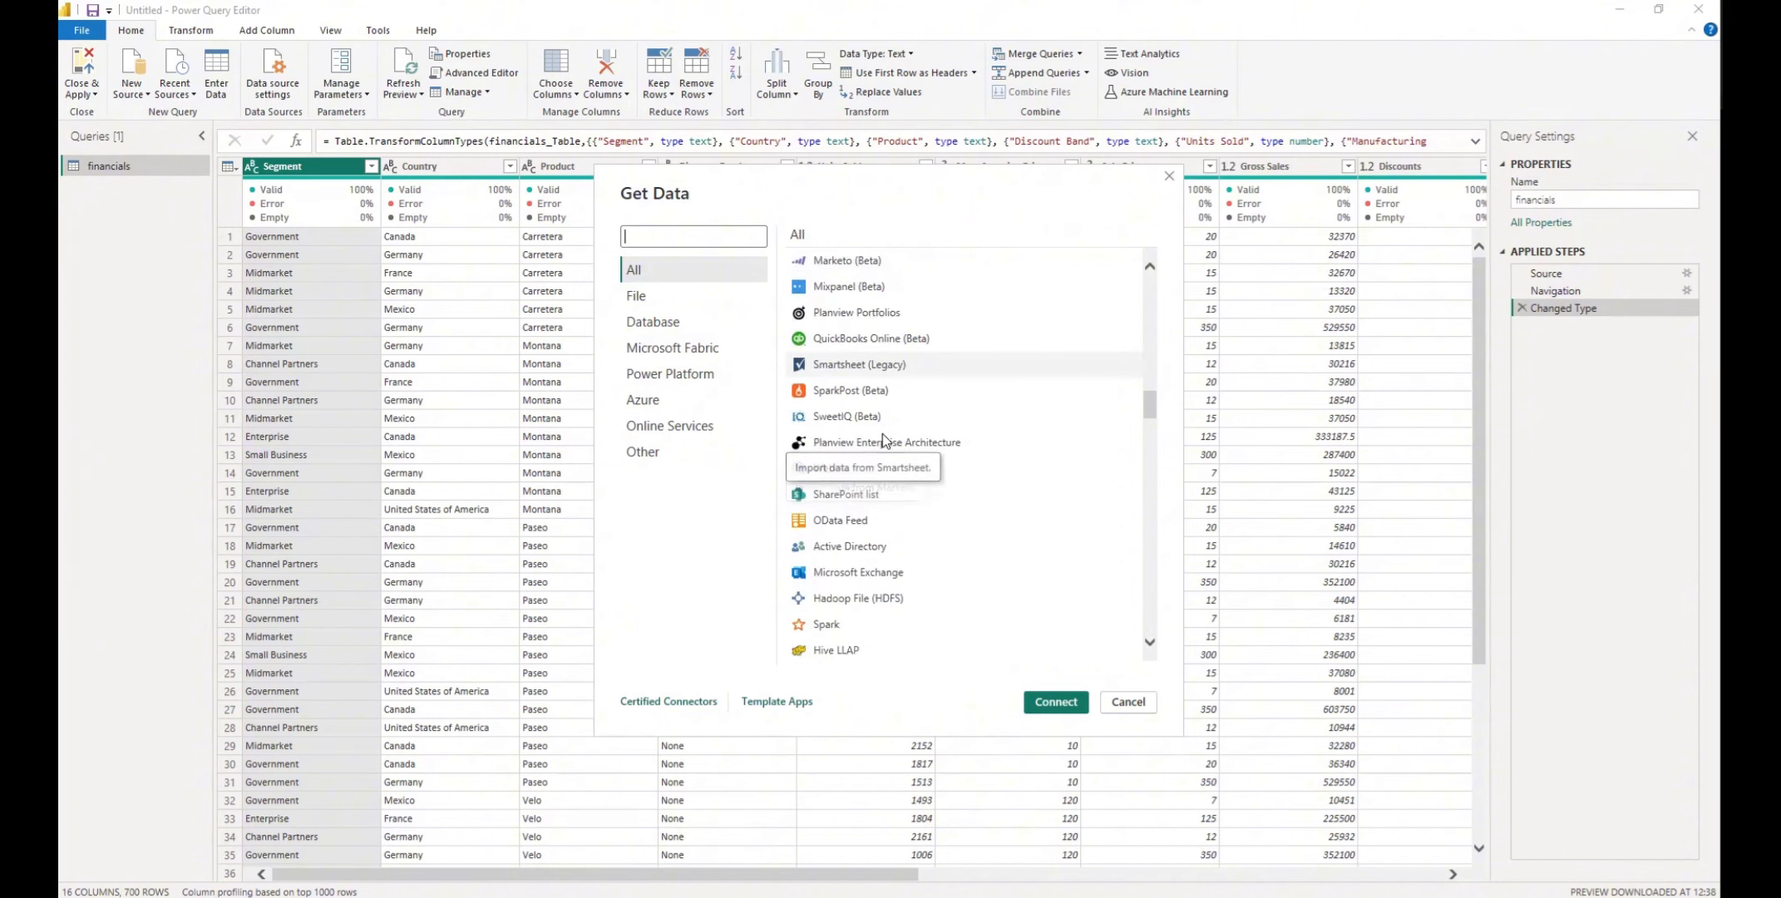
scroll(890, 415, "up", 3)
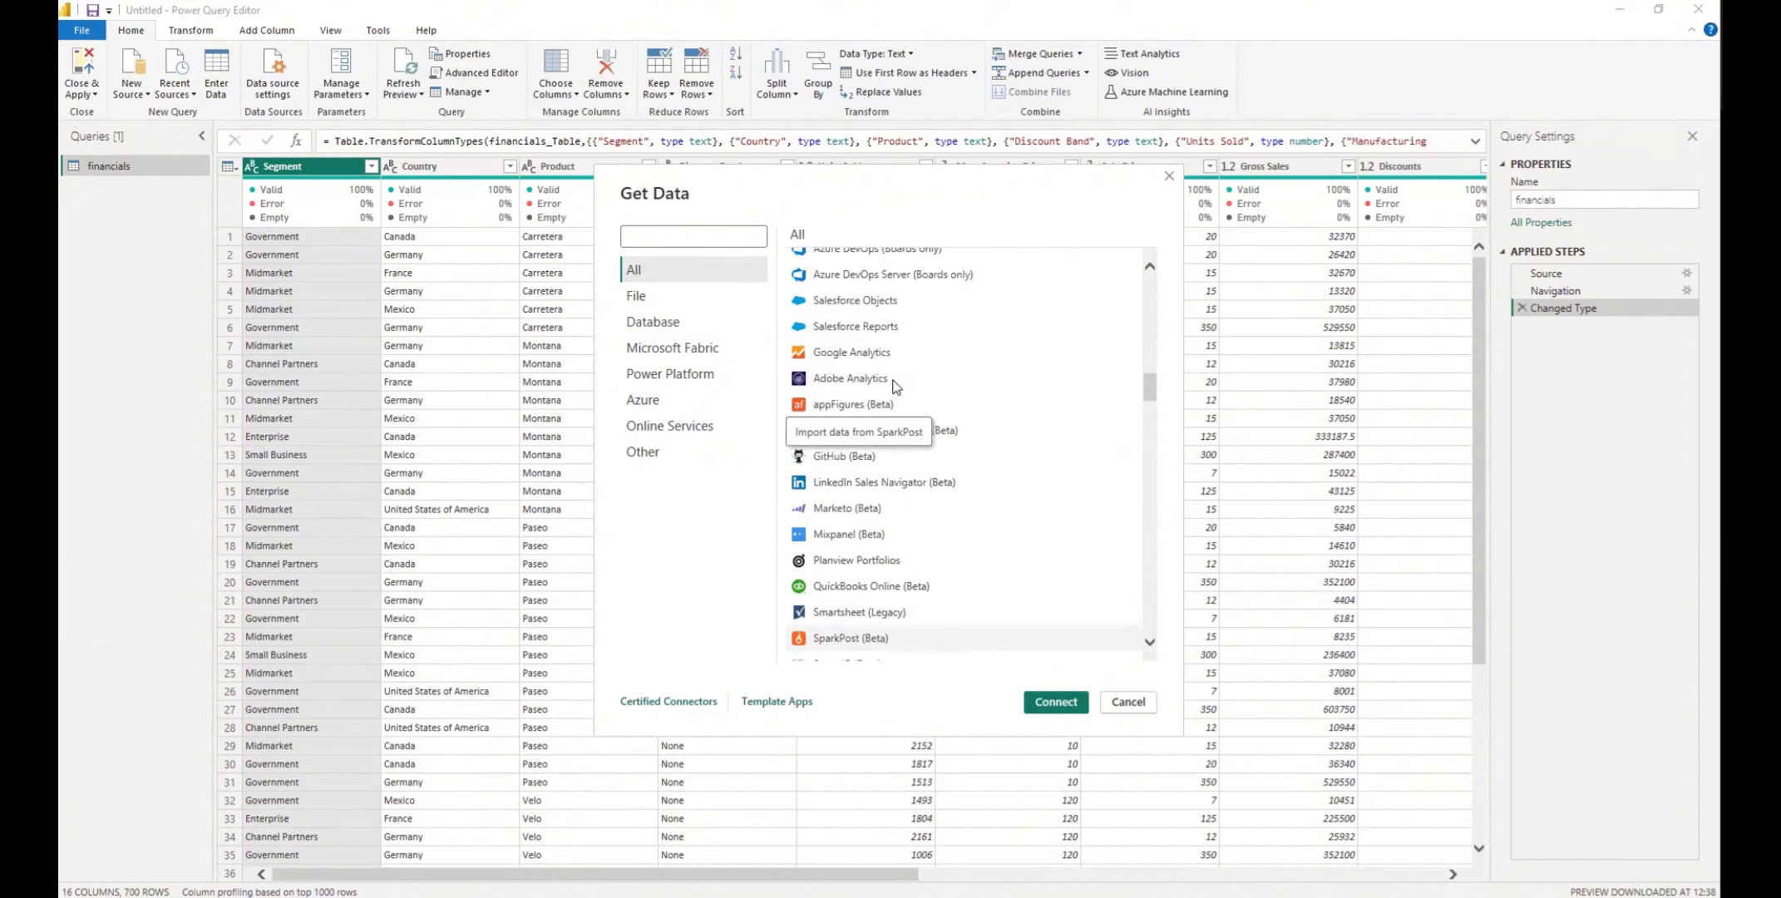
scroll(894, 388, "down", 8)
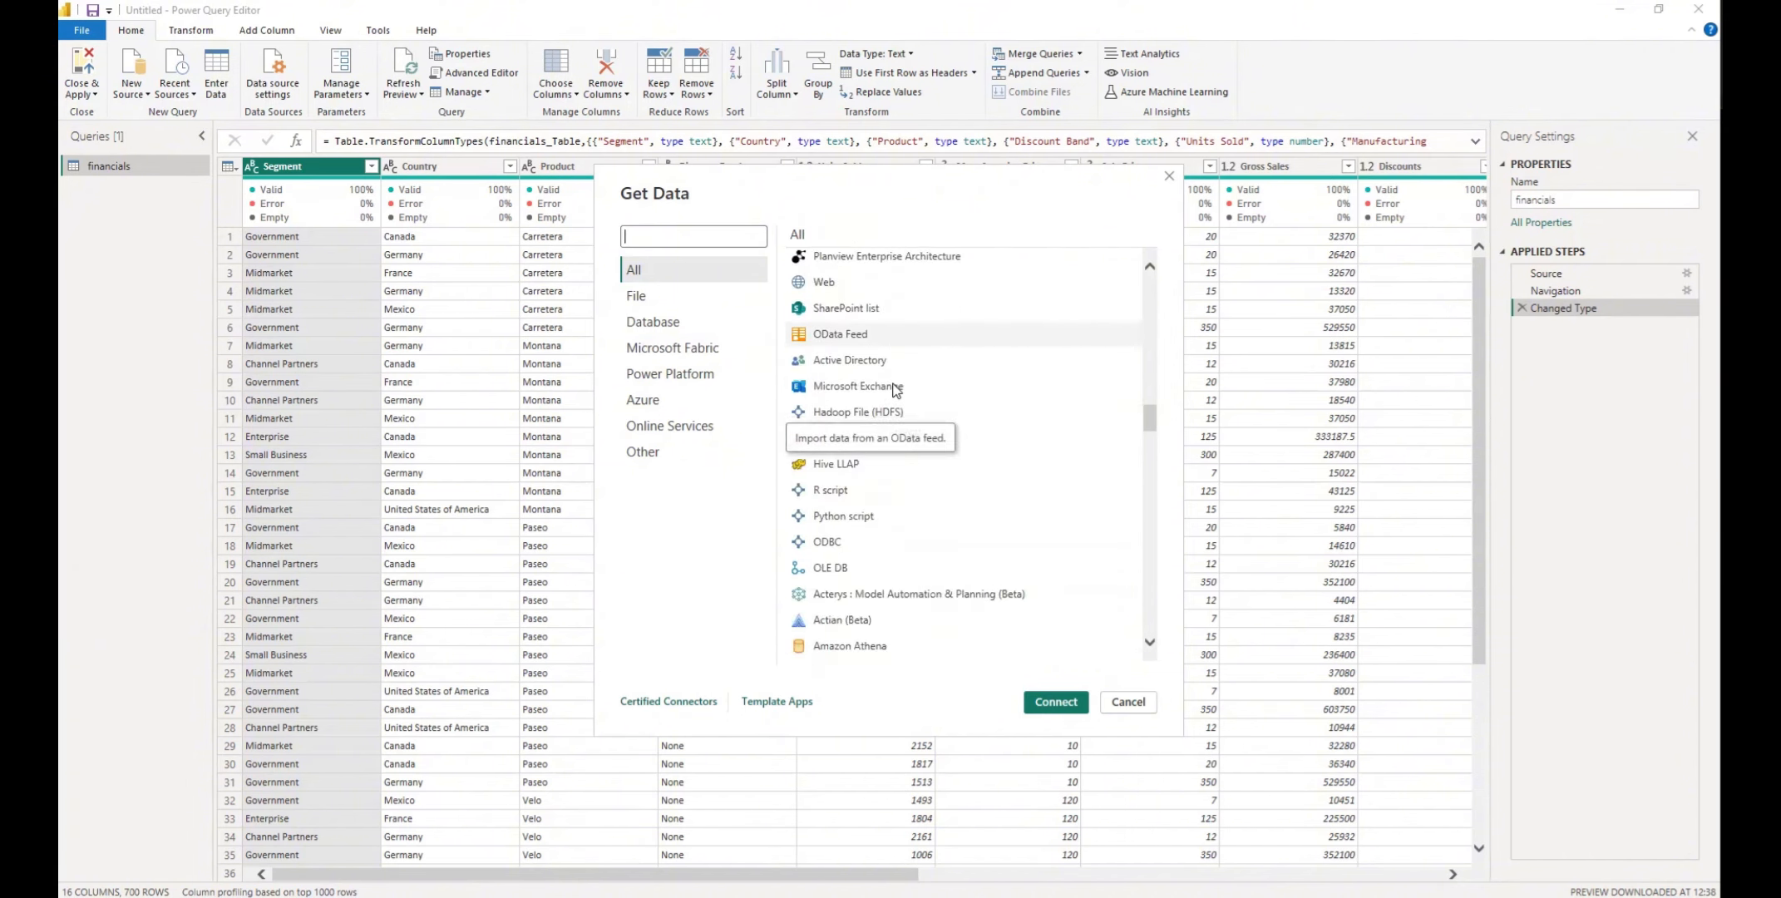
scroll(894, 389, "up", 15)
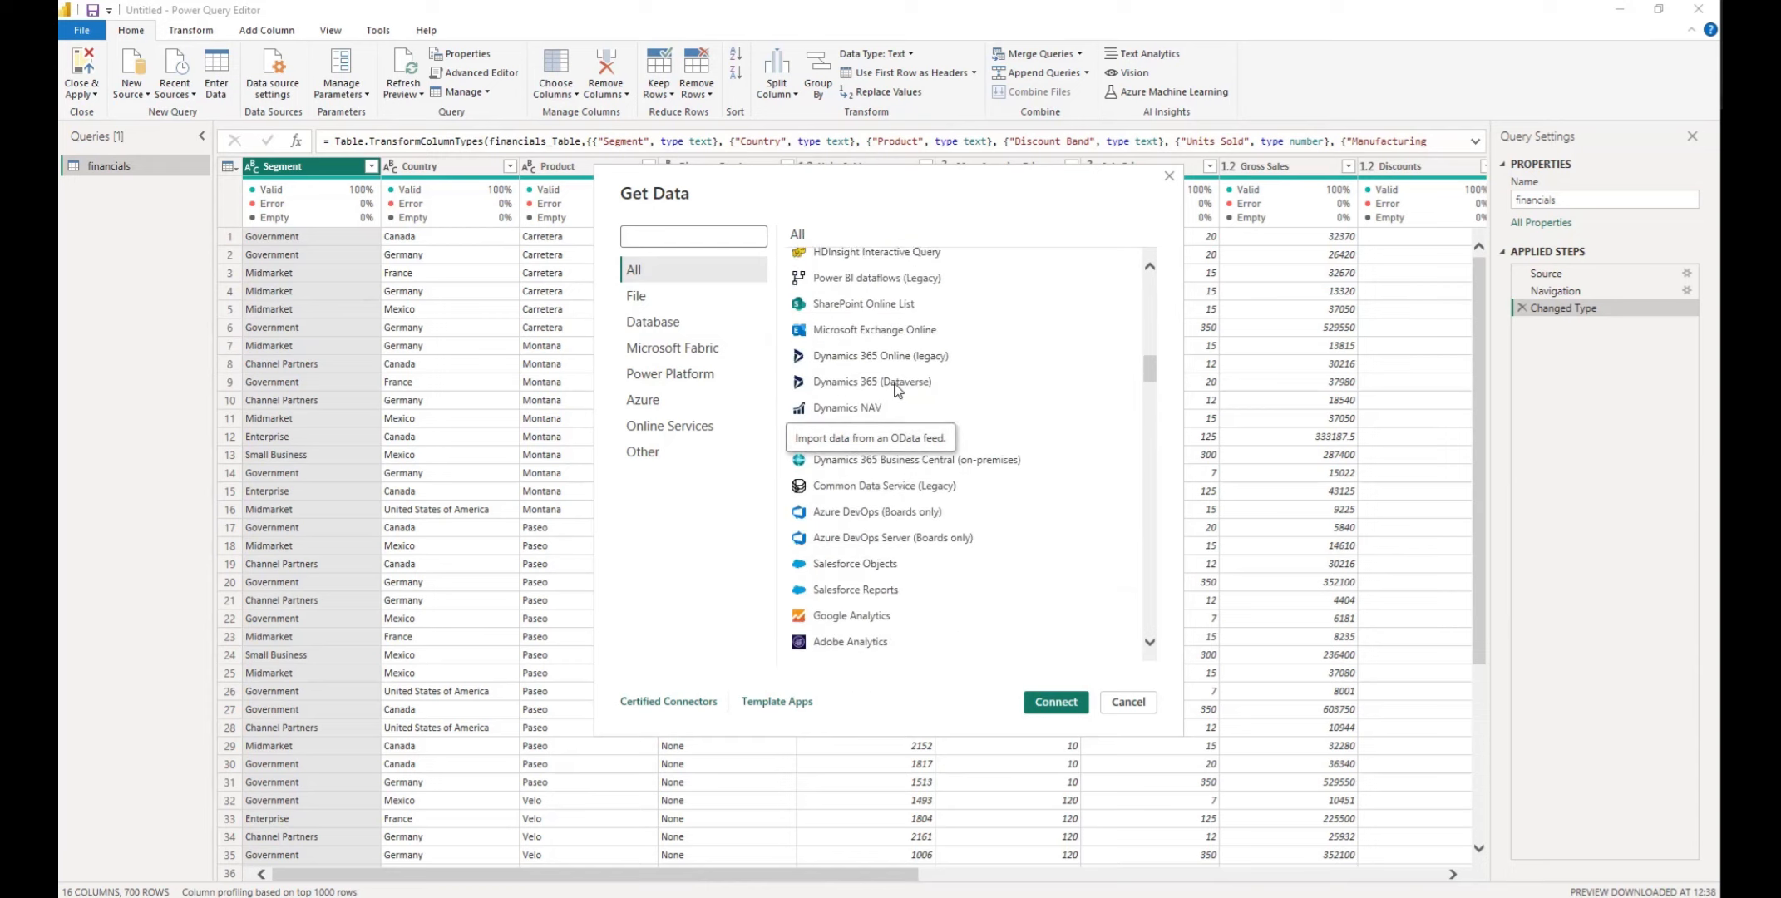
scroll(894, 389, "up", 10)
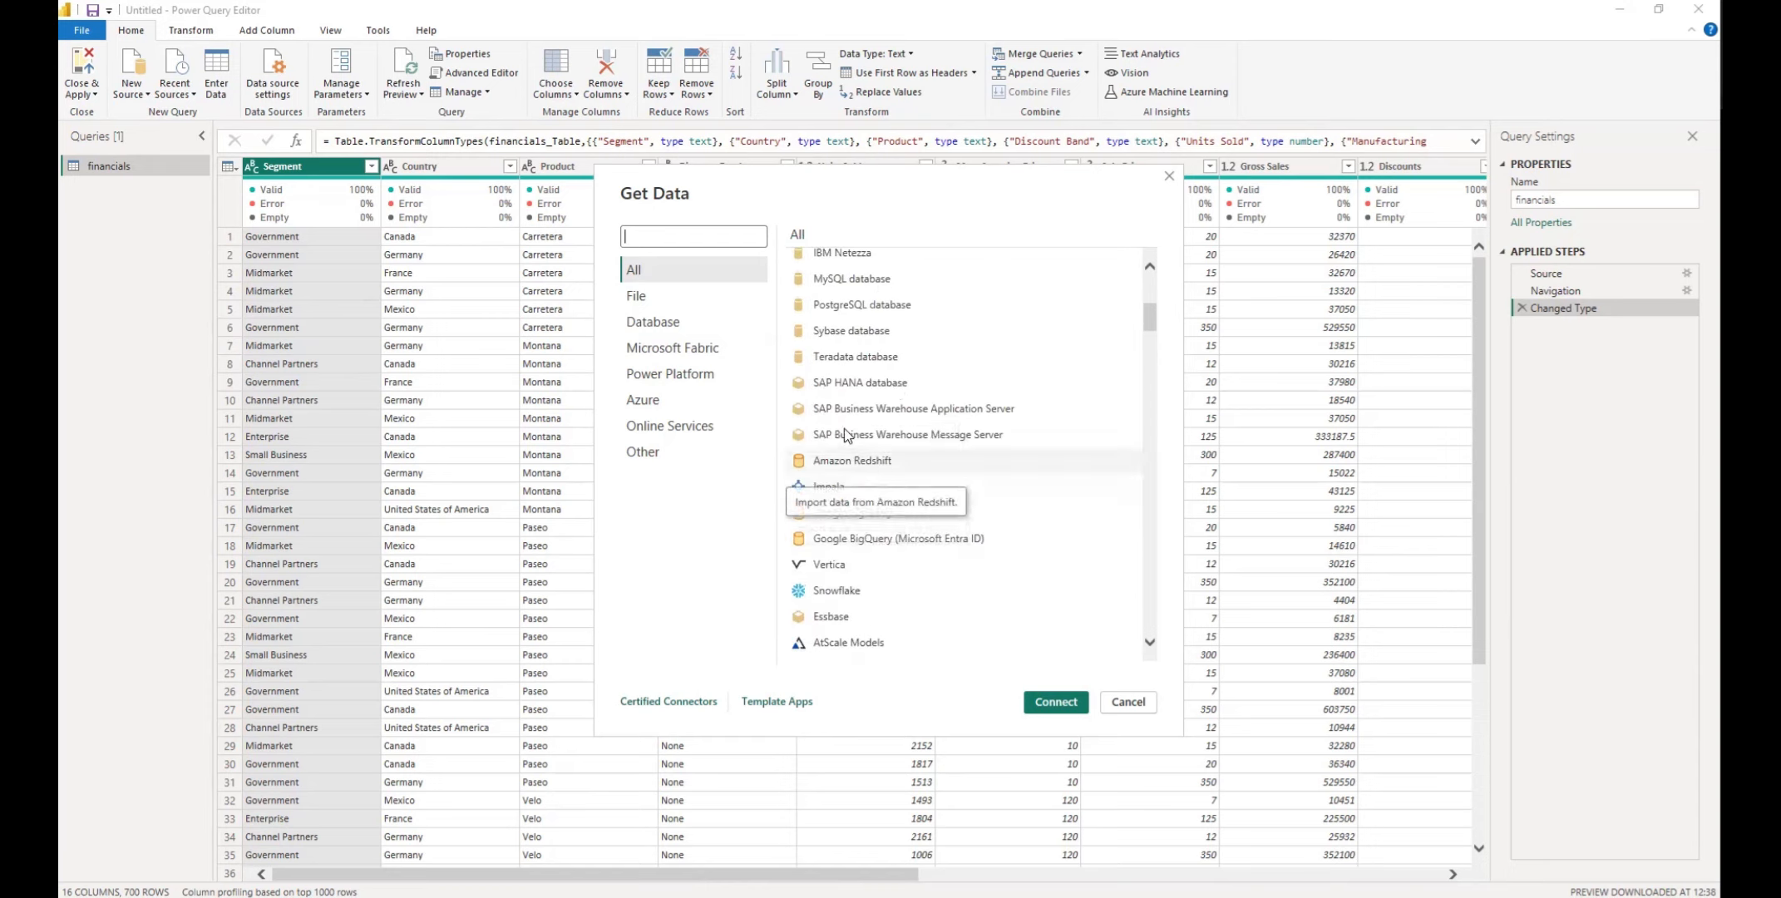
scroll(915, 456, "down", 3)
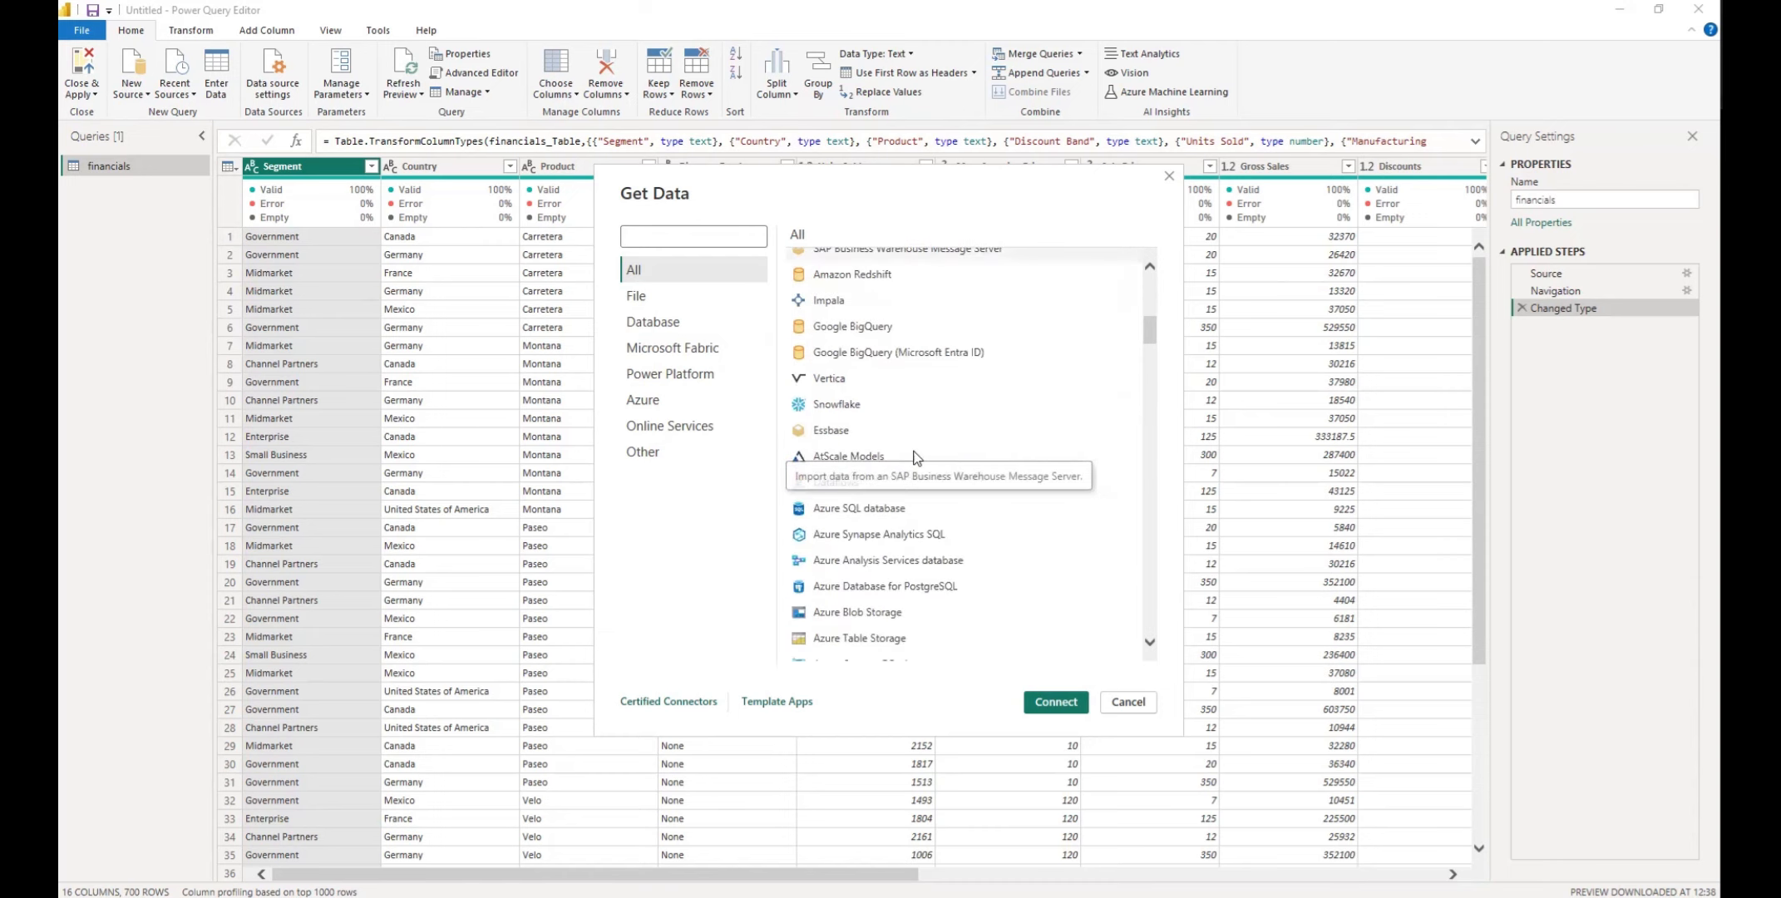
scroll(915, 456, "down", 10)
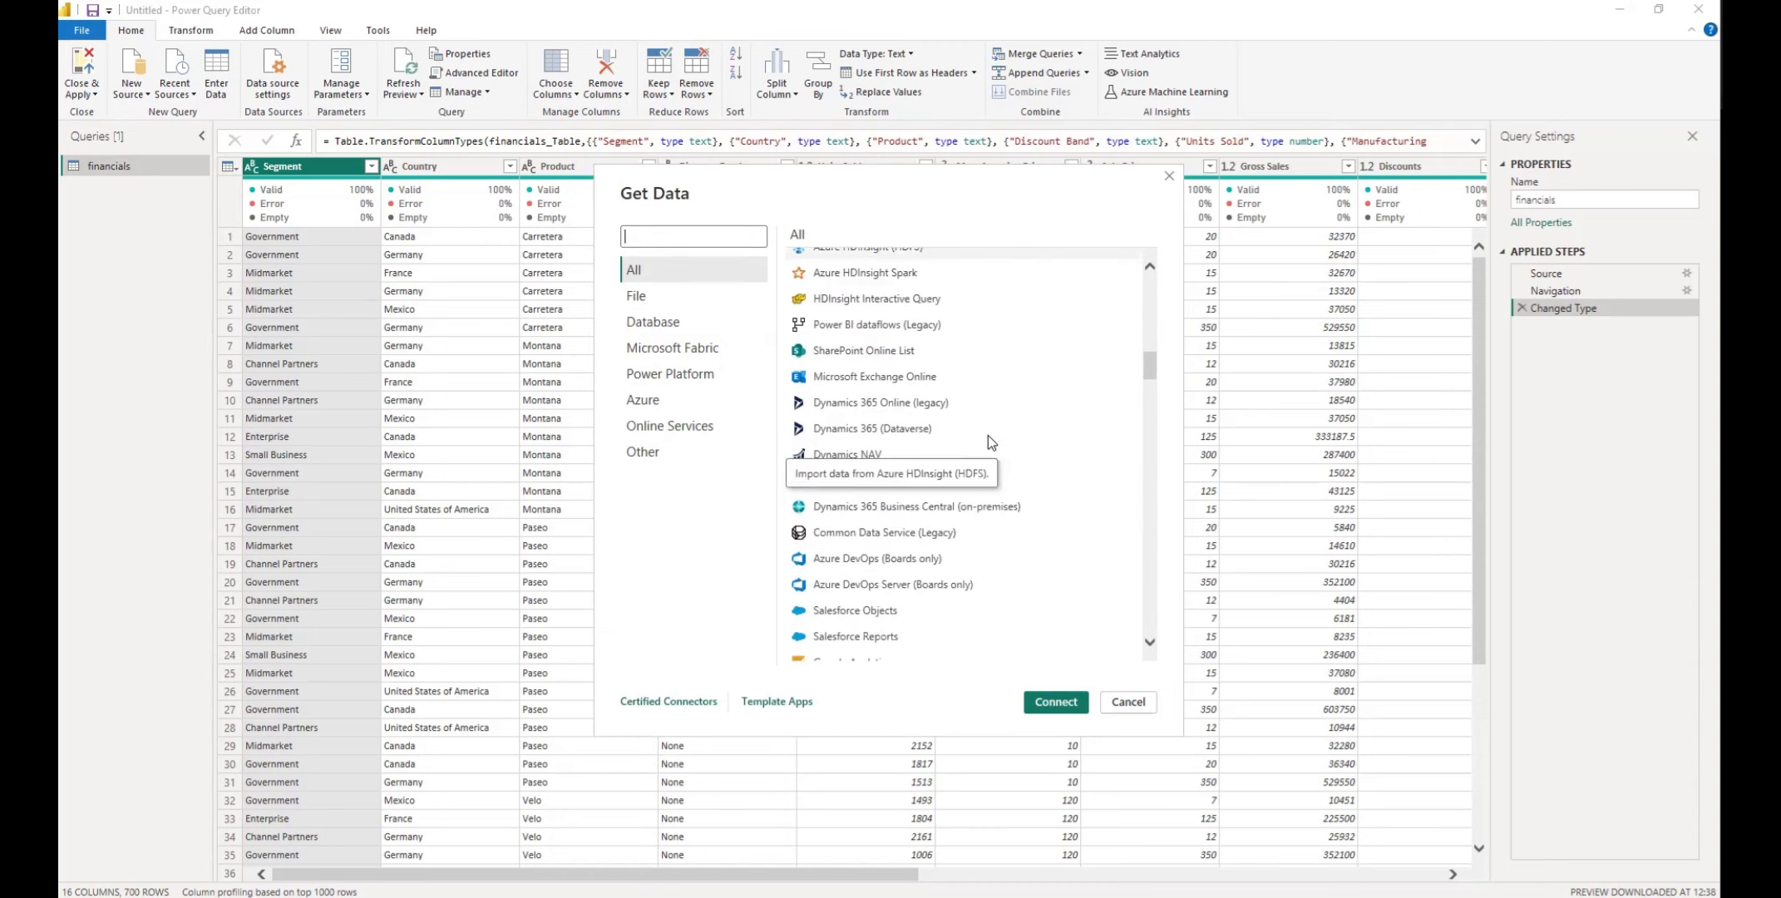
scroll(988, 436, "down", 5)
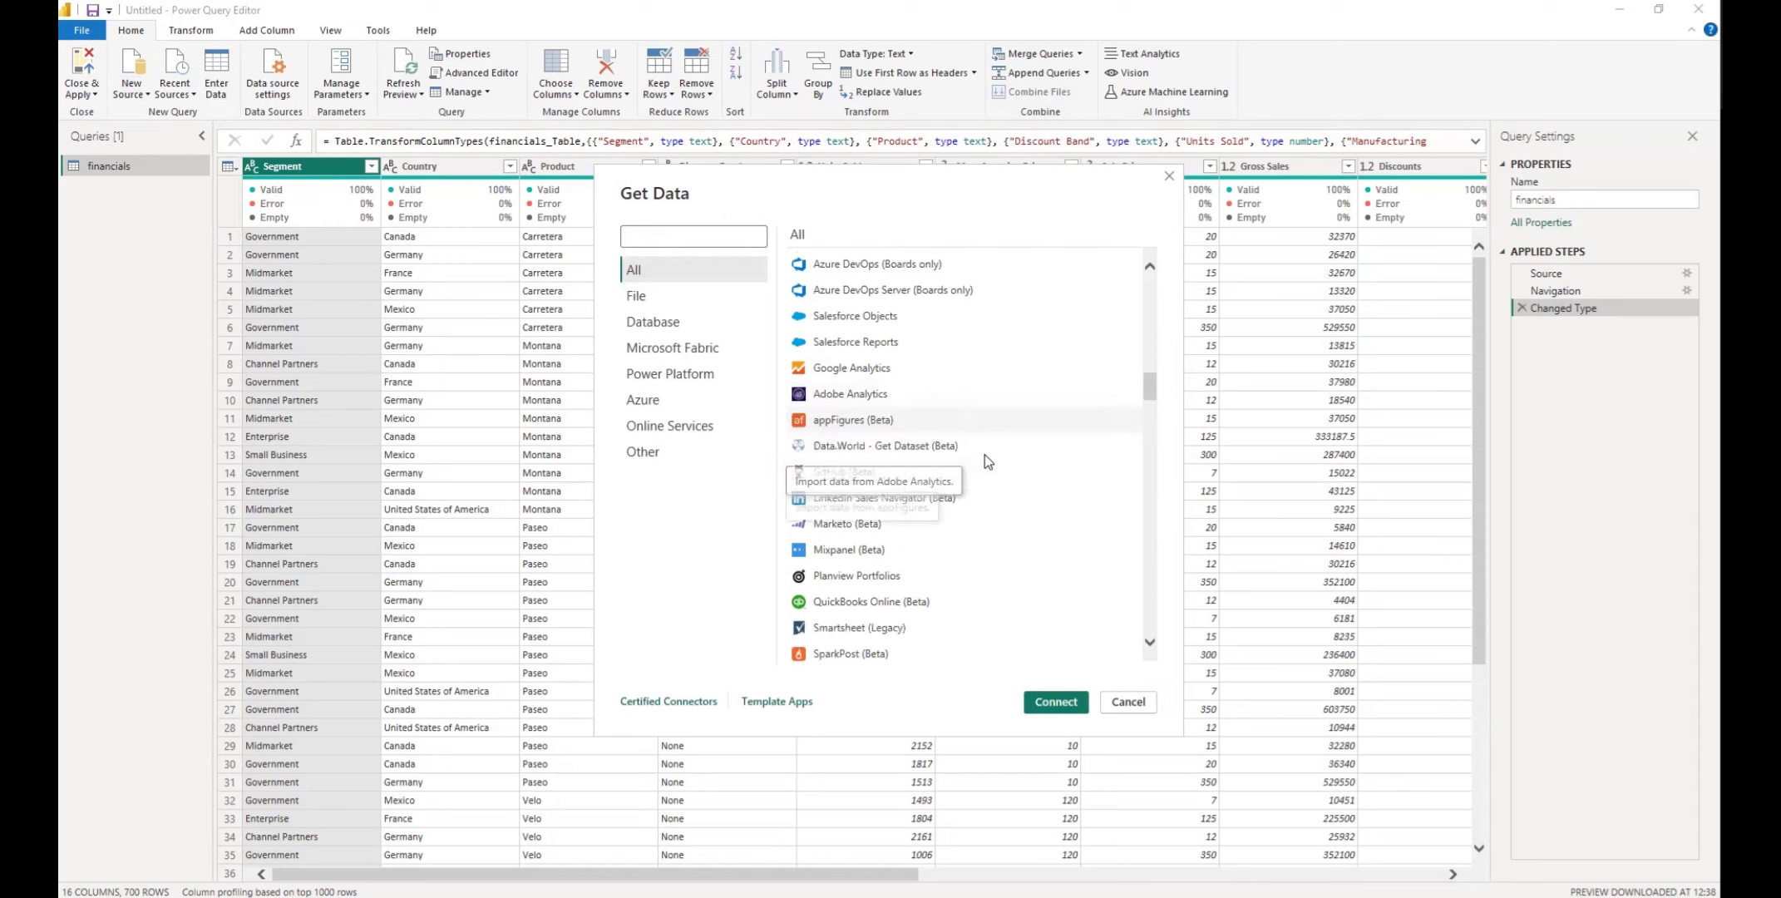
scroll(988, 462, "down", 3)
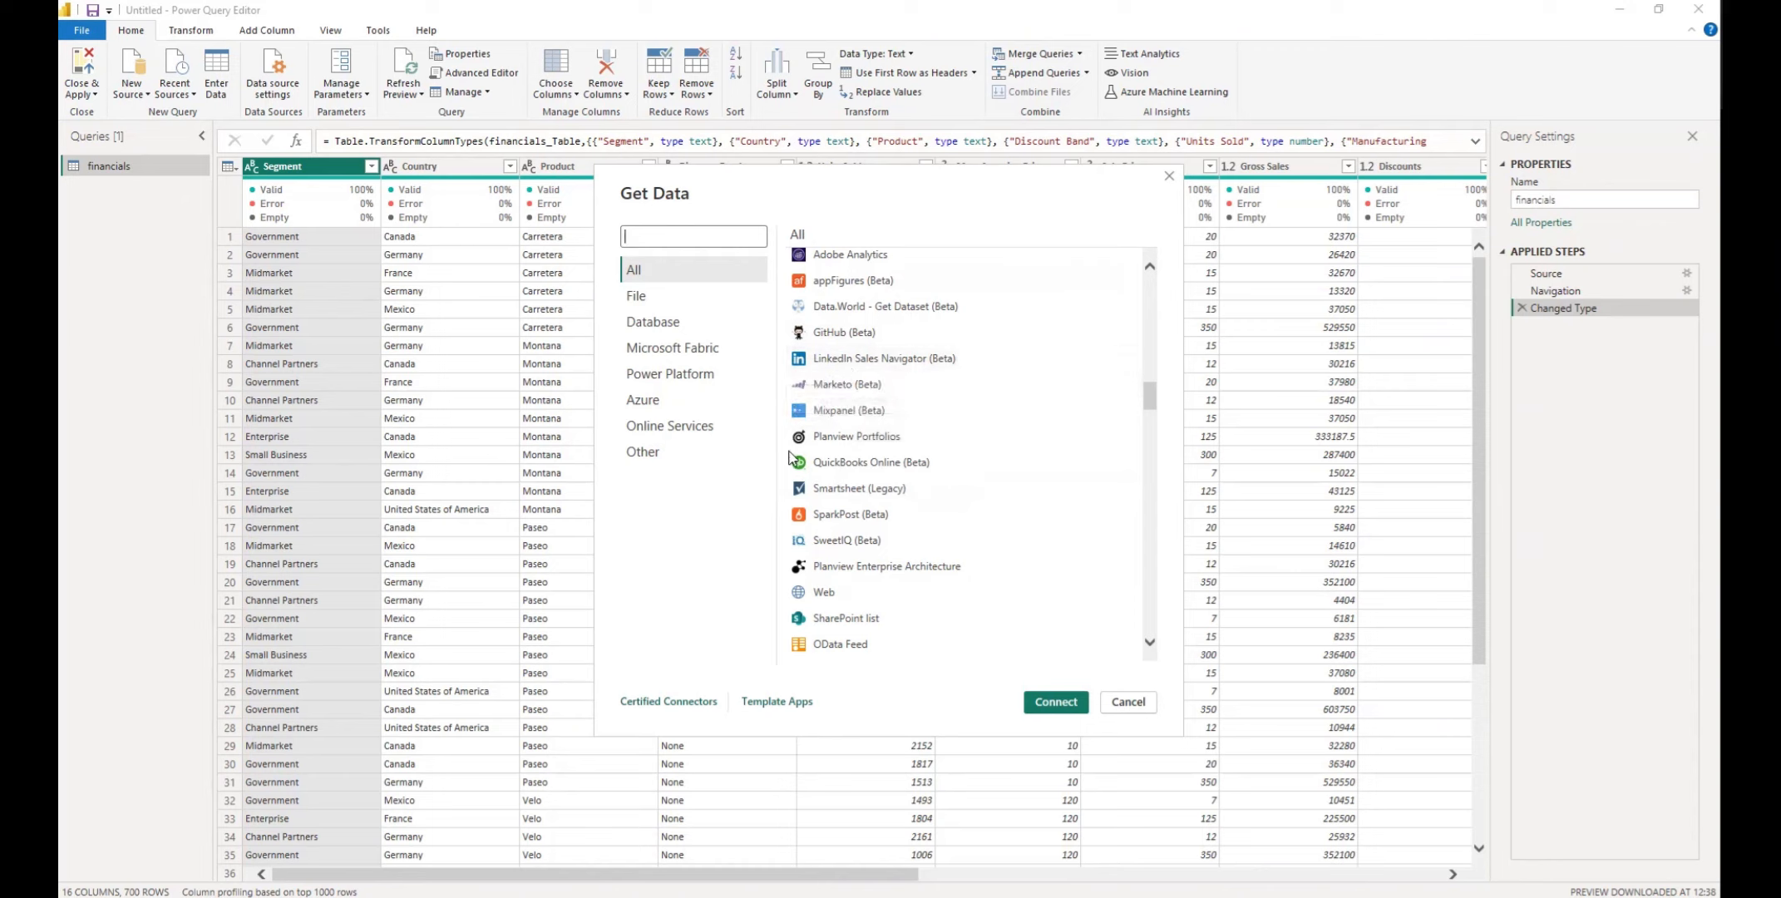
scroll(856, 415, "down", 10)
scroll(854, 457, "down", 3)
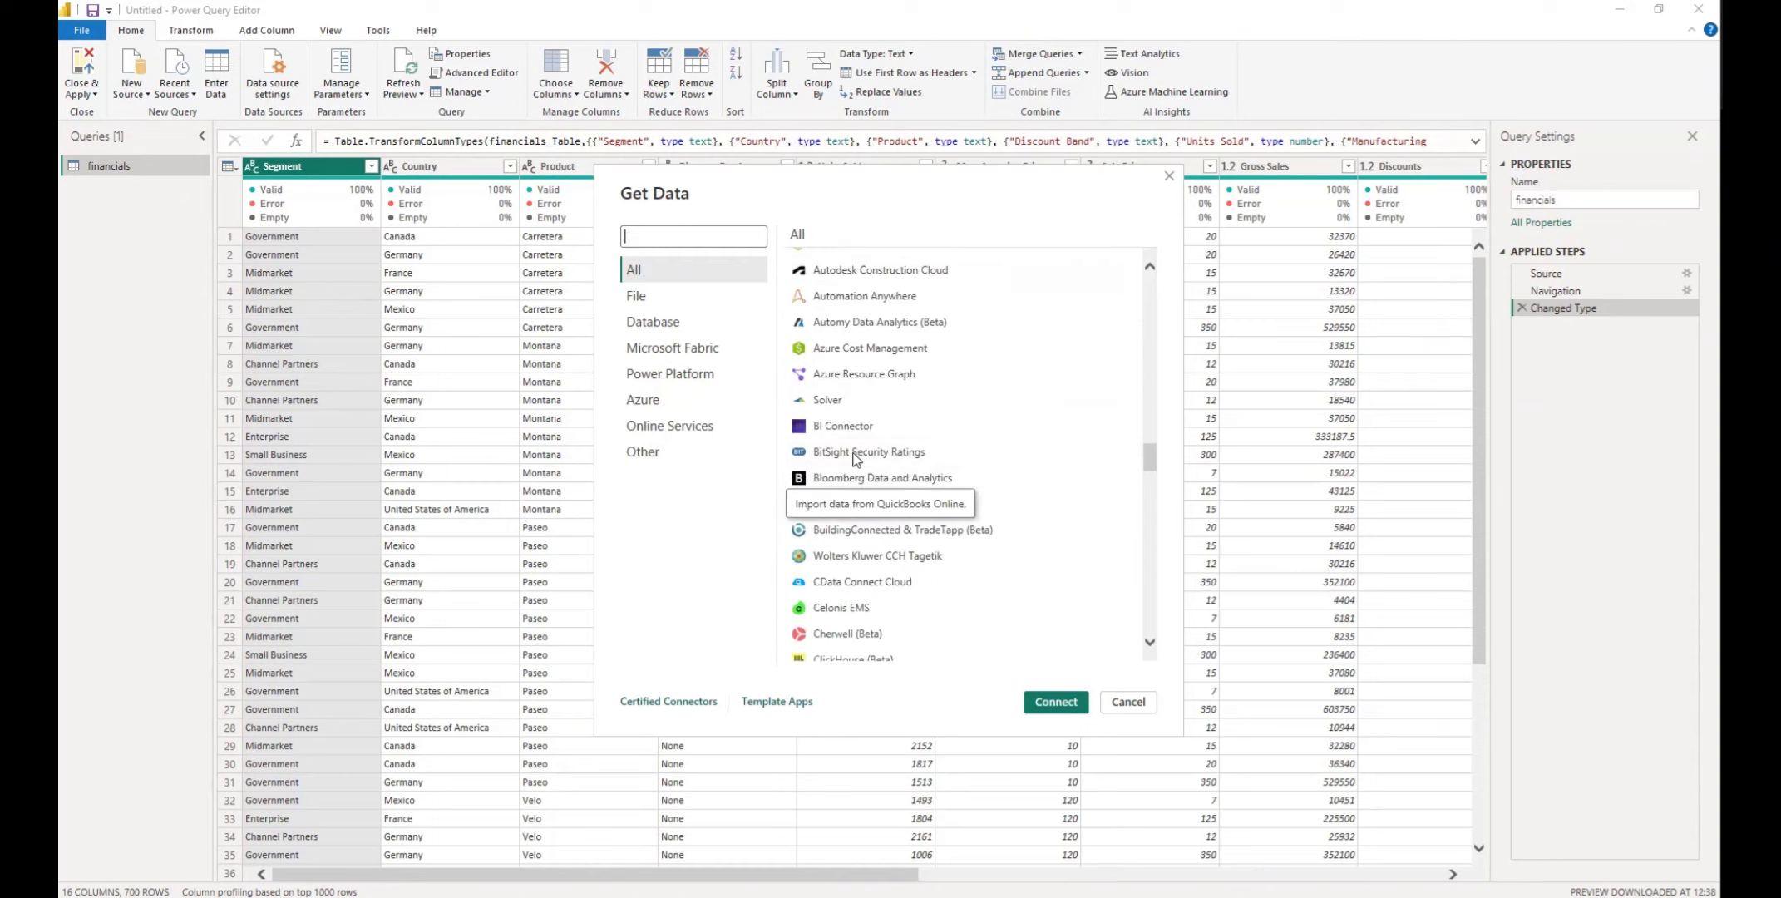
scroll(853, 453, "up", 10)
scroll(850, 450, "up", 10)
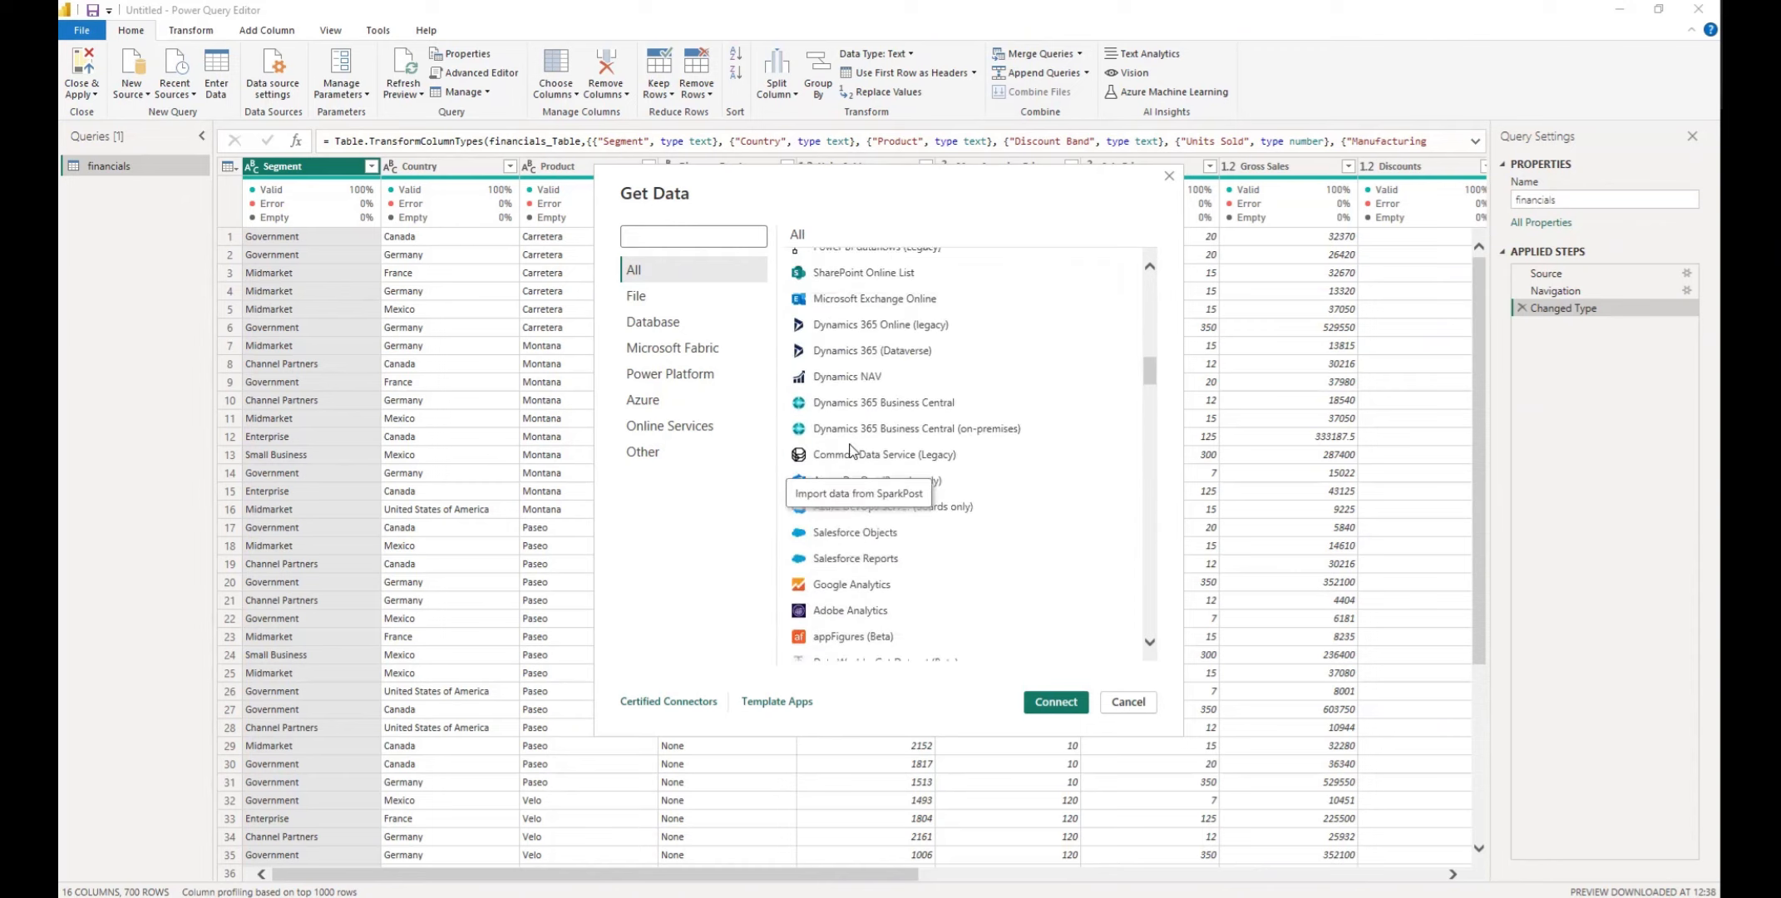
scroll(848, 451, "up", 2)
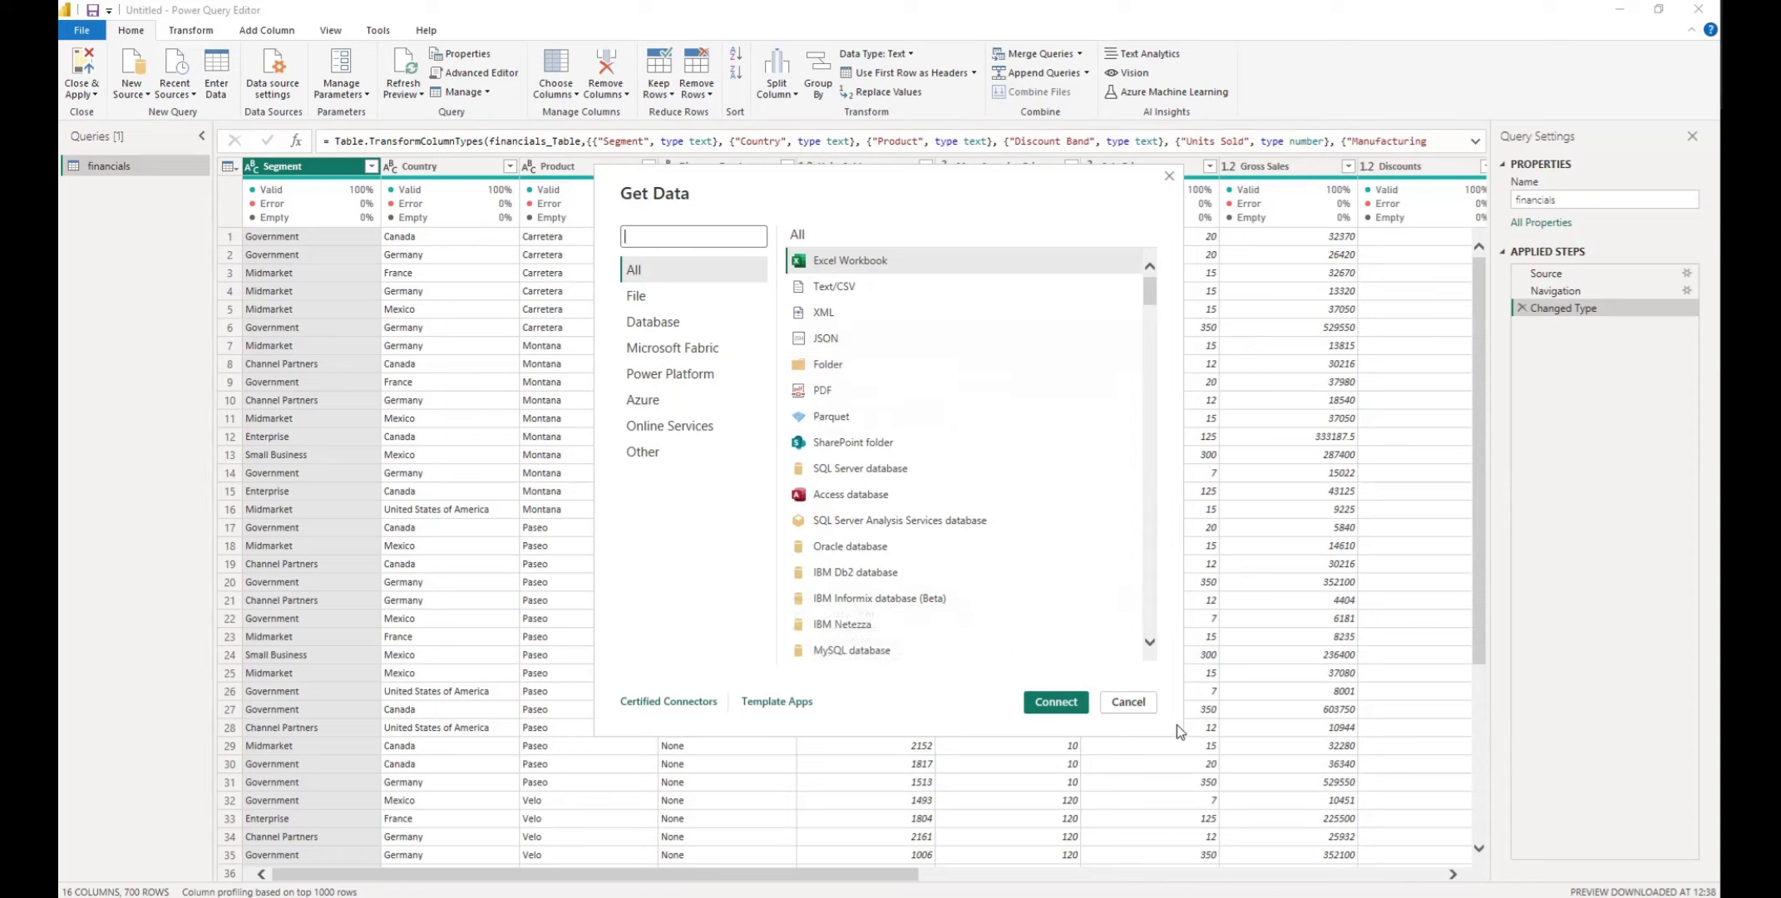
left_click(1130, 705)
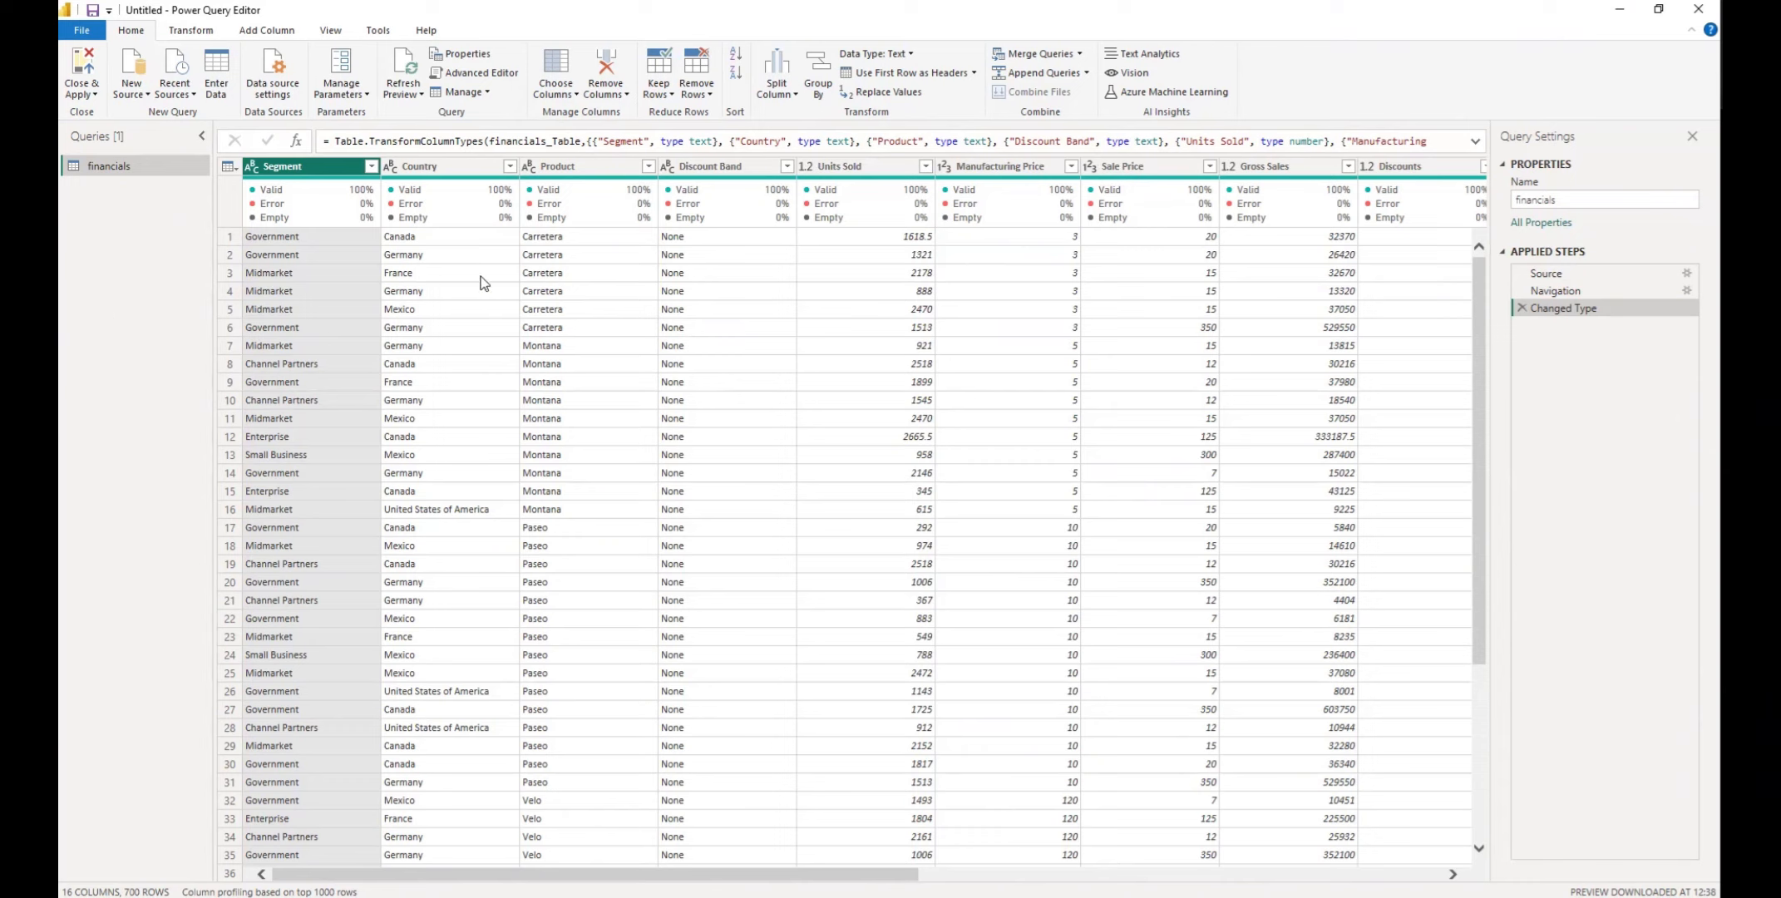
Start a new Text/CSV source and open sales.csv from the Downloads folder
left_click(146, 94)
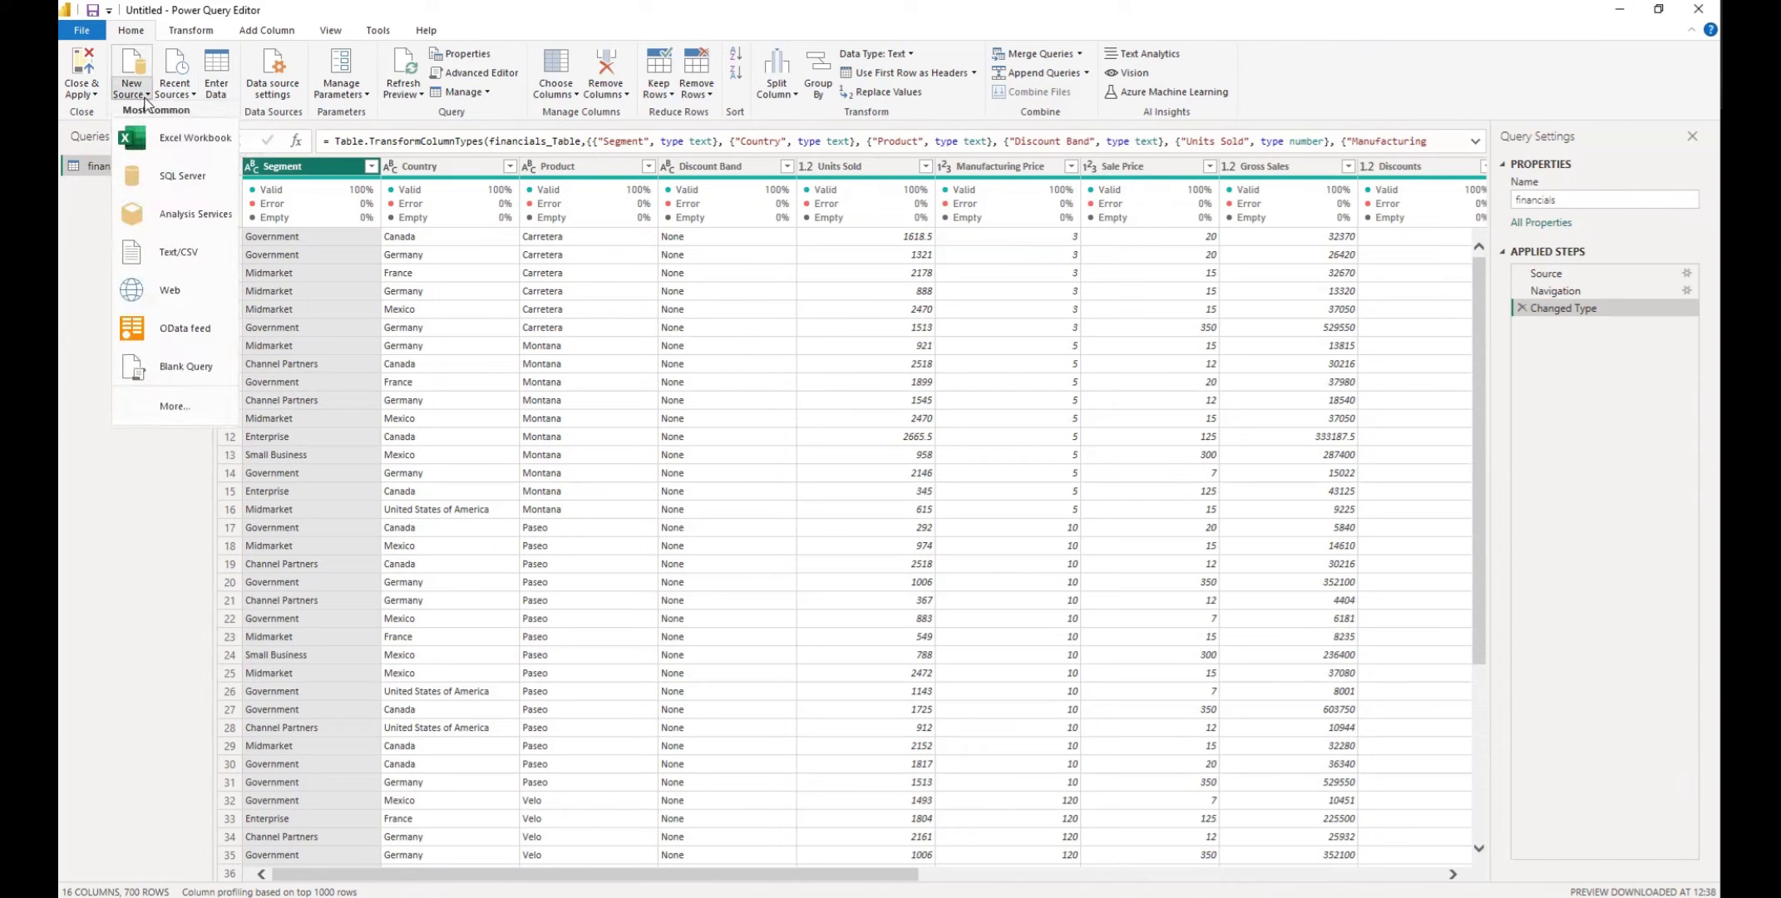
left_click(190, 254)
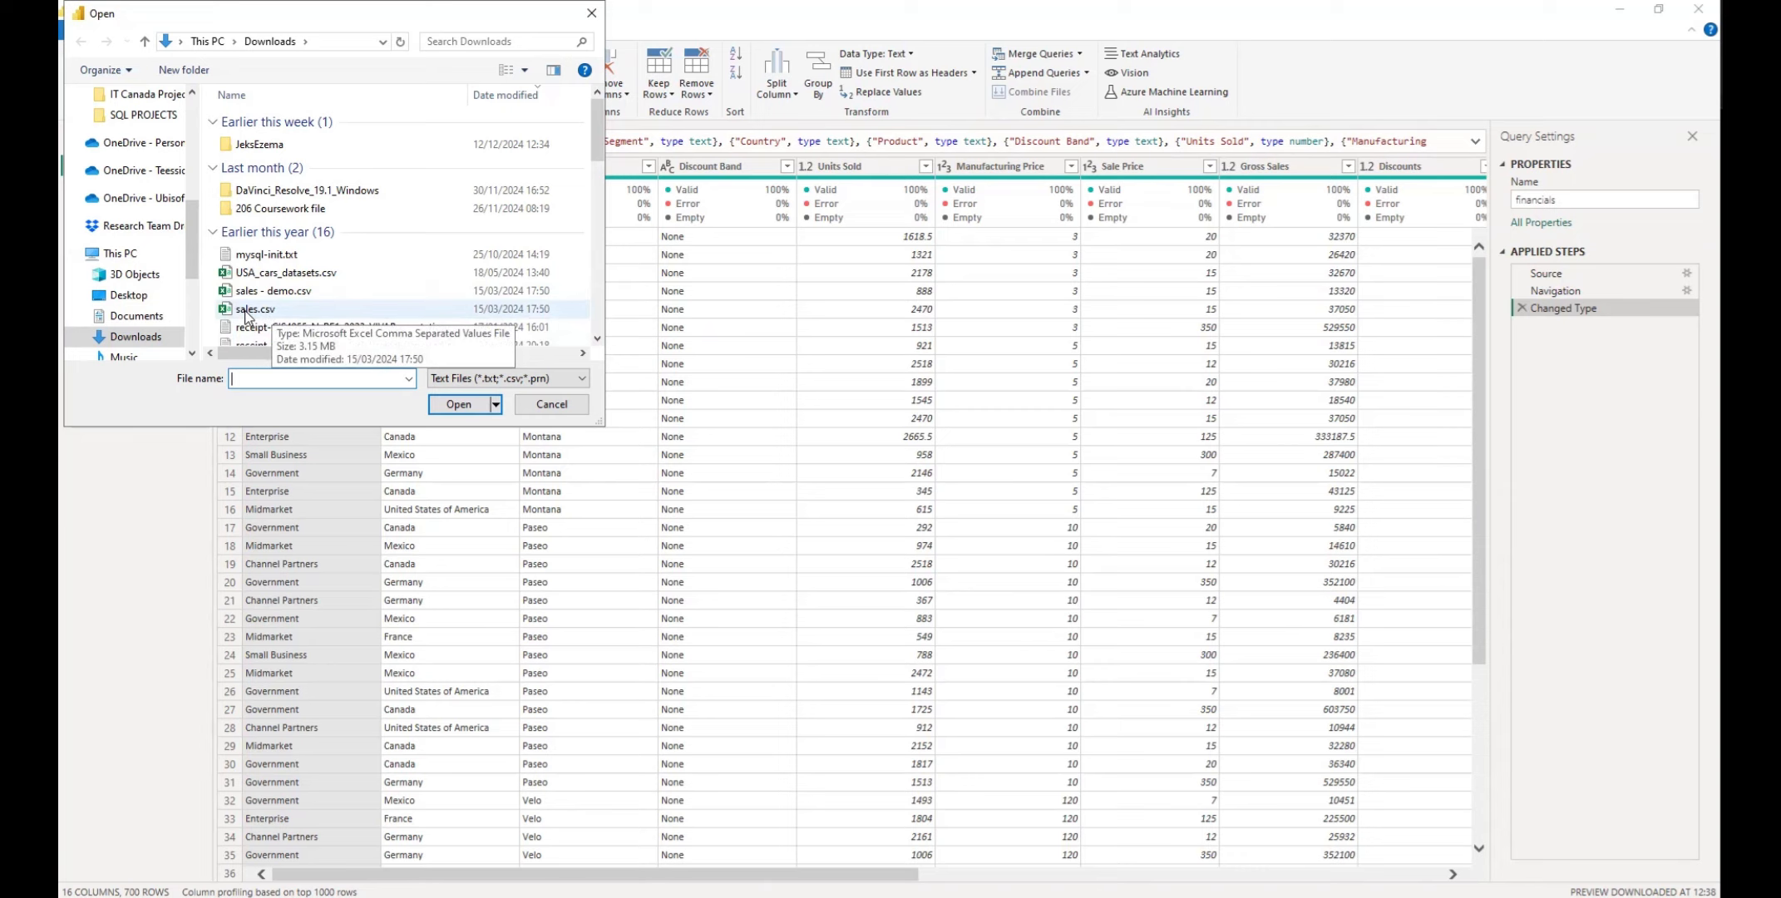
left_click(269, 311)
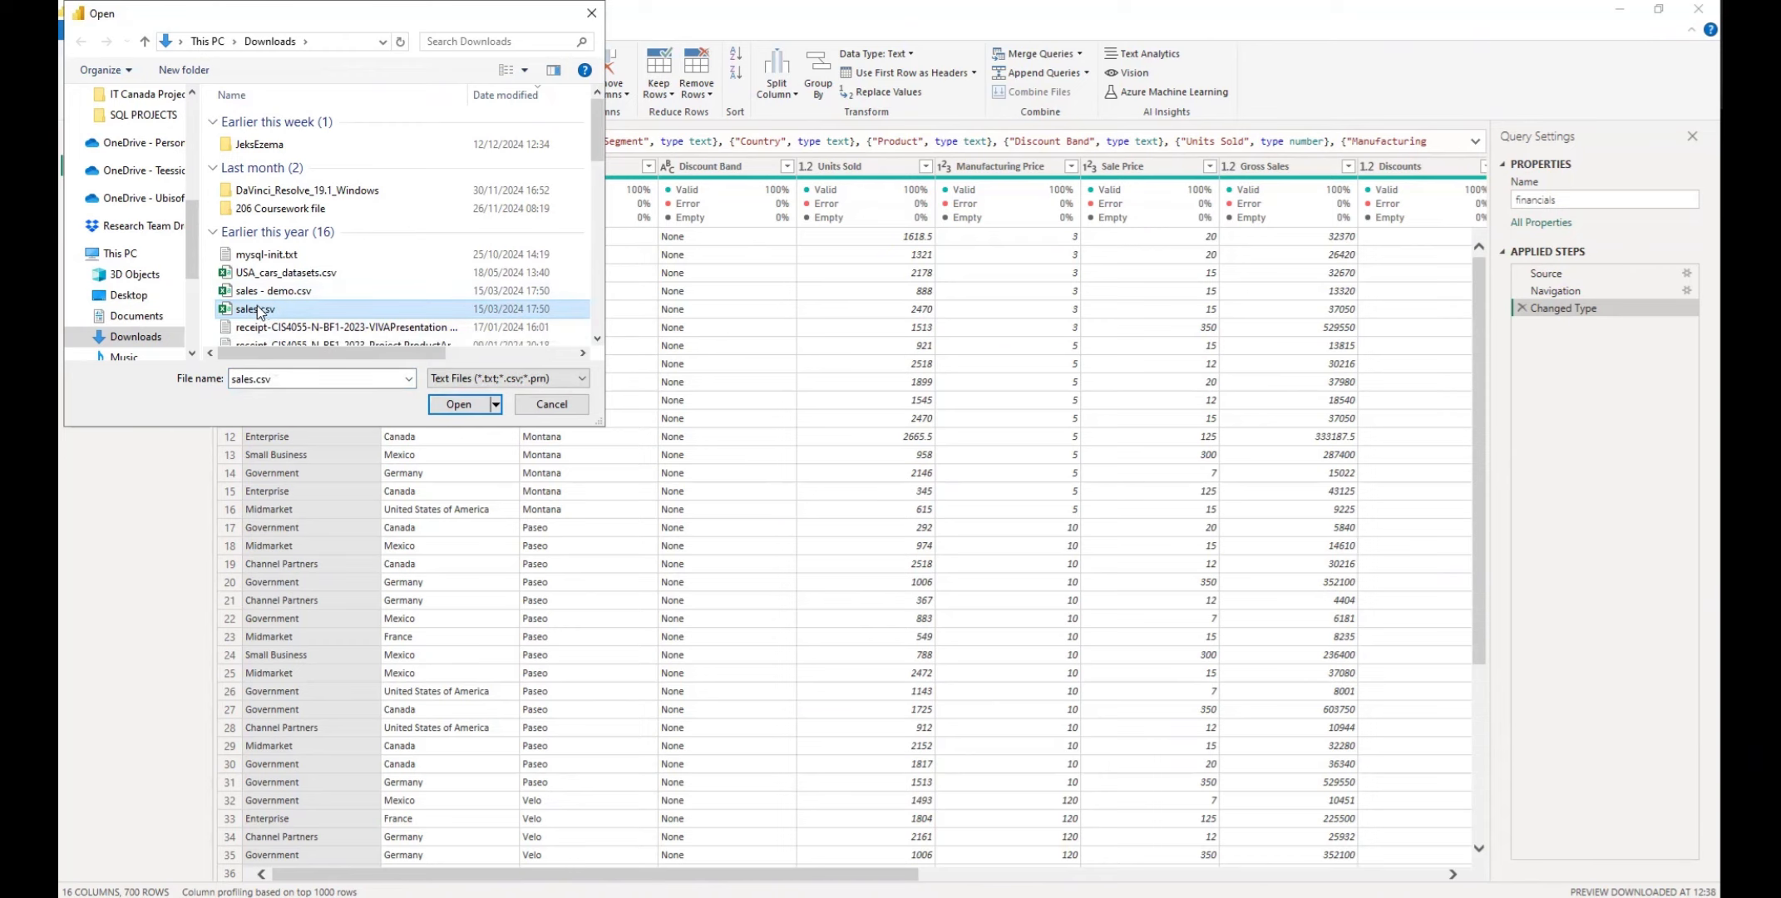
left_click(460, 405)
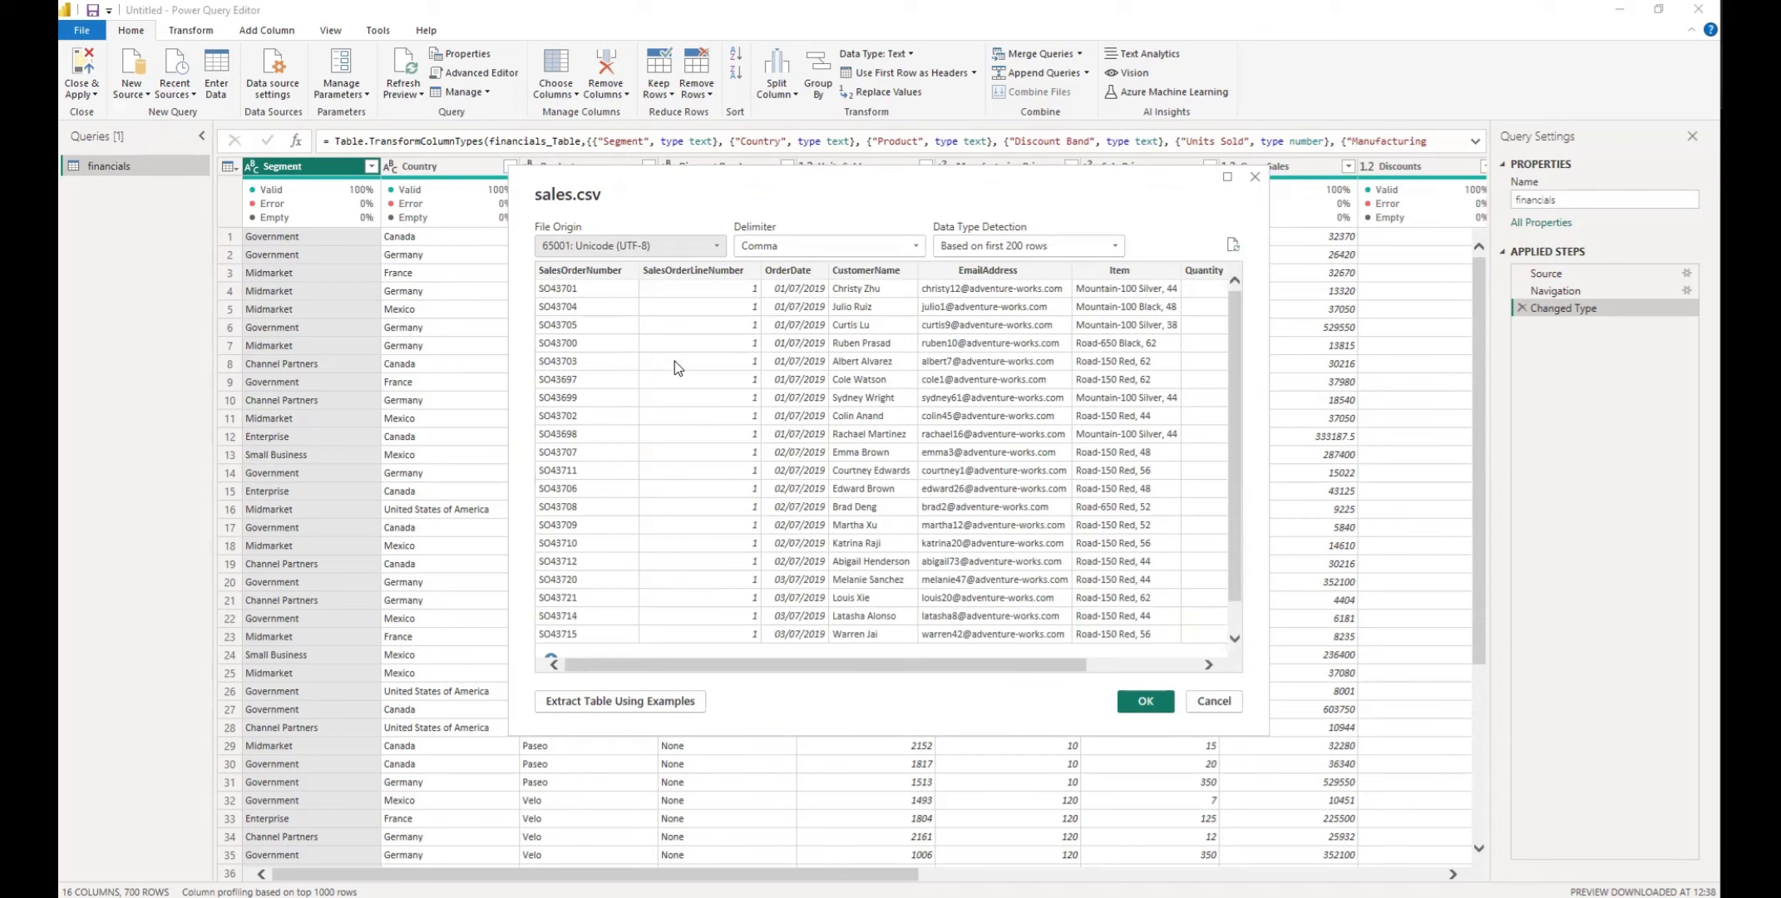
Check the rows and columns in the sales.csv preview and import the file as a new query
left_click_drag(802, 670, 1010, 670)
scroll(997, 670, "left", 4)
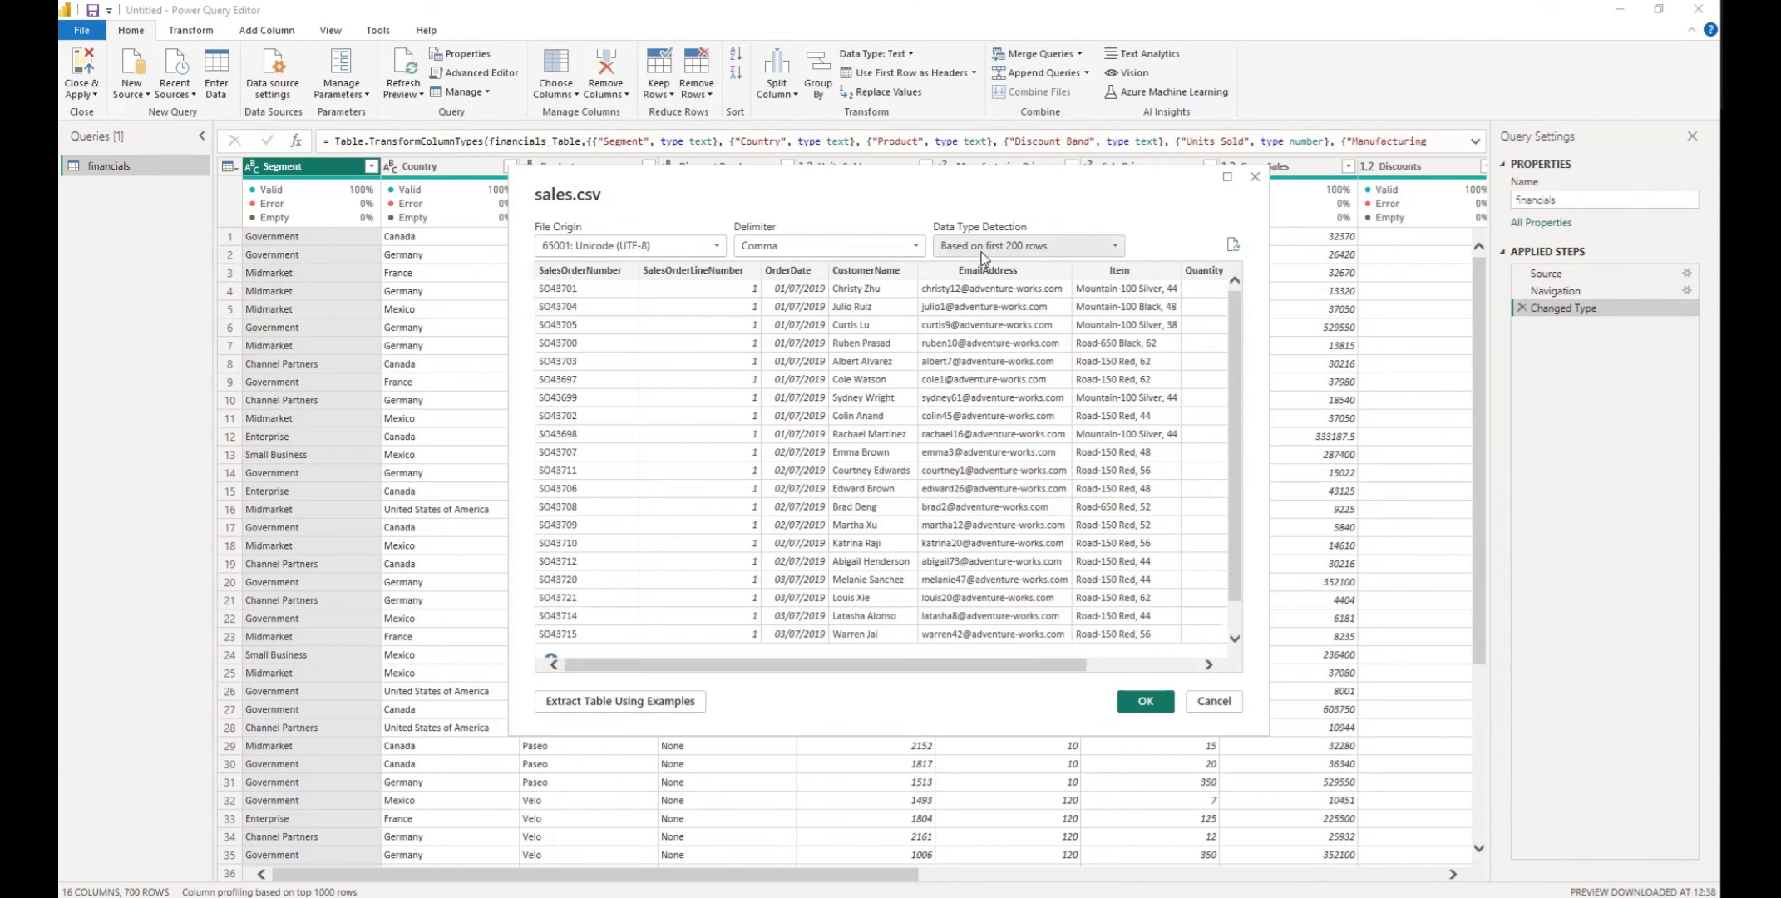
scroll(977, 396, "down", 2)
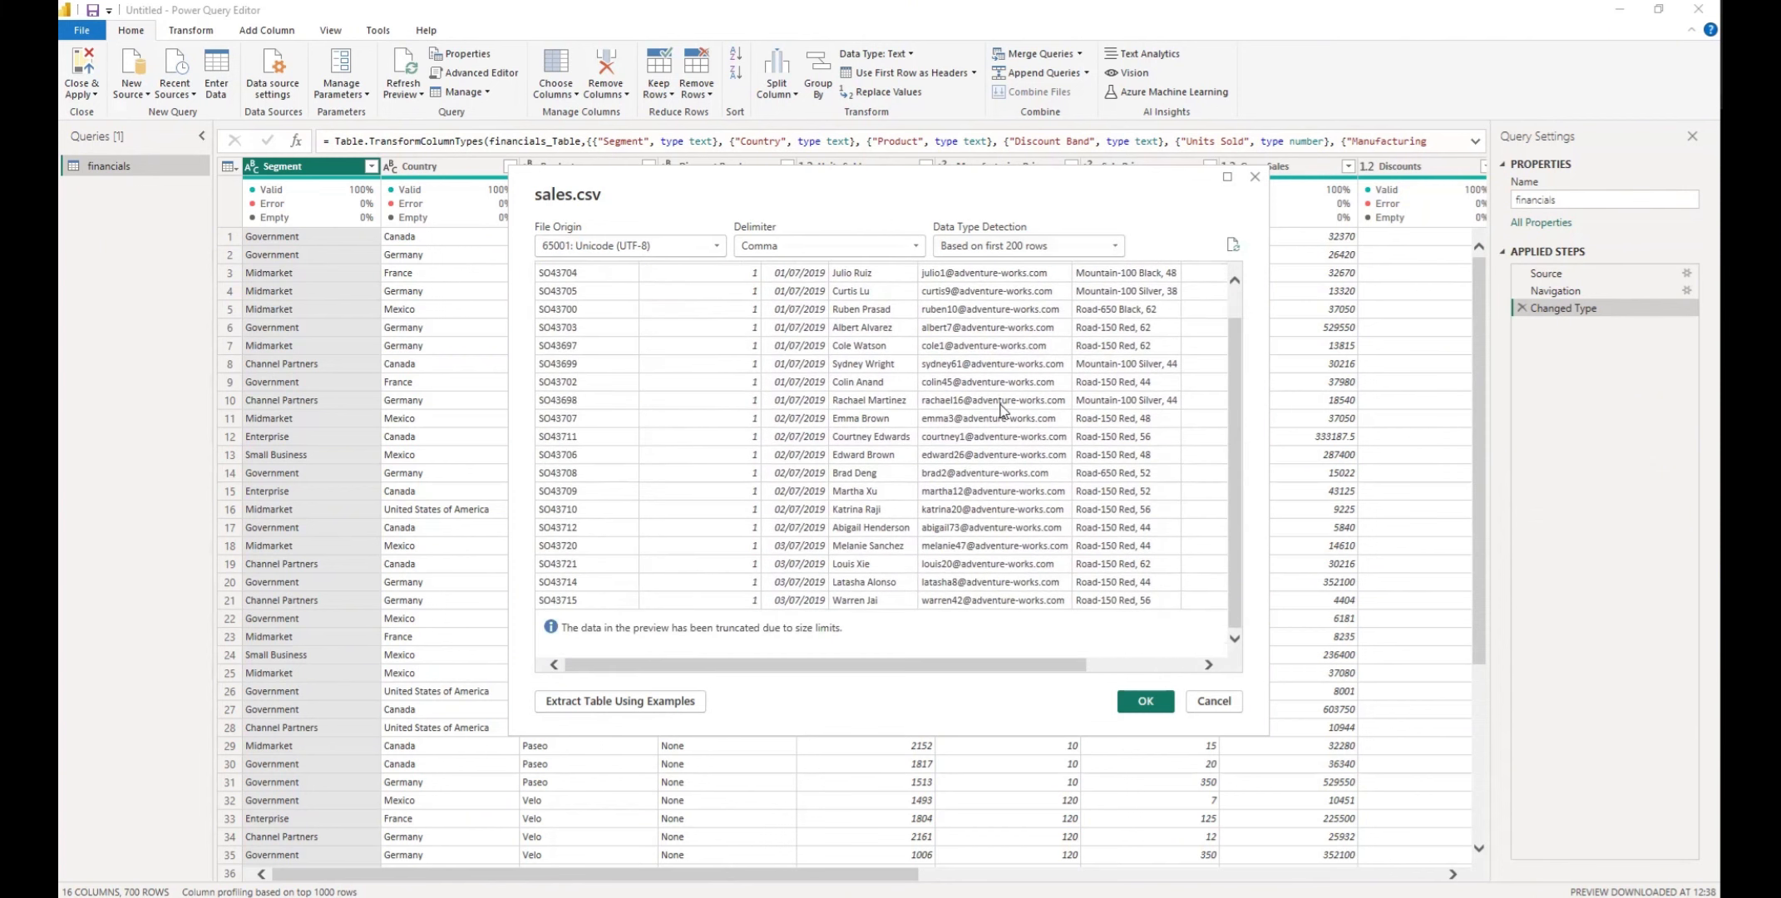
scroll(1010, 442, "up", 2)
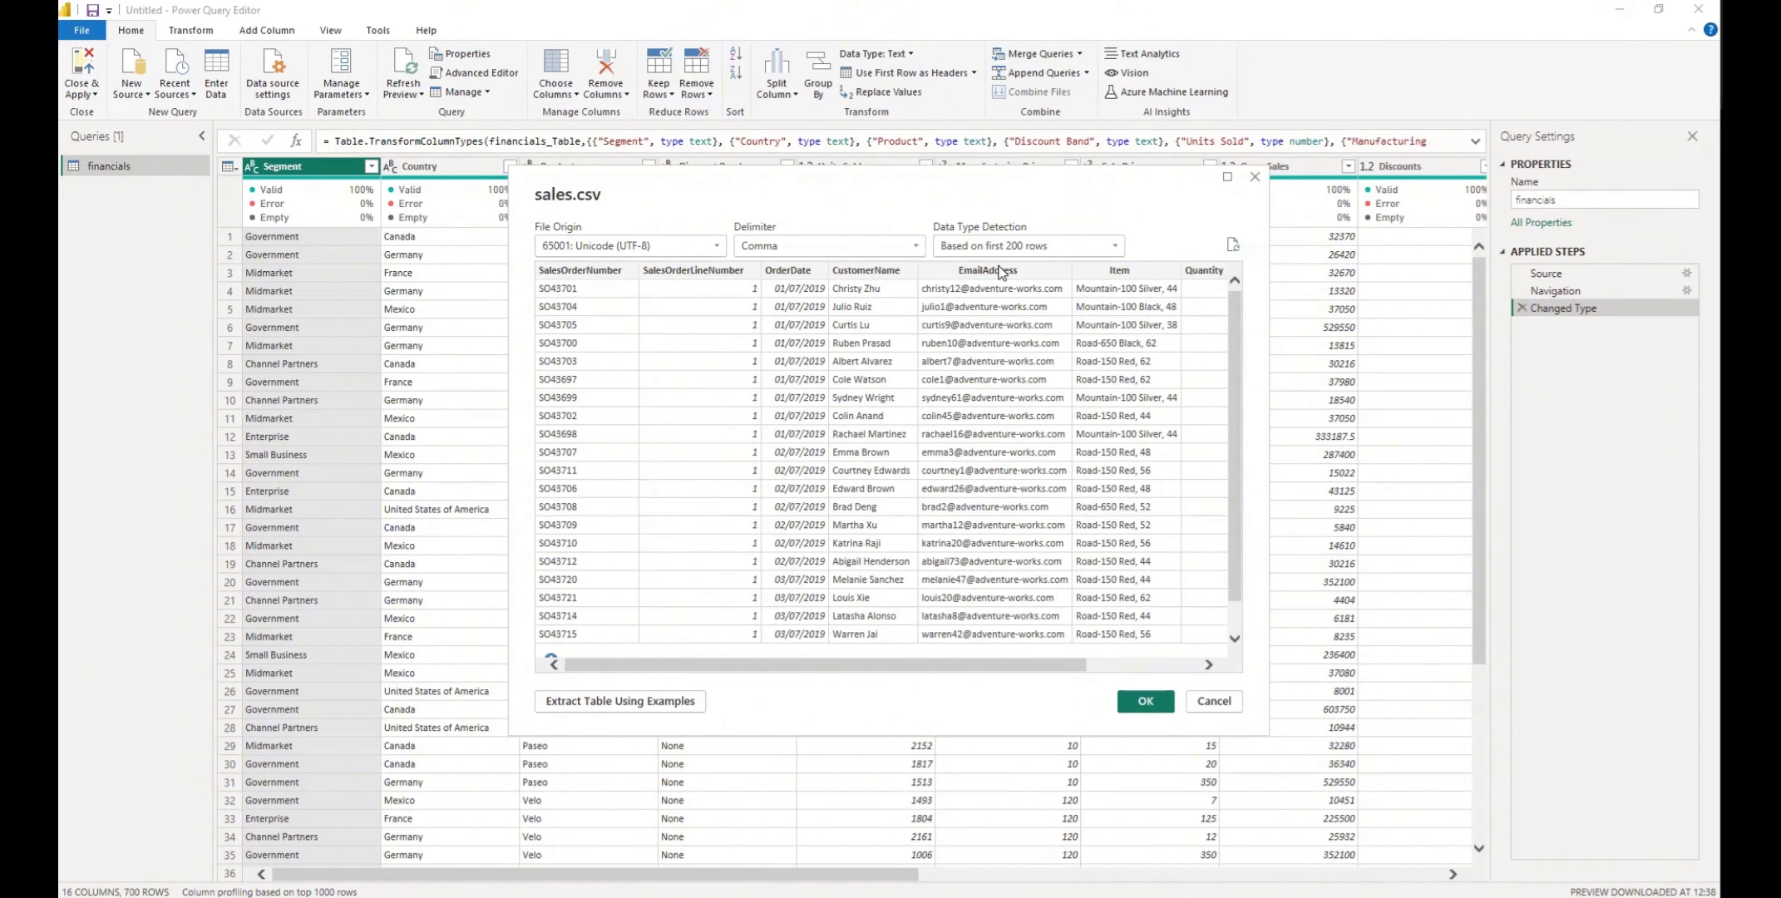
left_click_drag(1010, 663, 1140, 670)
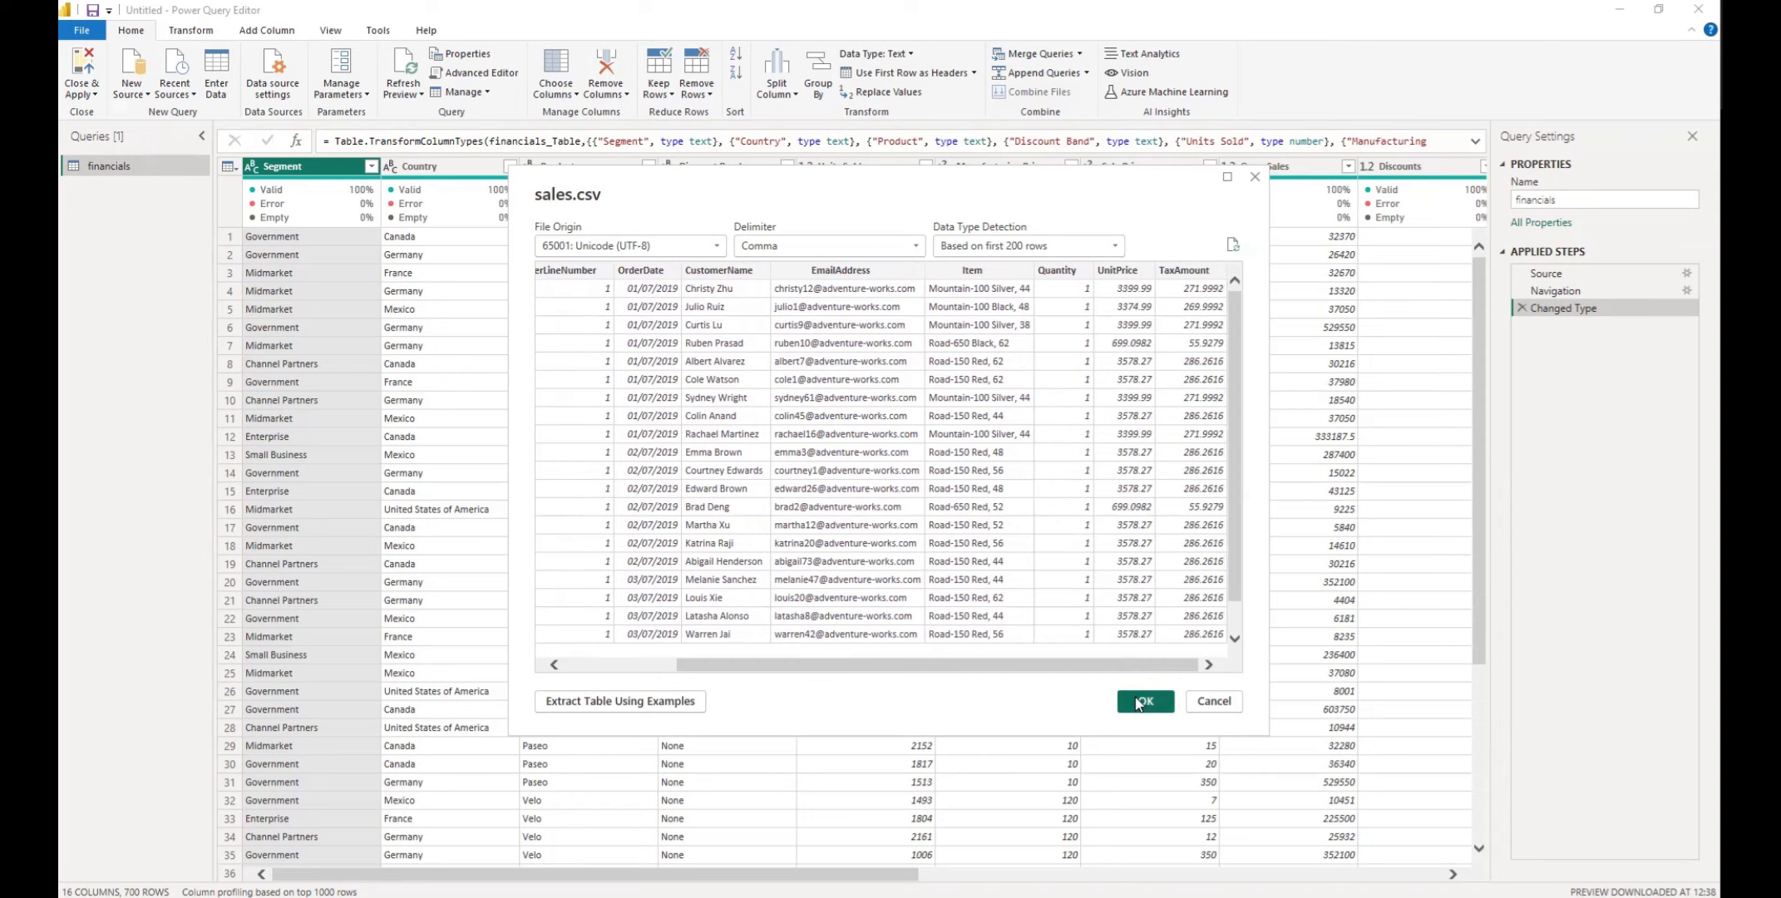
left_click(1145, 701)
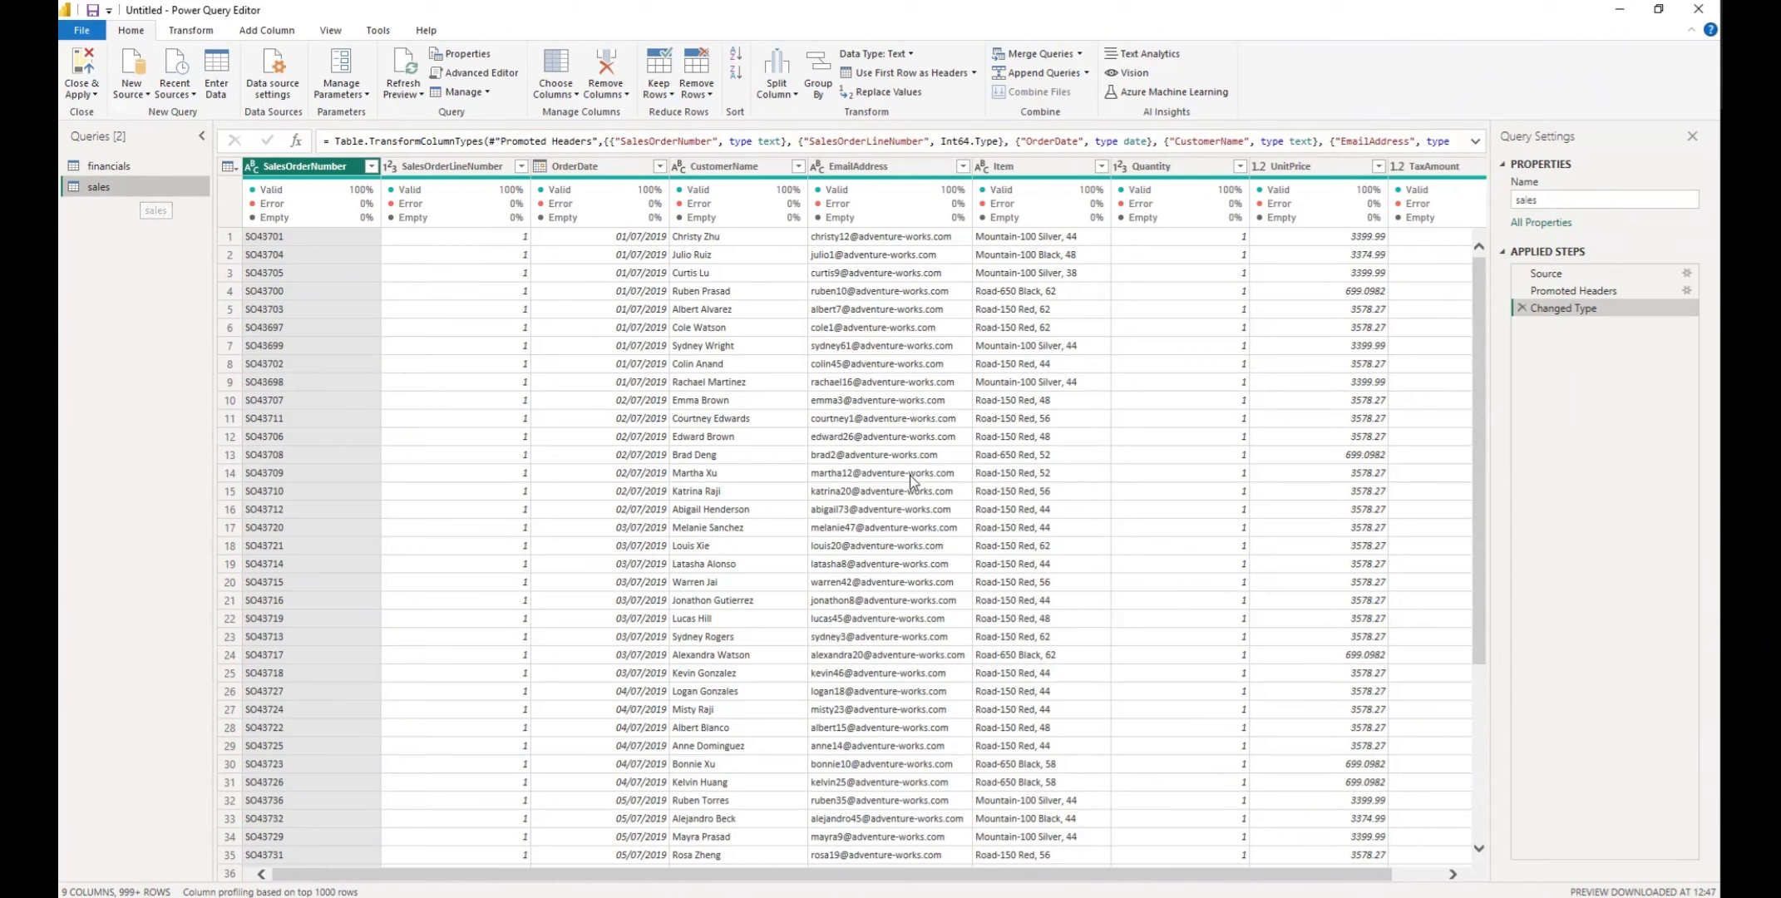
Start a new Excel Workbook source and open Cola.xlsx from the Downloads folder
left_click(137, 91)
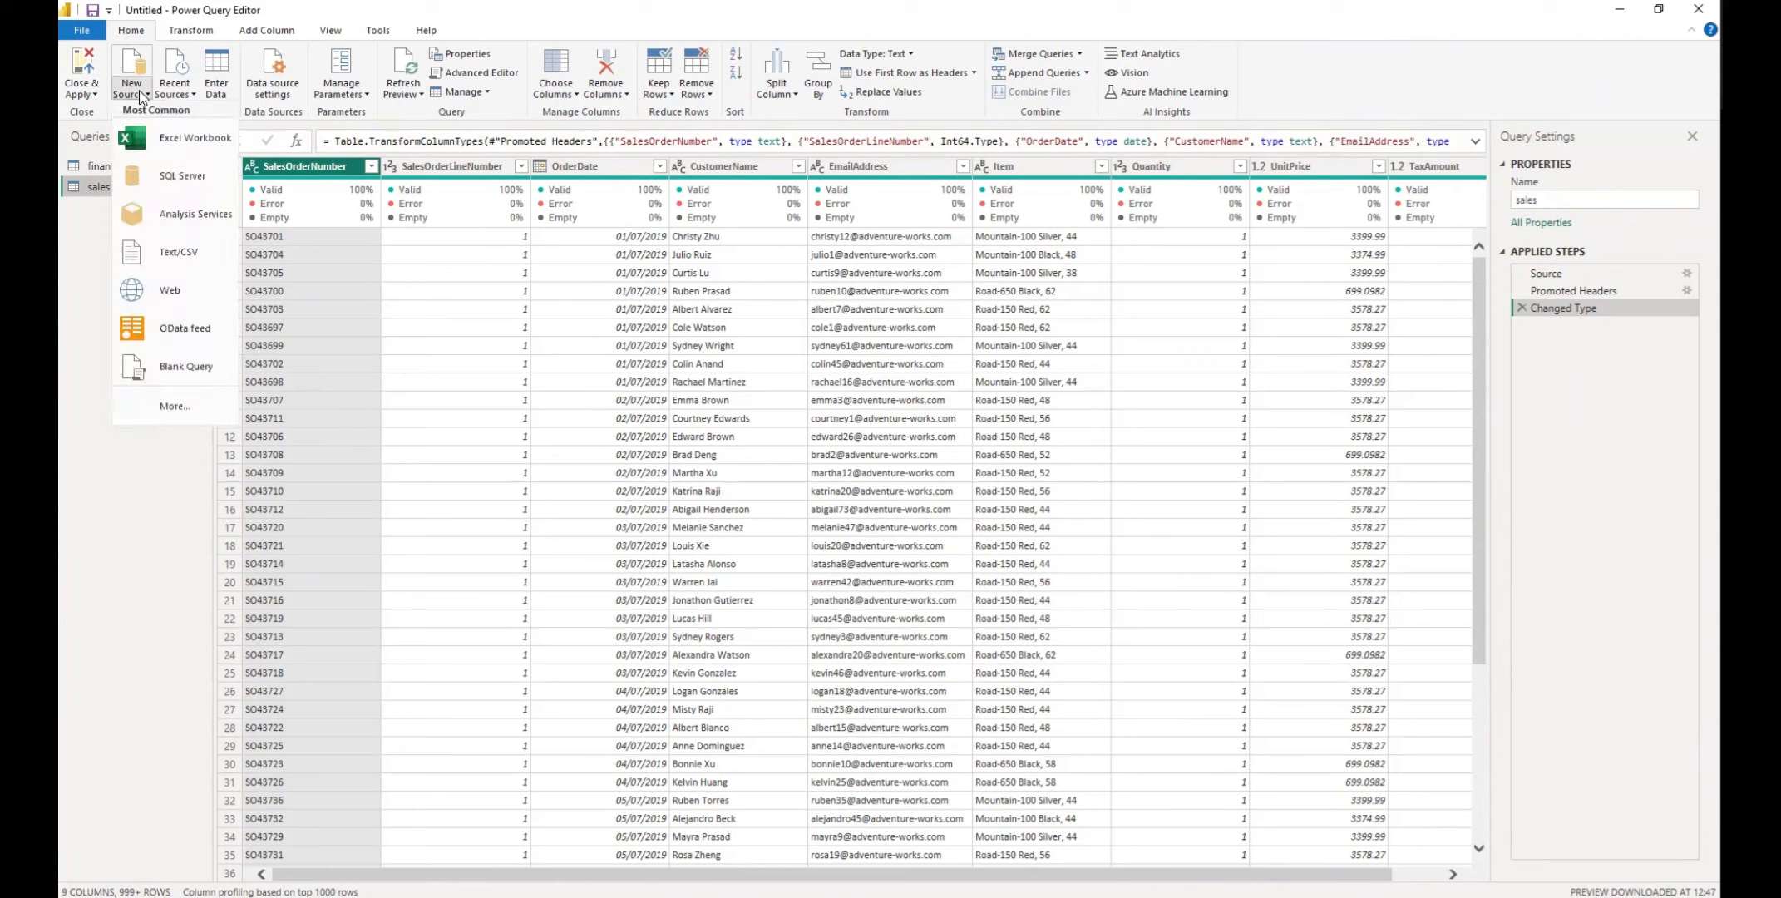
left_click(166, 142)
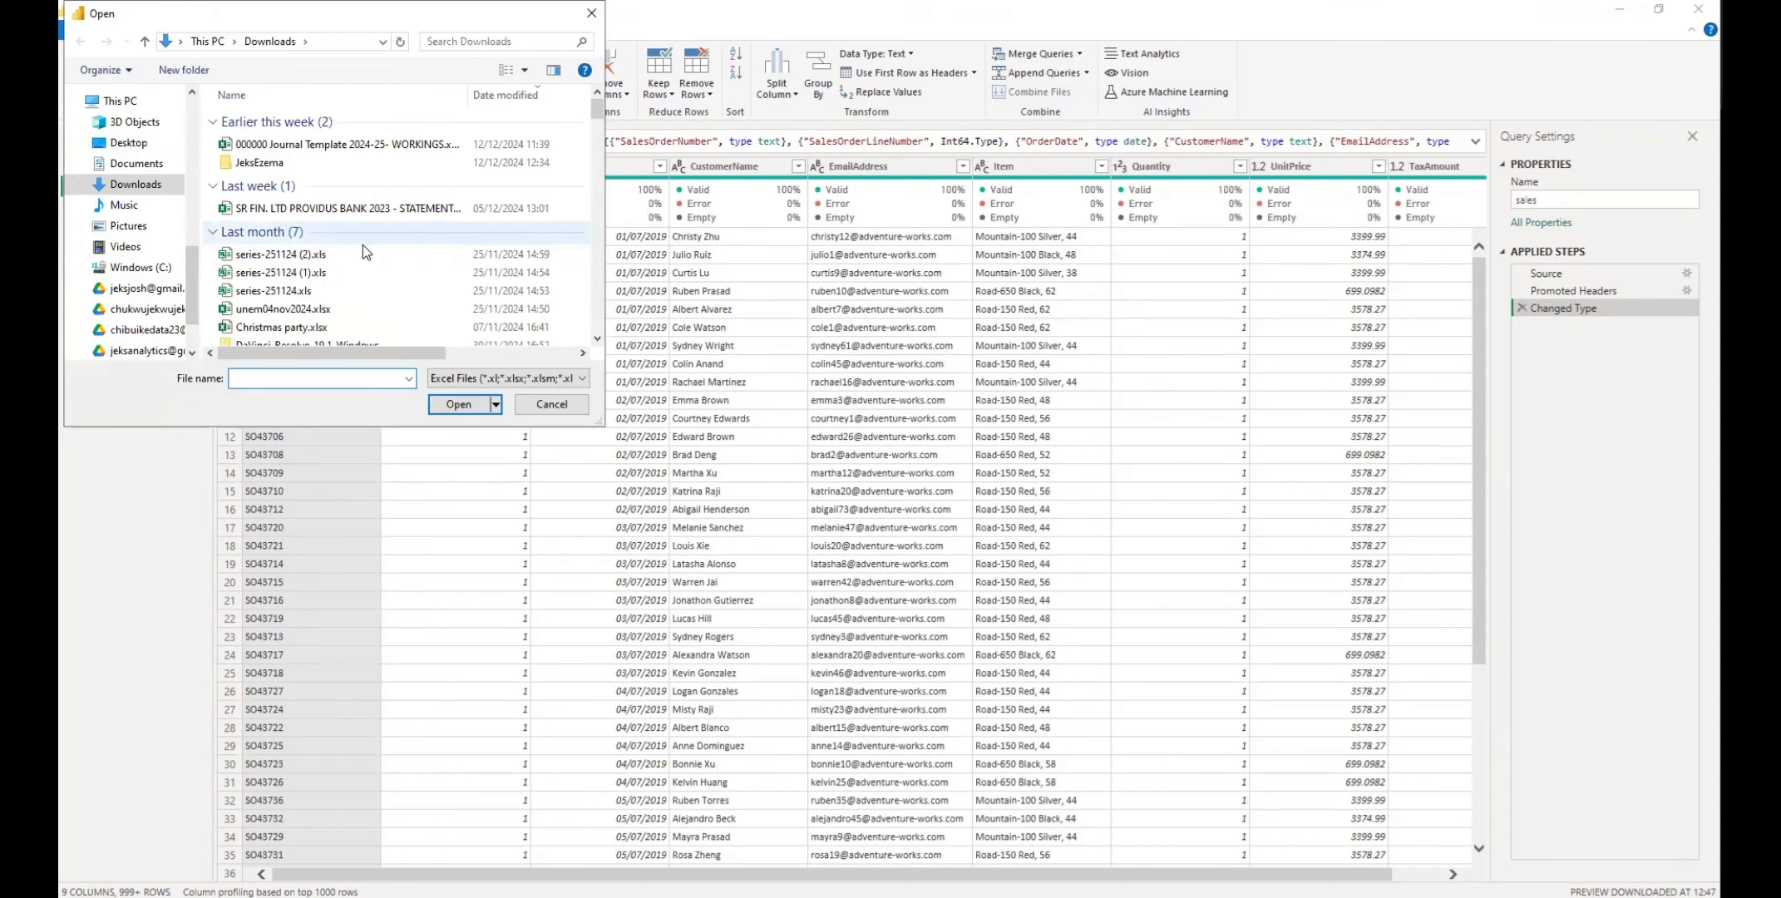
scroll(371, 269, "down", 1)
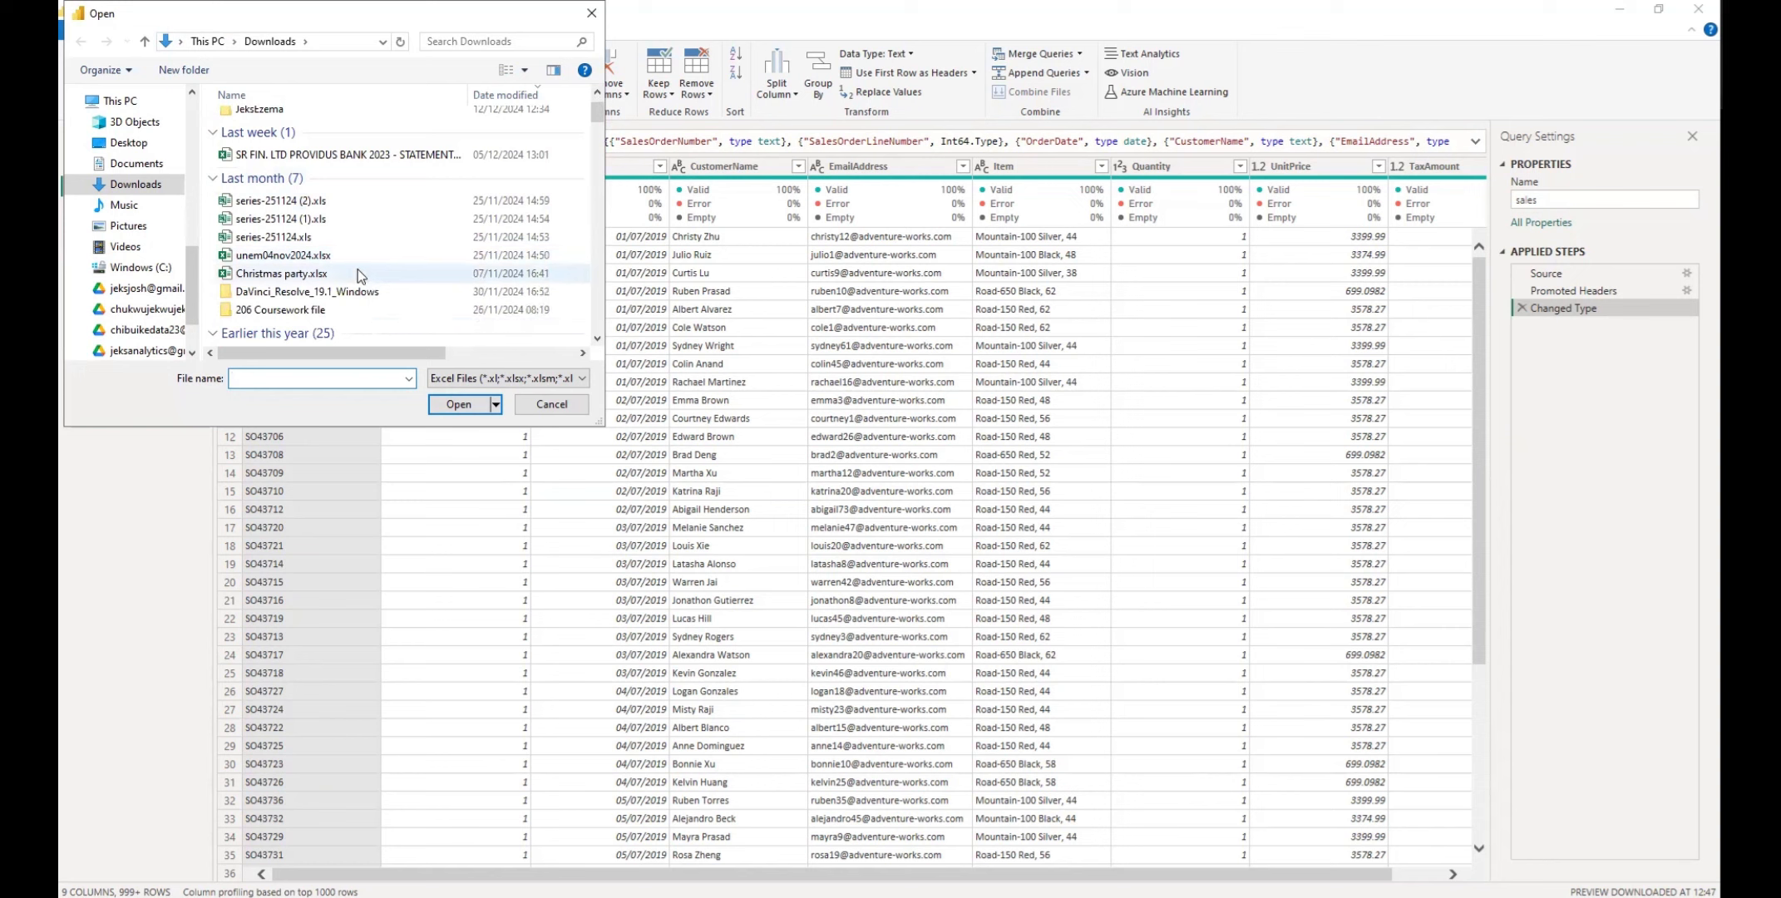
scroll(357, 271, "down", 2)
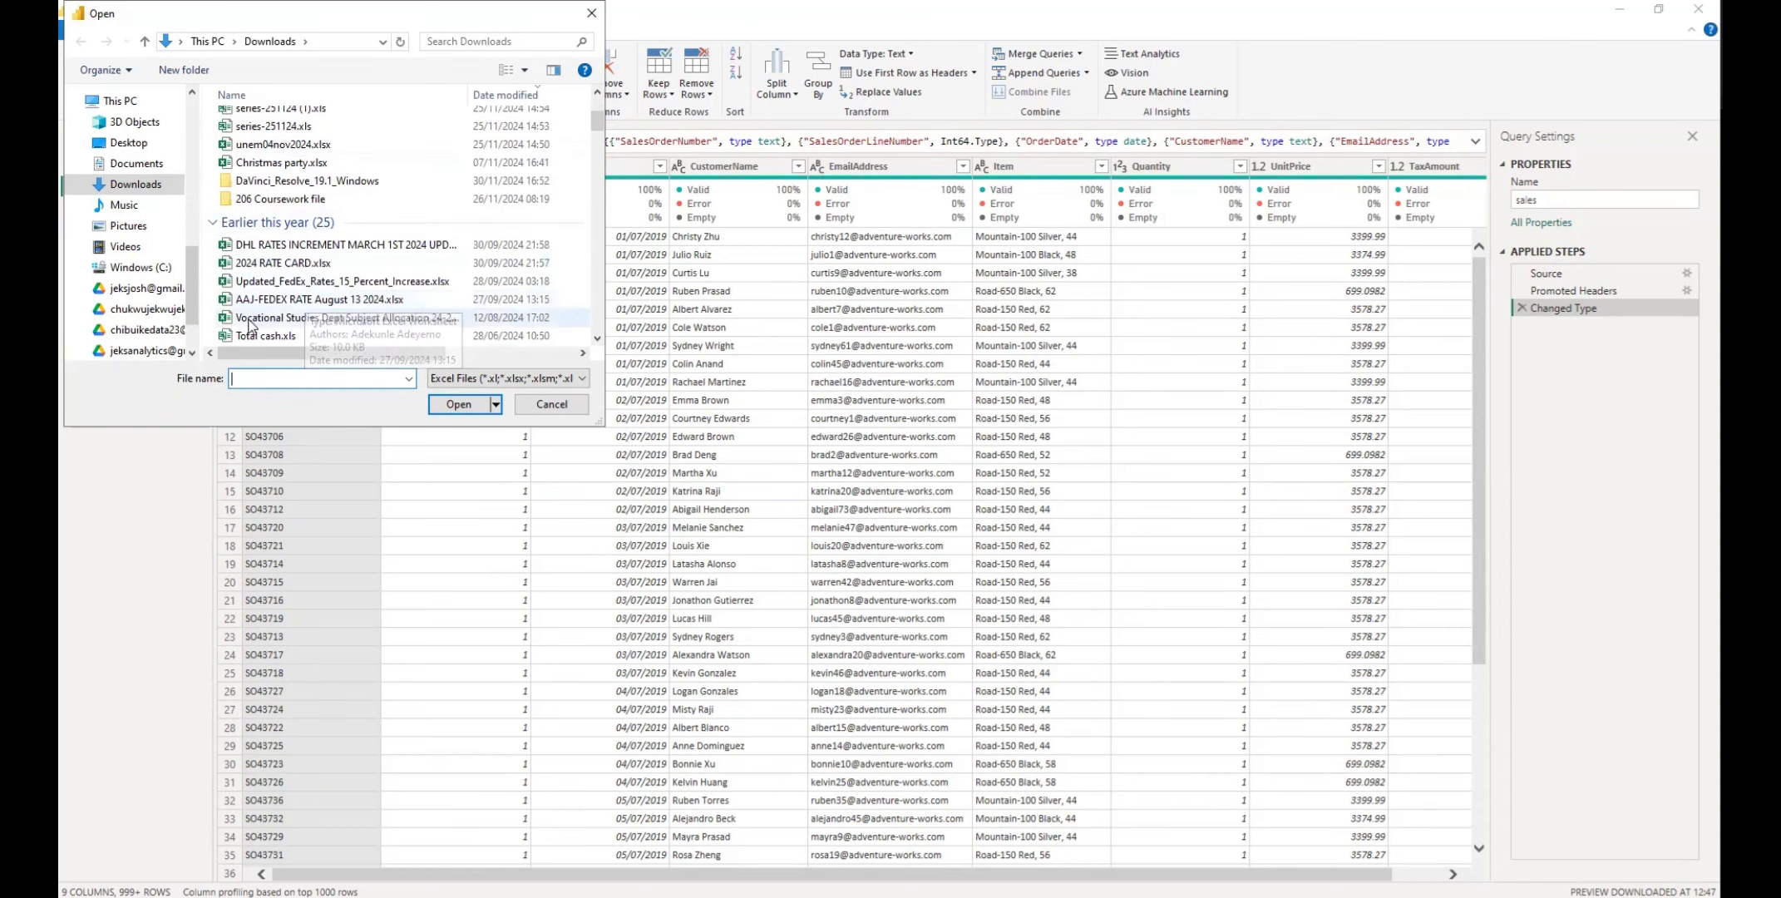
scroll(280, 287, "down", 2)
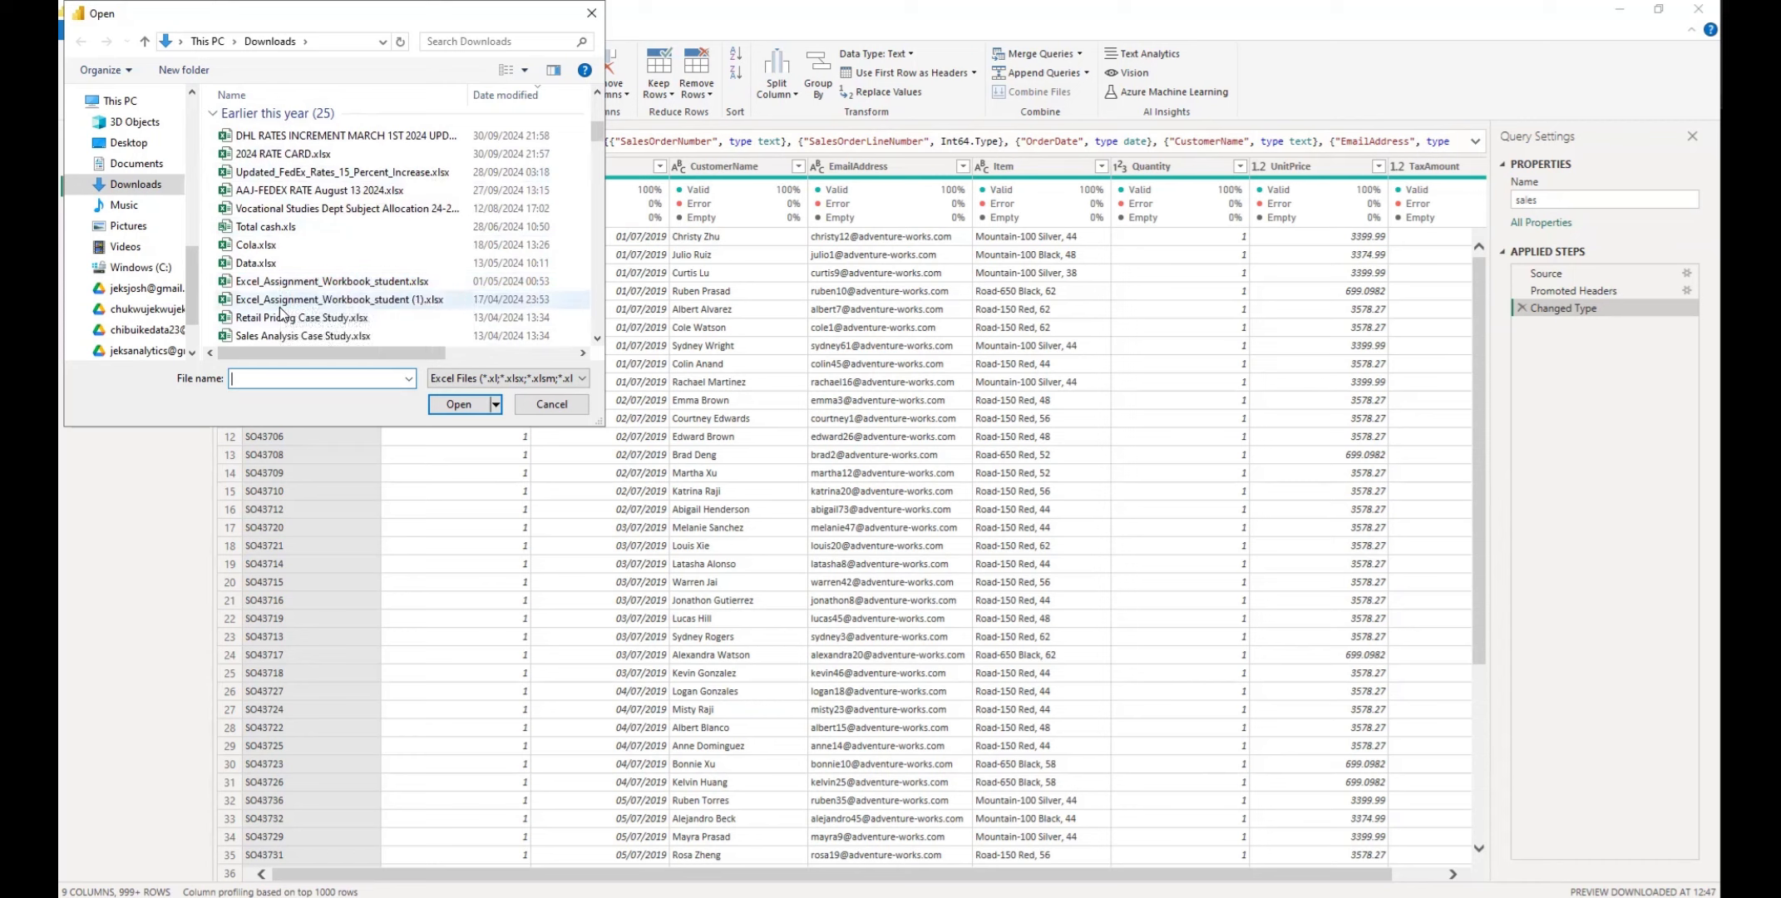
left_click(275, 252)
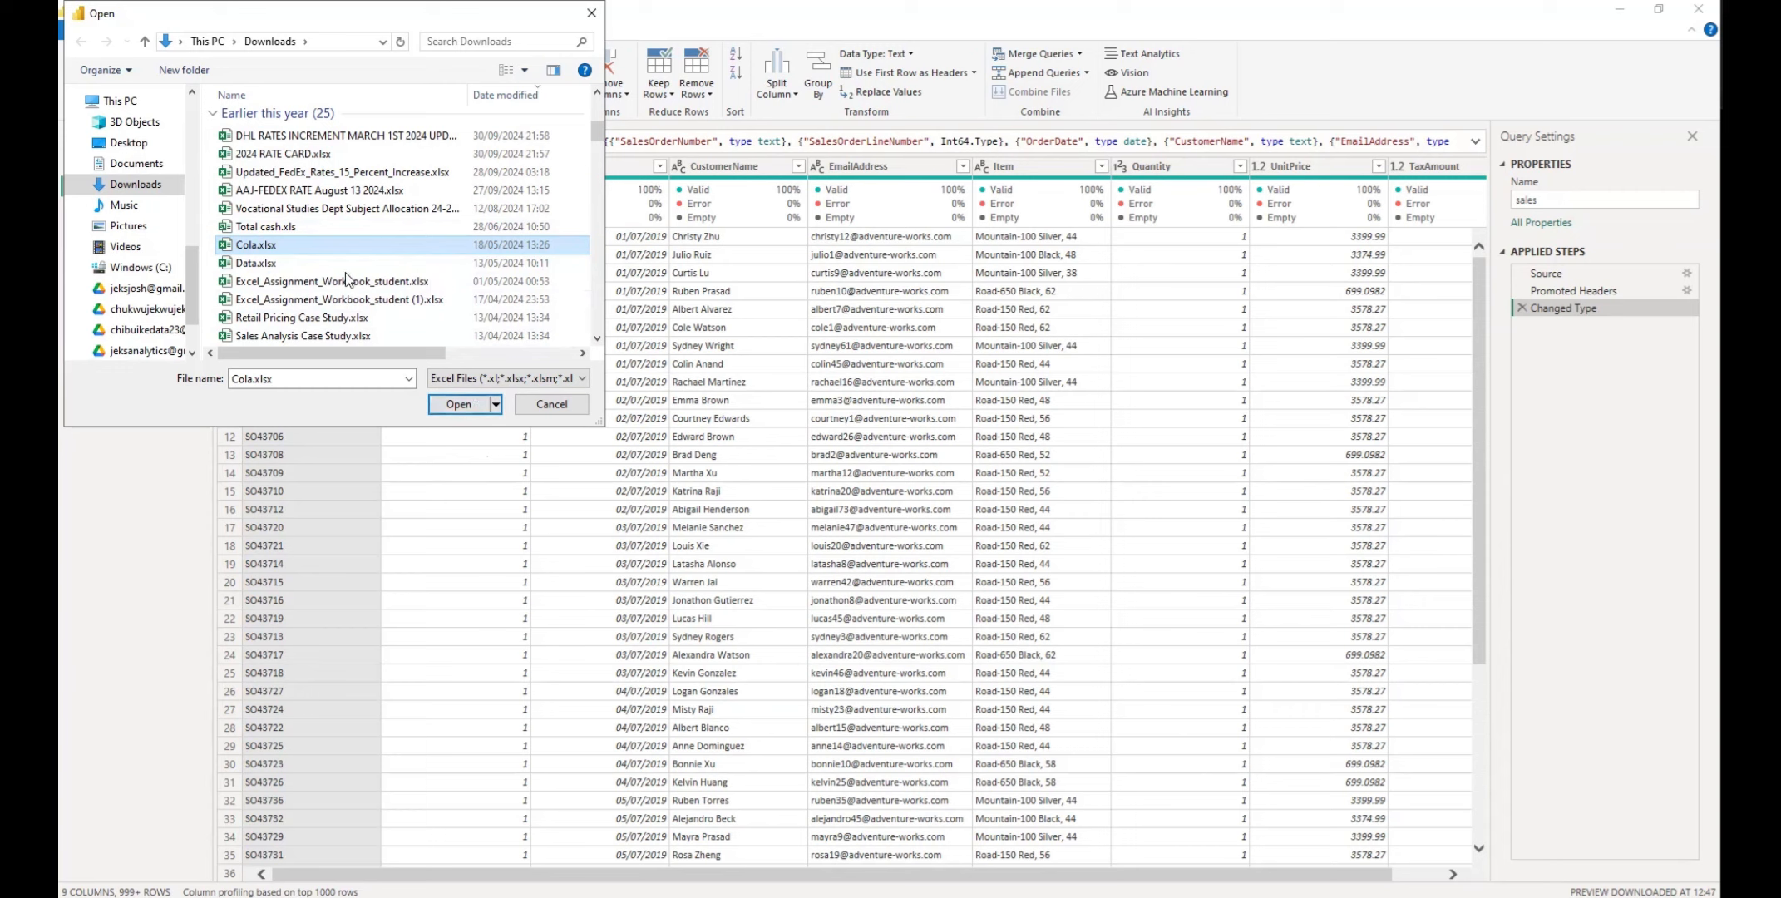
left_click(458, 404)
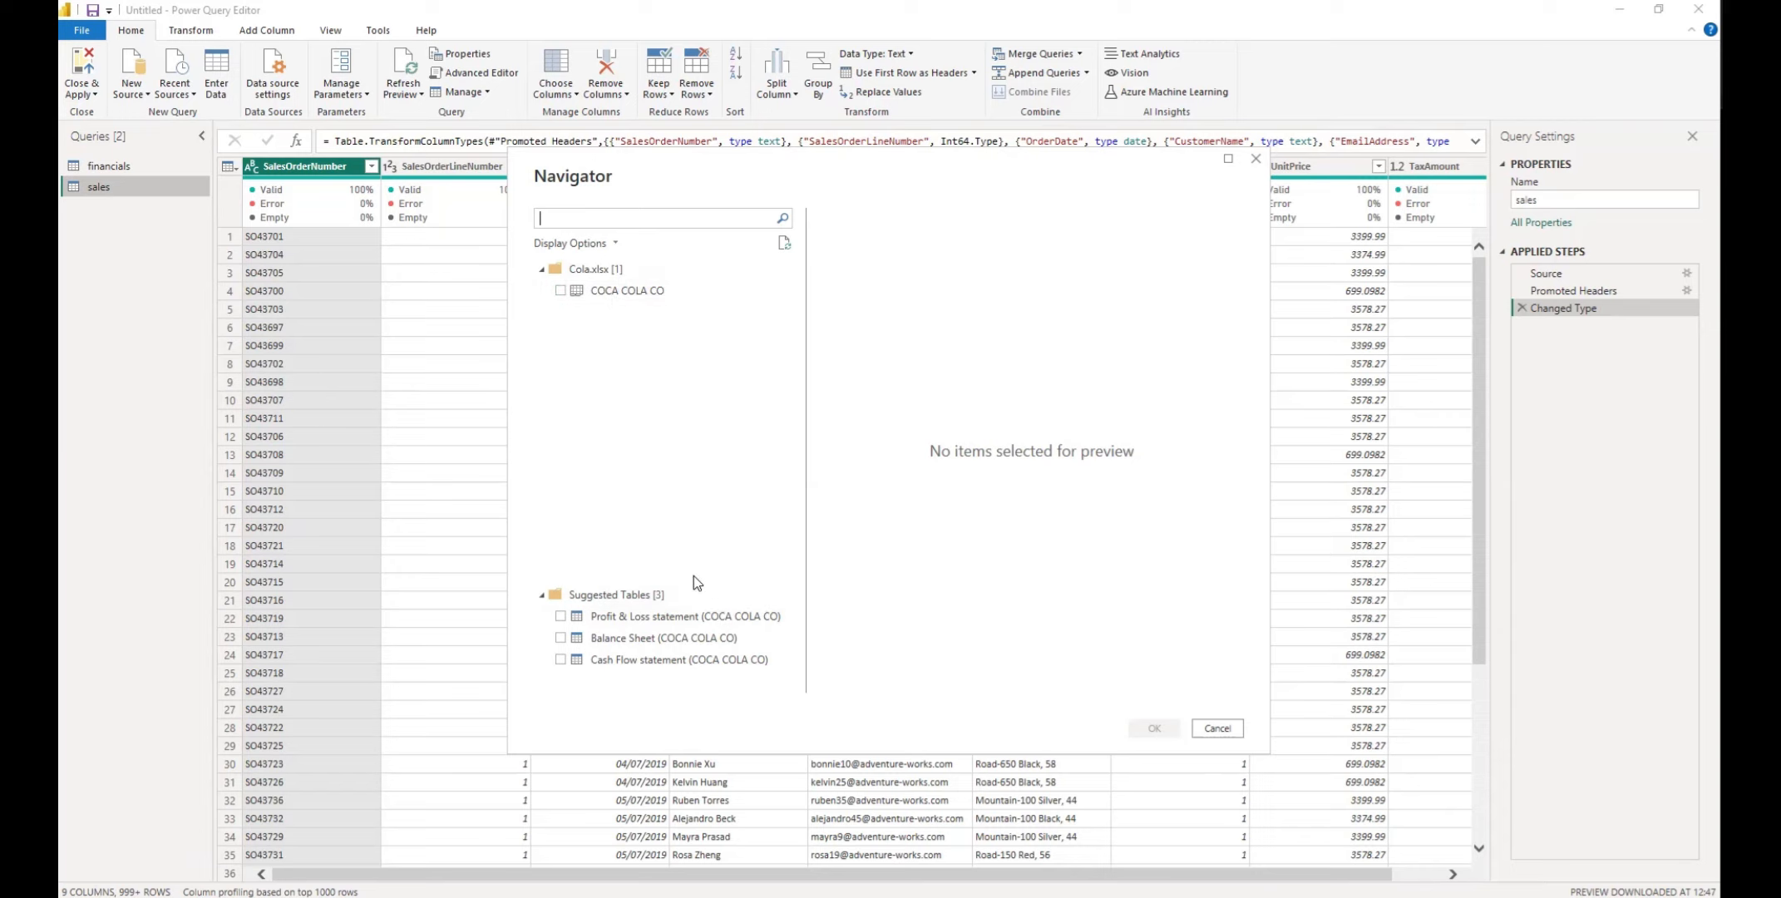
Select the suggested Profit & Loss statement, Balance Sheet and Cash Flow statement tables of COCA COLA CO, previewing each one
left_click(561, 617)
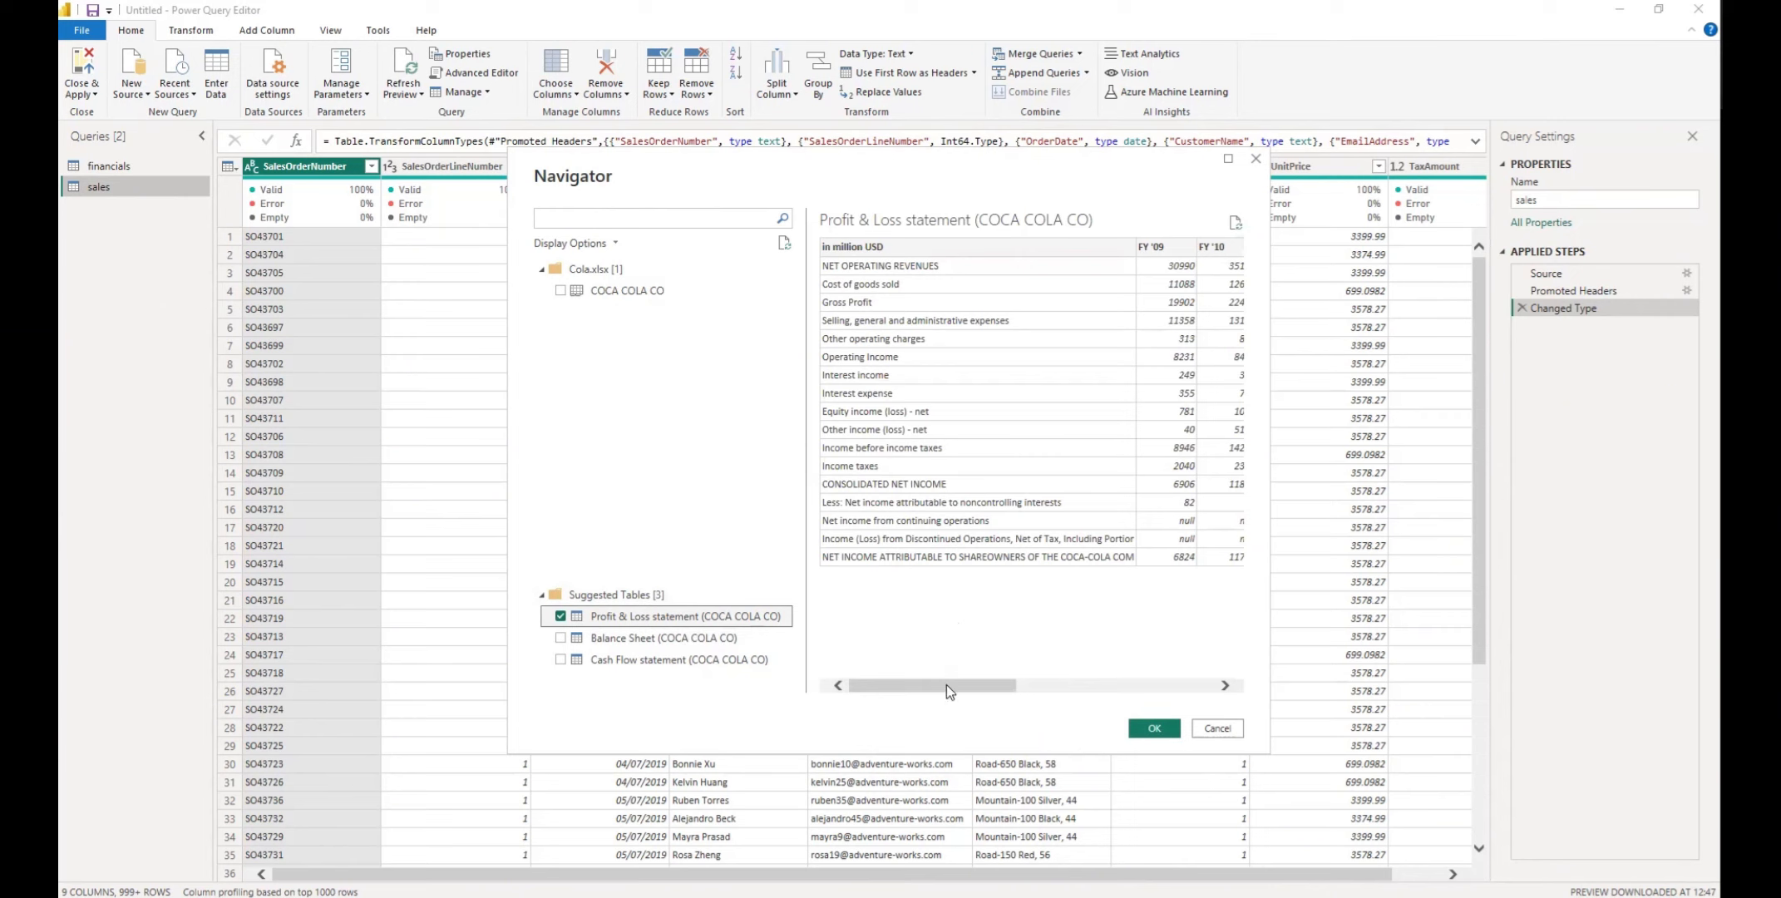
left_click_drag(946, 684, 909, 670)
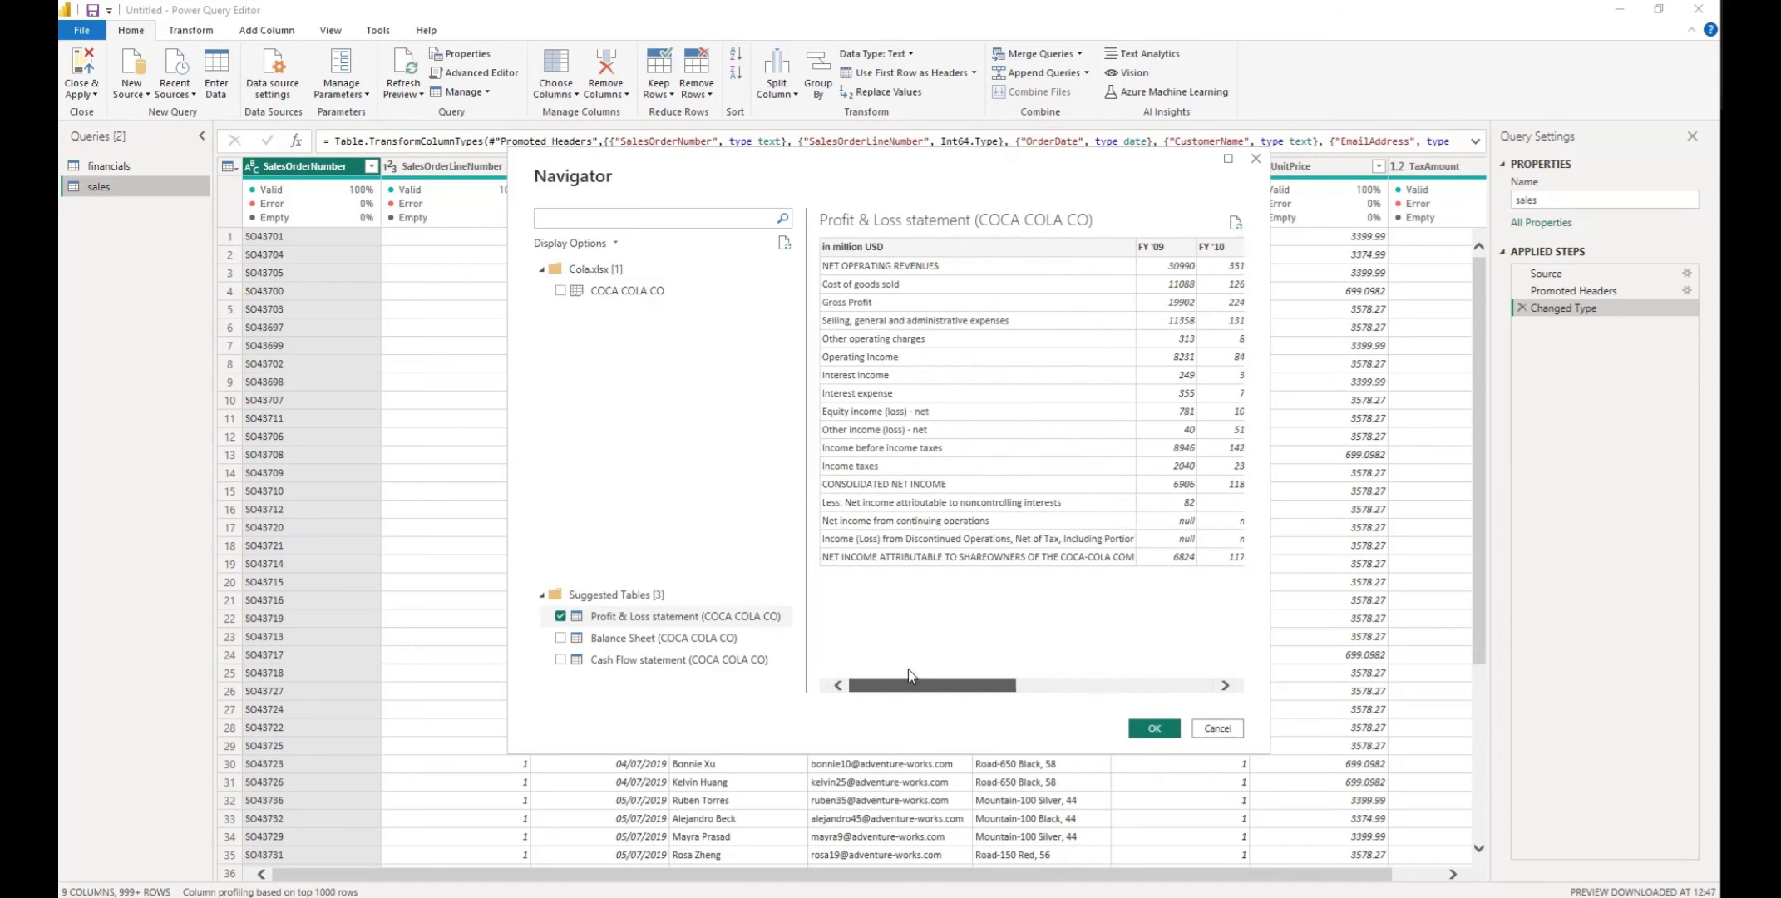
left_click(561, 639)
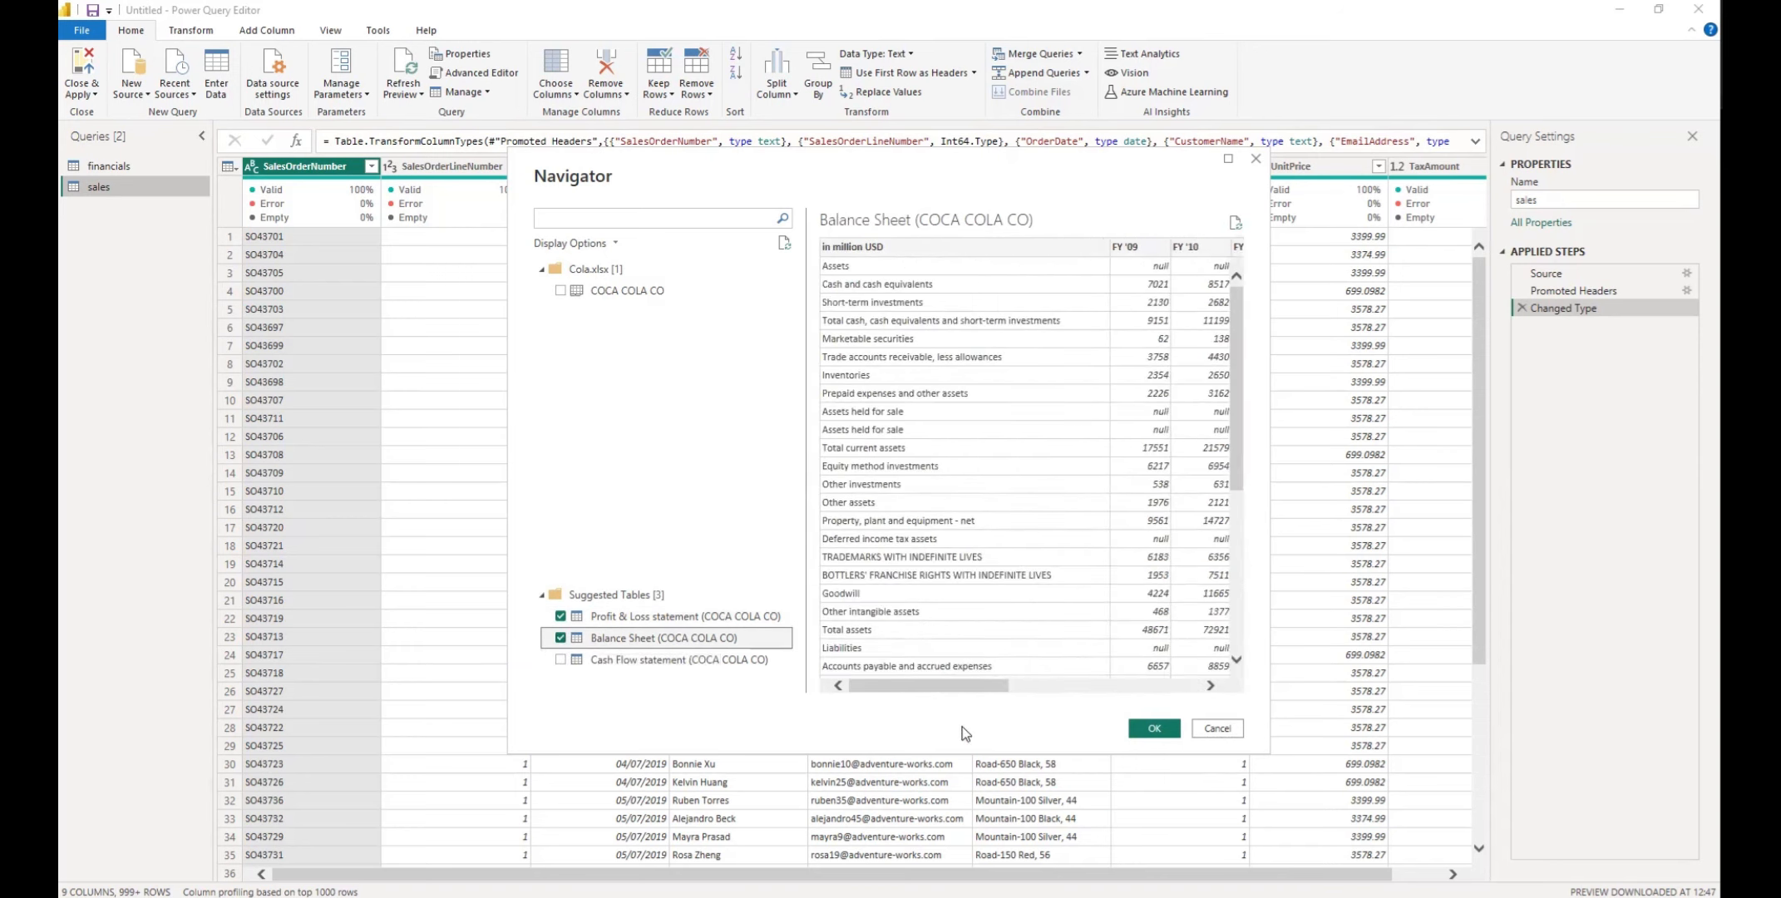
mouse_move(952, 688)
left_mouse_down()
mouse_move(1168, 685)
mouse_move(942, 677)
left_mouse_up()
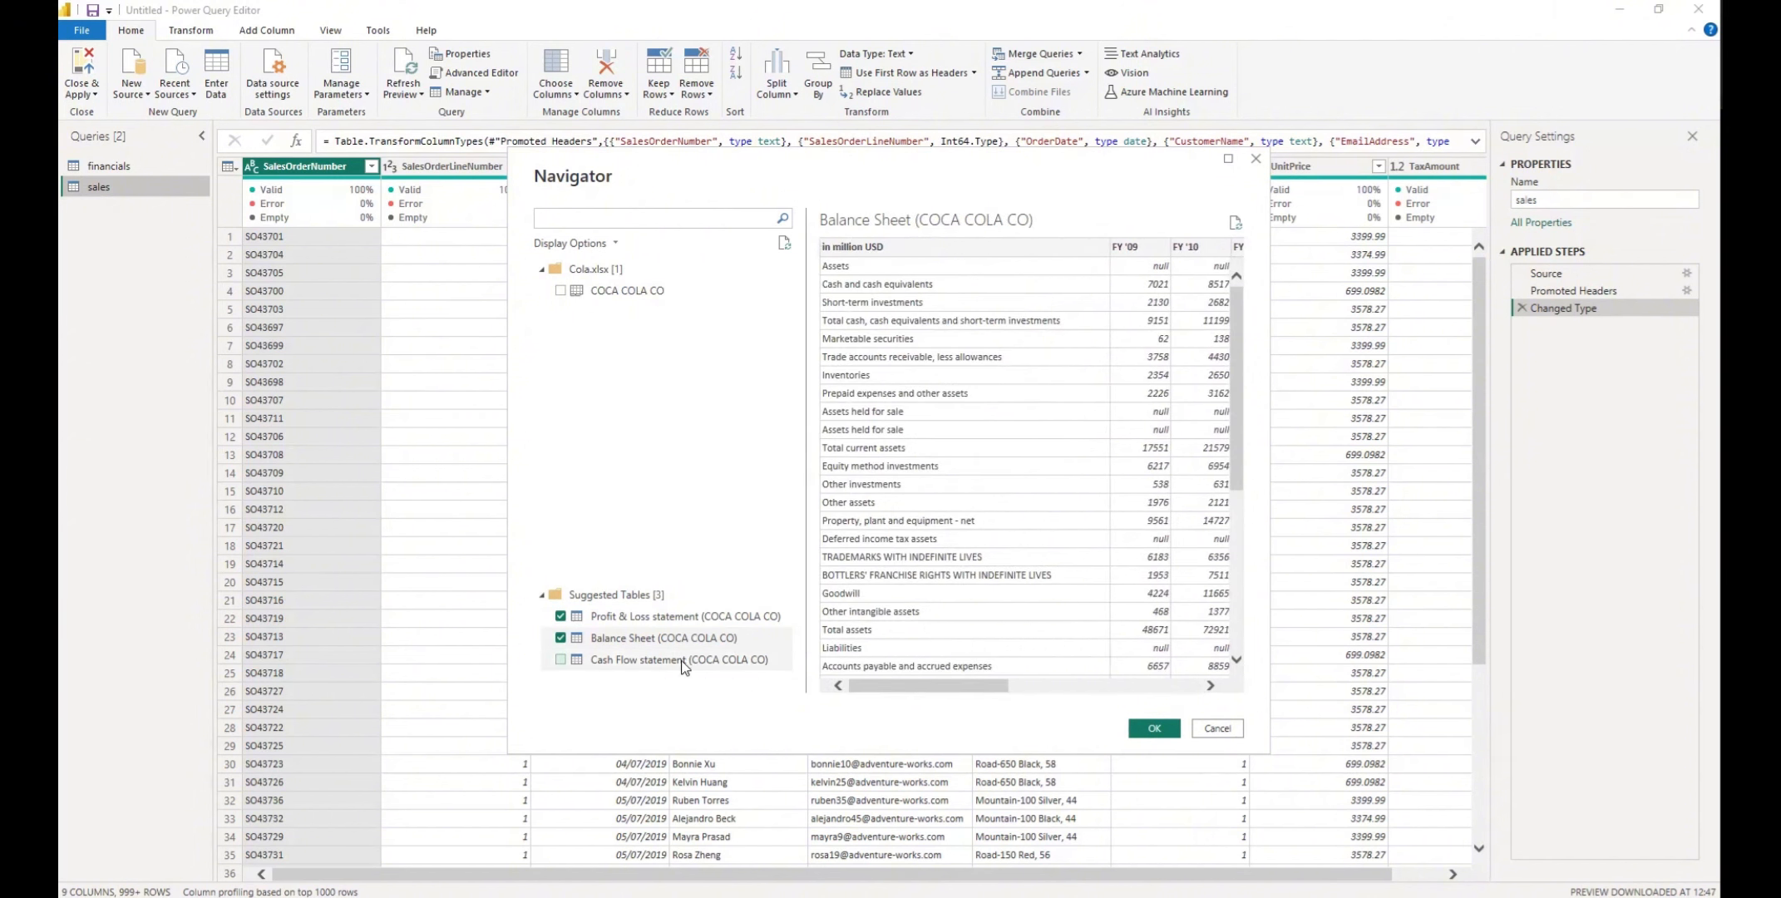
left_click(560, 660)
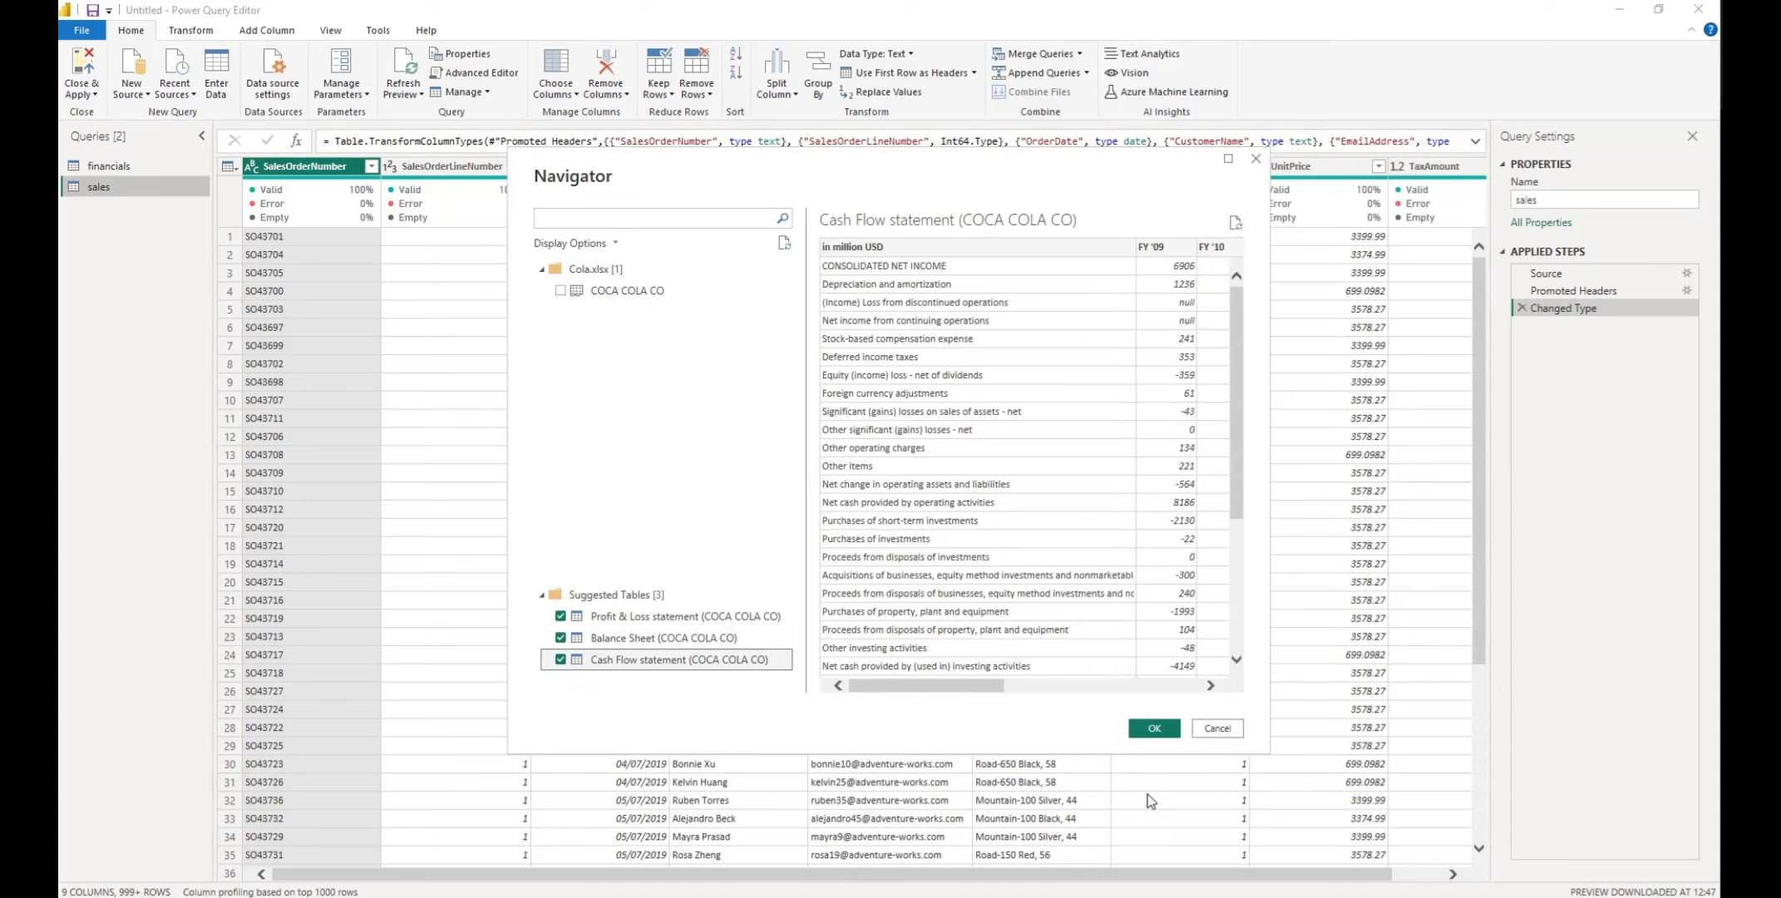
left_click_drag(942, 683, 883, 685)
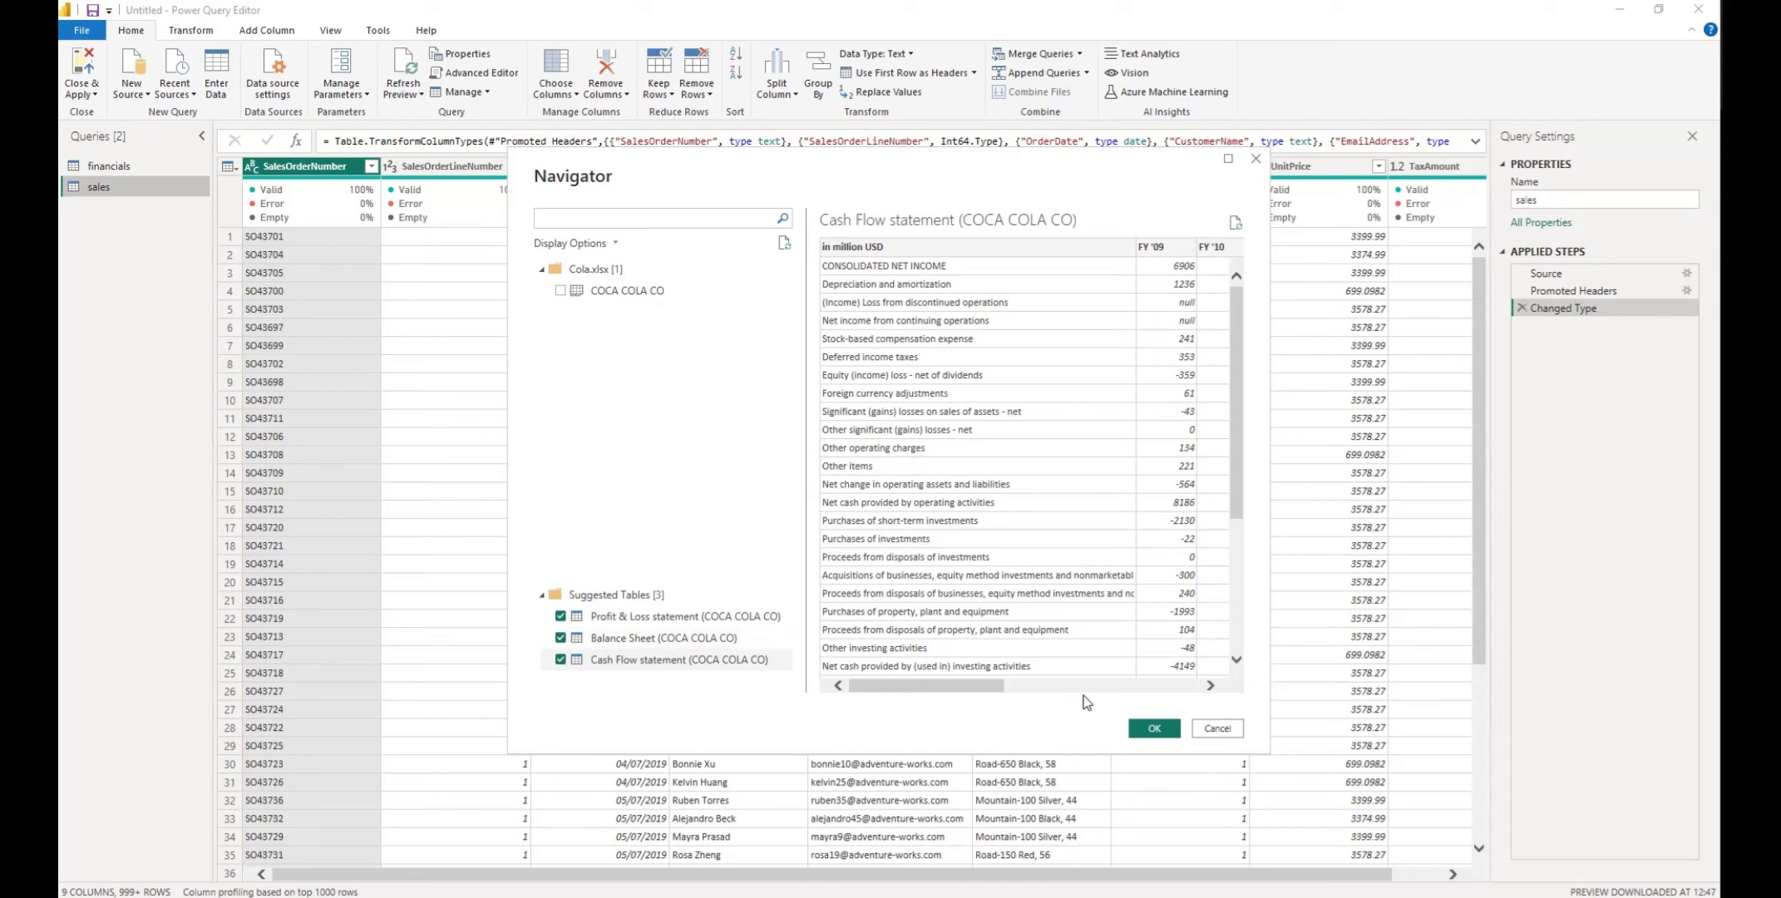
Import the three selected tables as queries, and view the Balance Sheet and Profit & Loss statement queries
left_click(1153, 728)
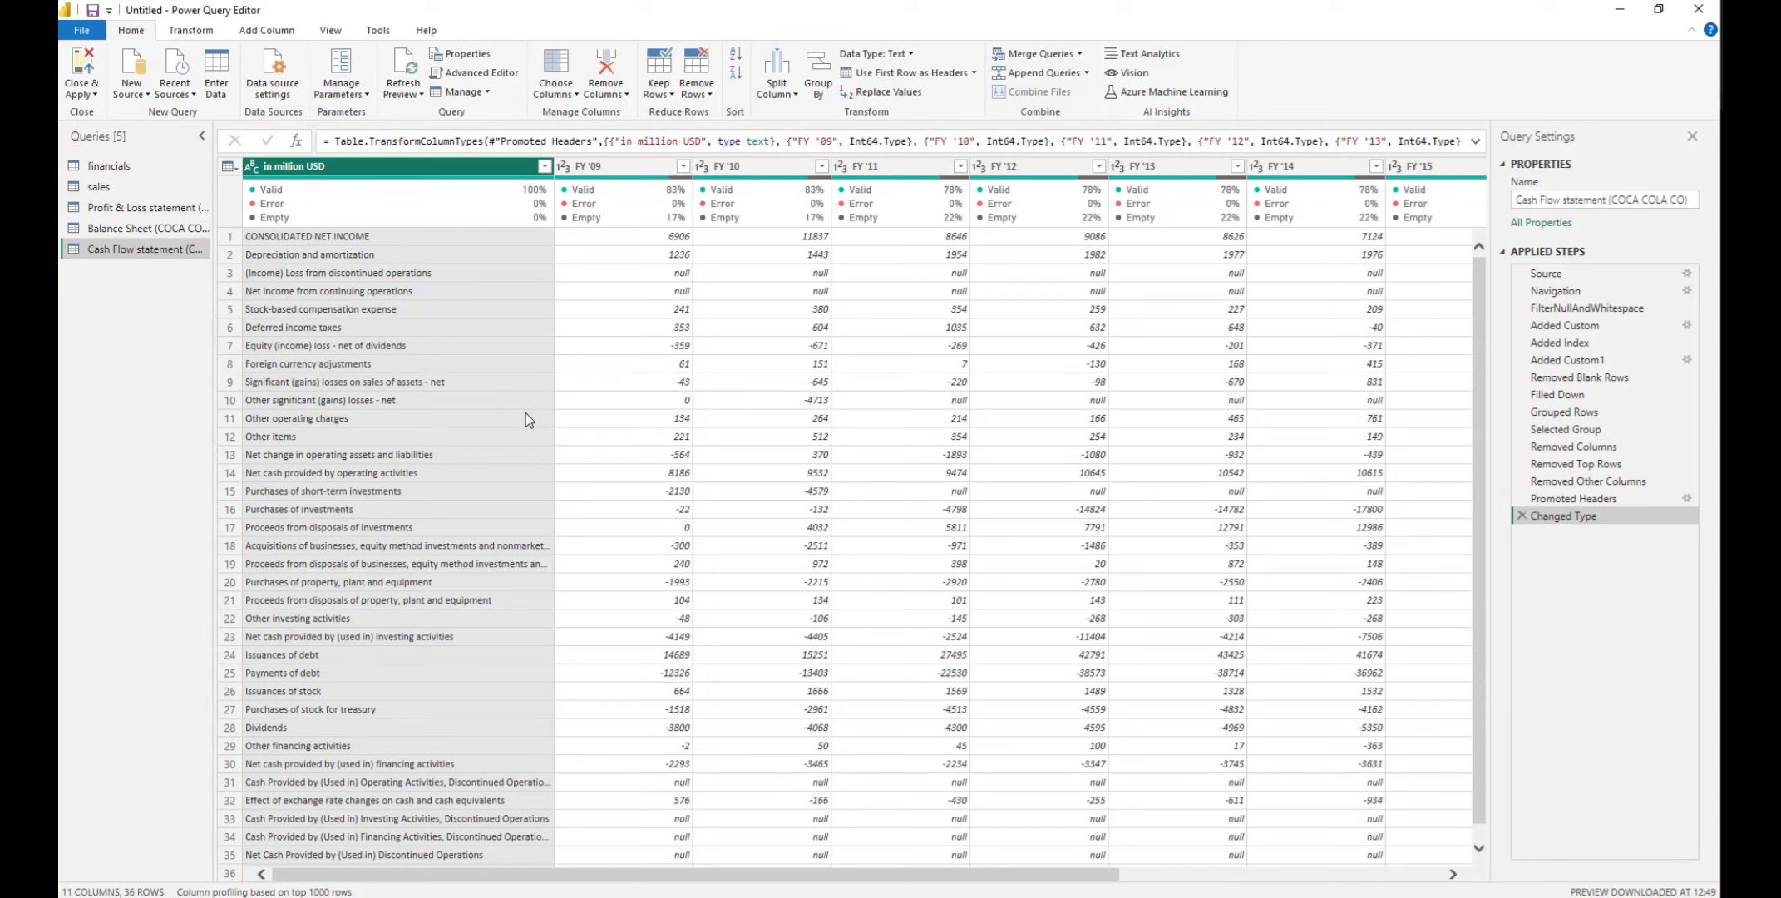
left_click(118, 231)
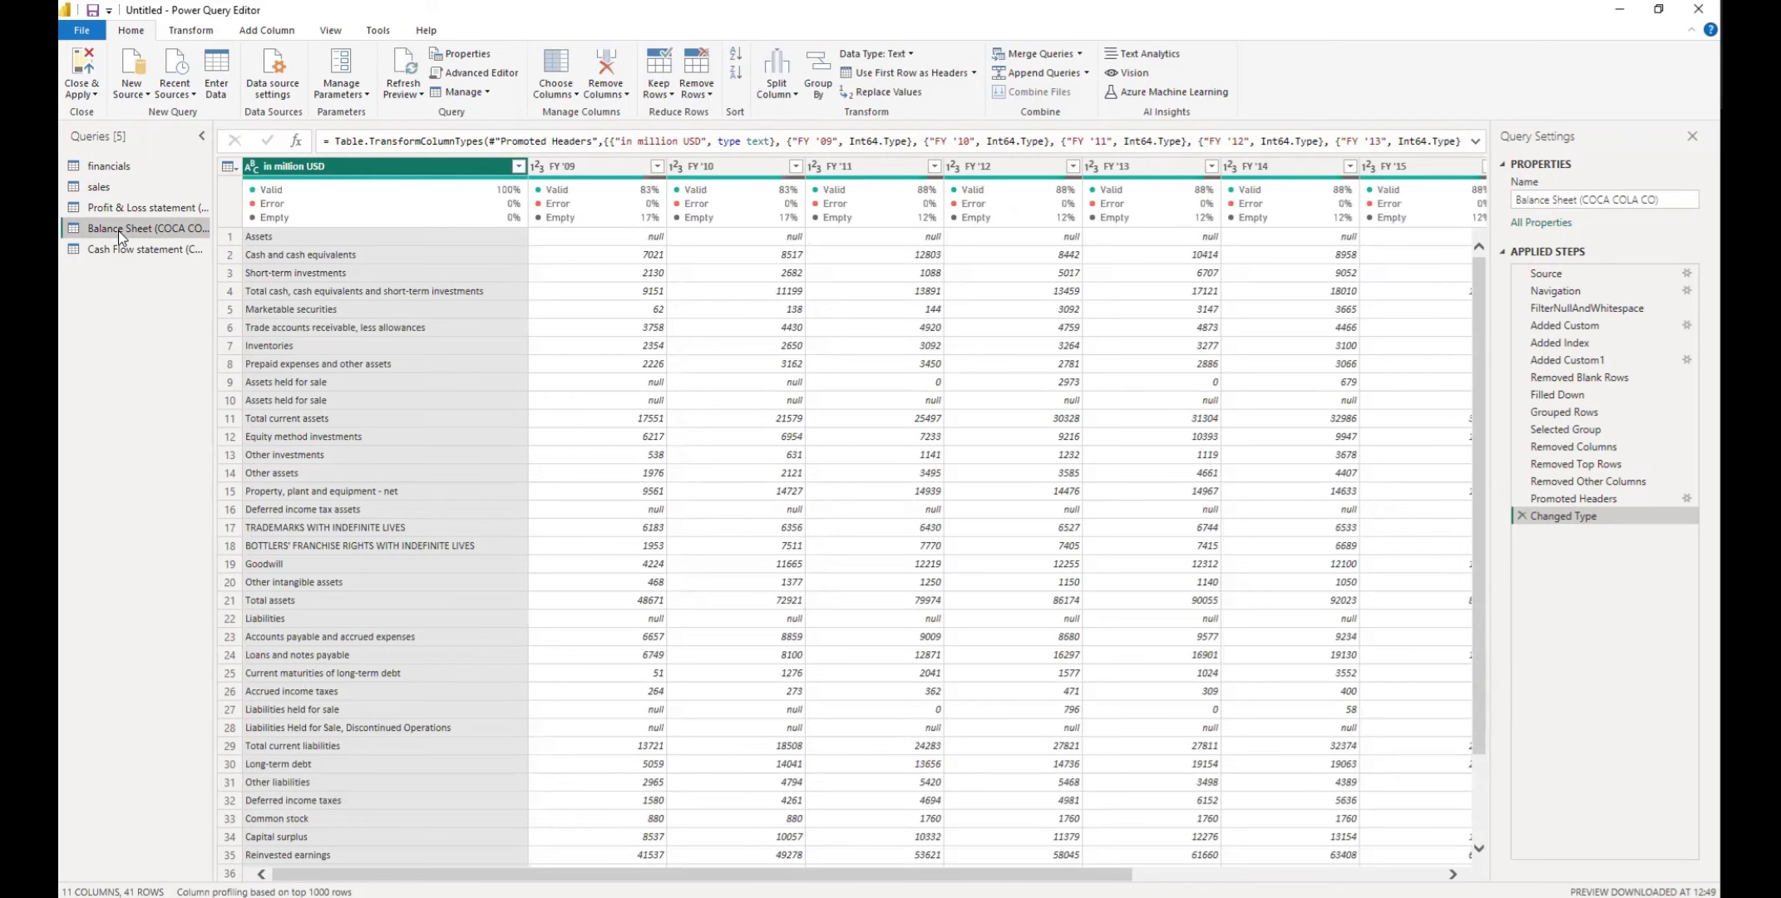
left_click(117, 204)
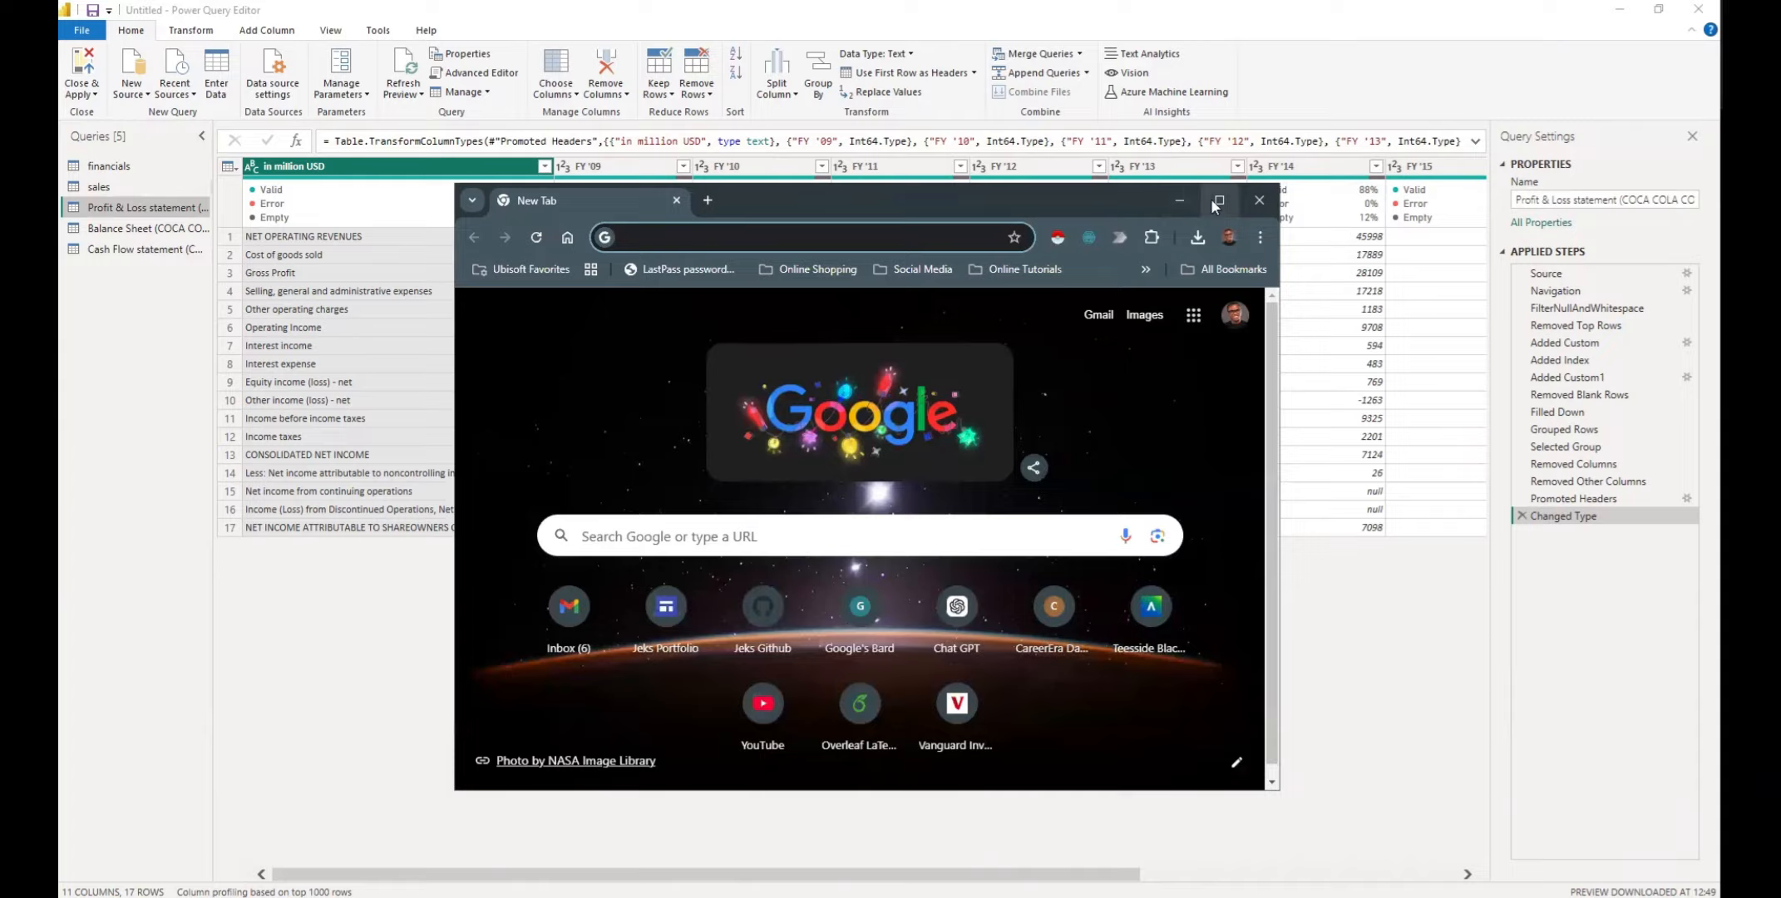
Switch to Chrome and search Google for "world population 2024"
left_click(1215, 201)
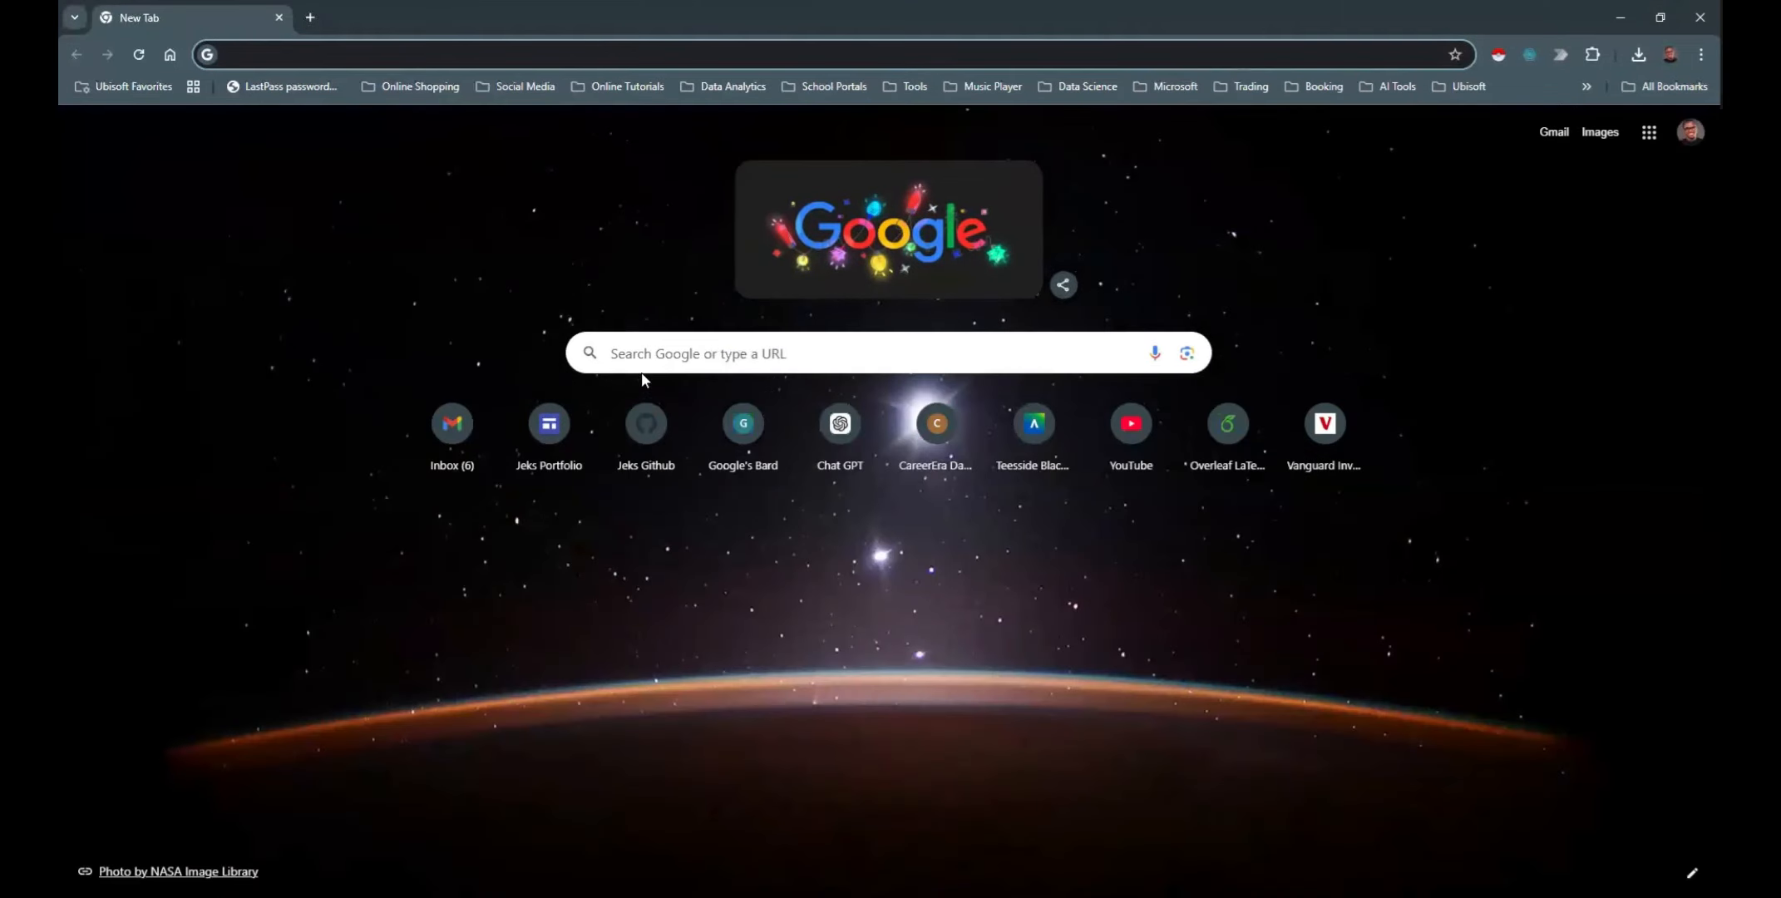
left_click(678, 357)
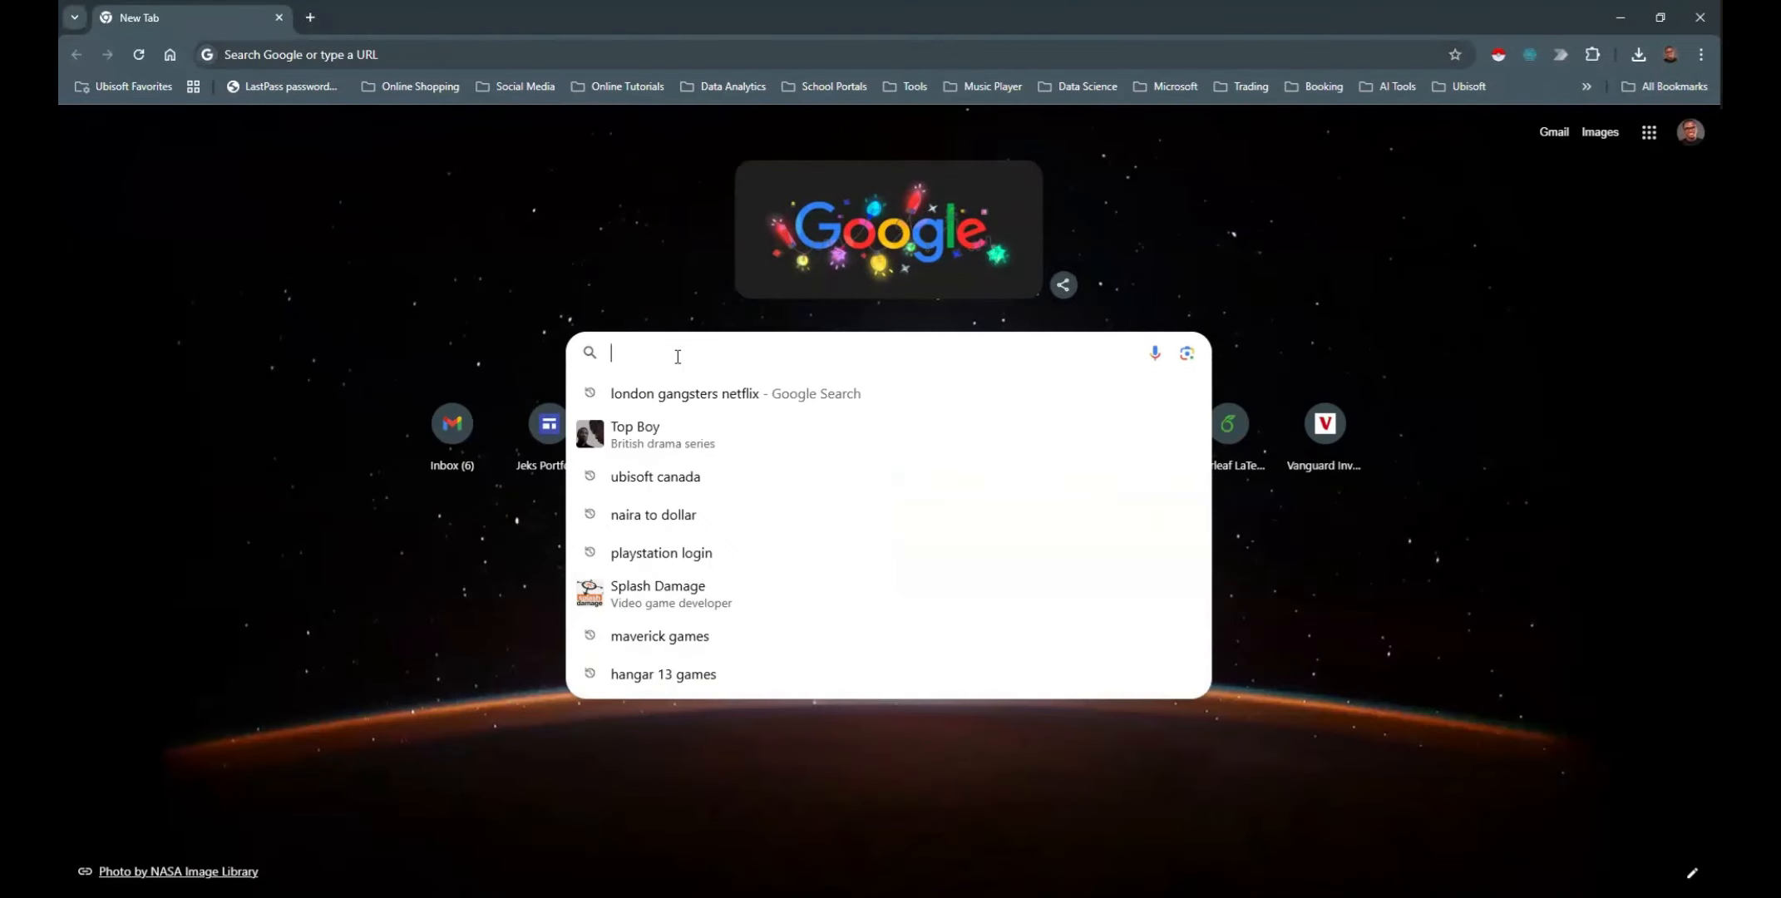
type("world")
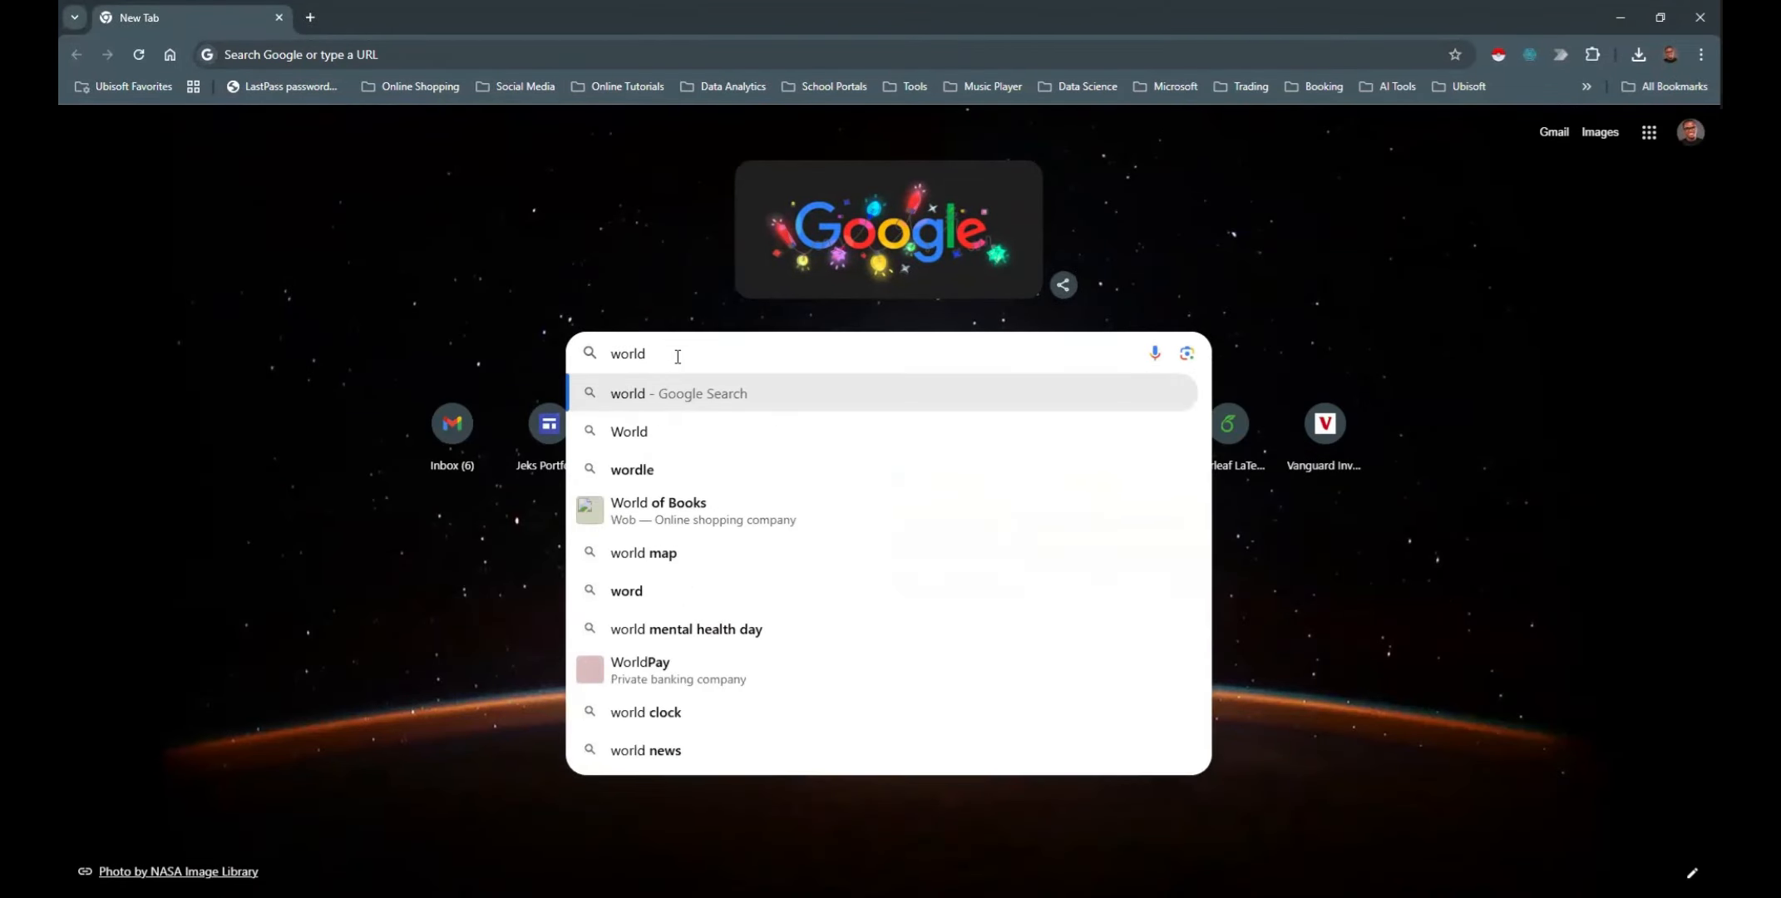
type(" pu")
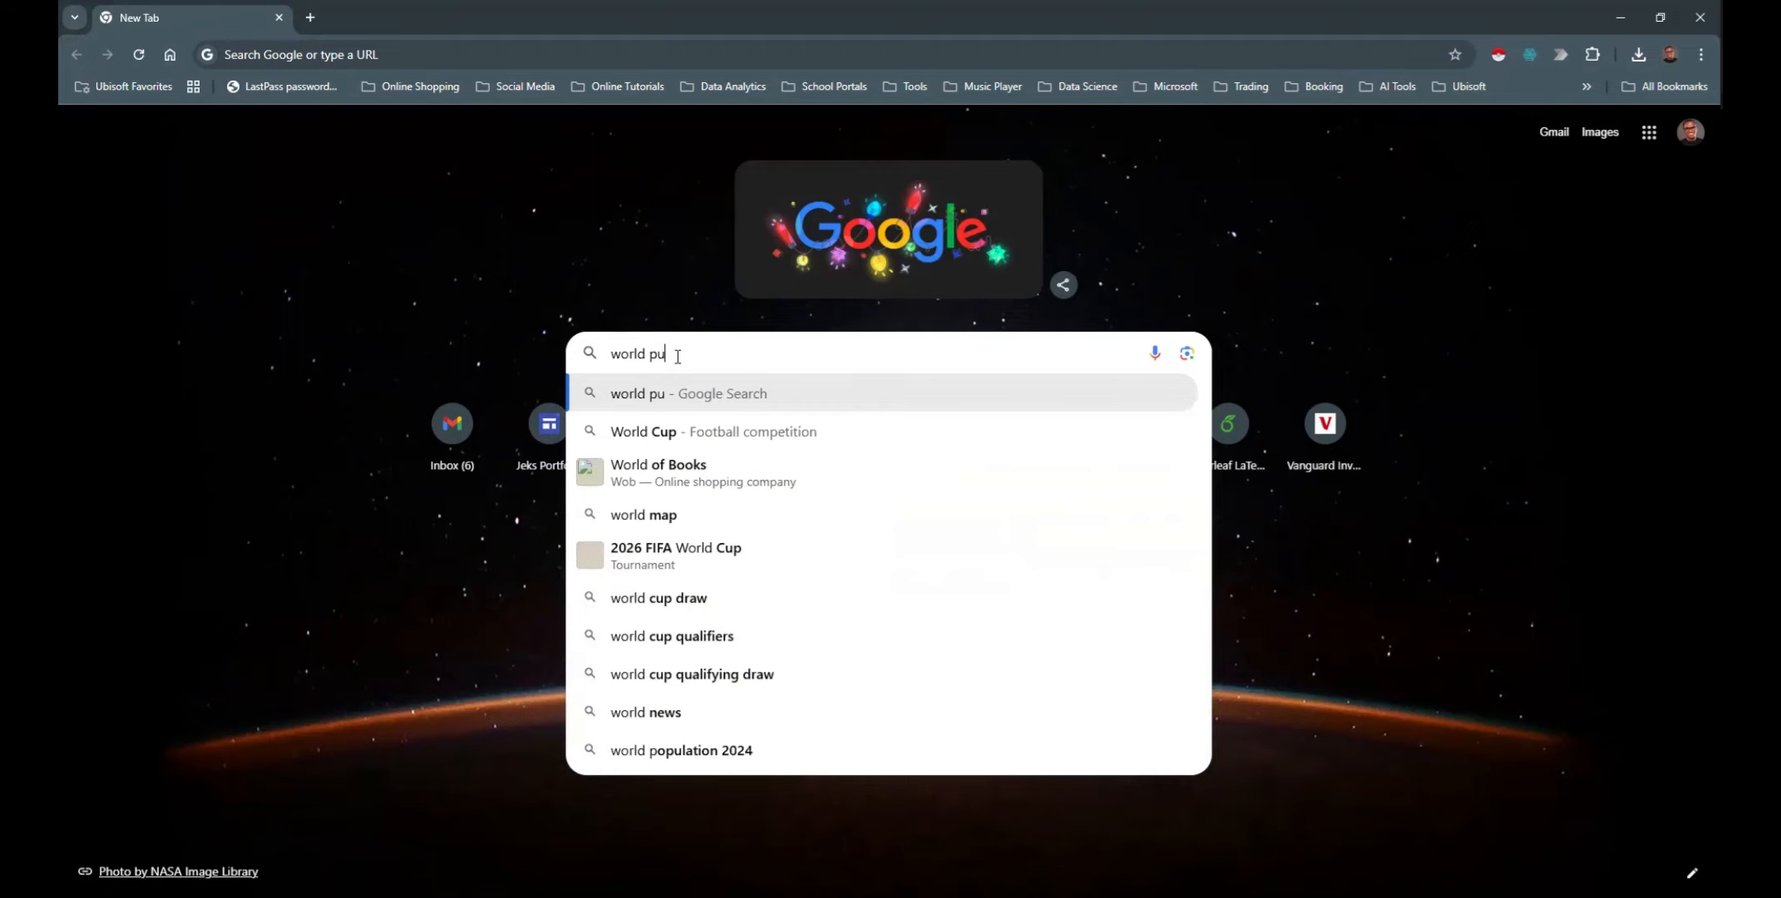
key("BackSpace")
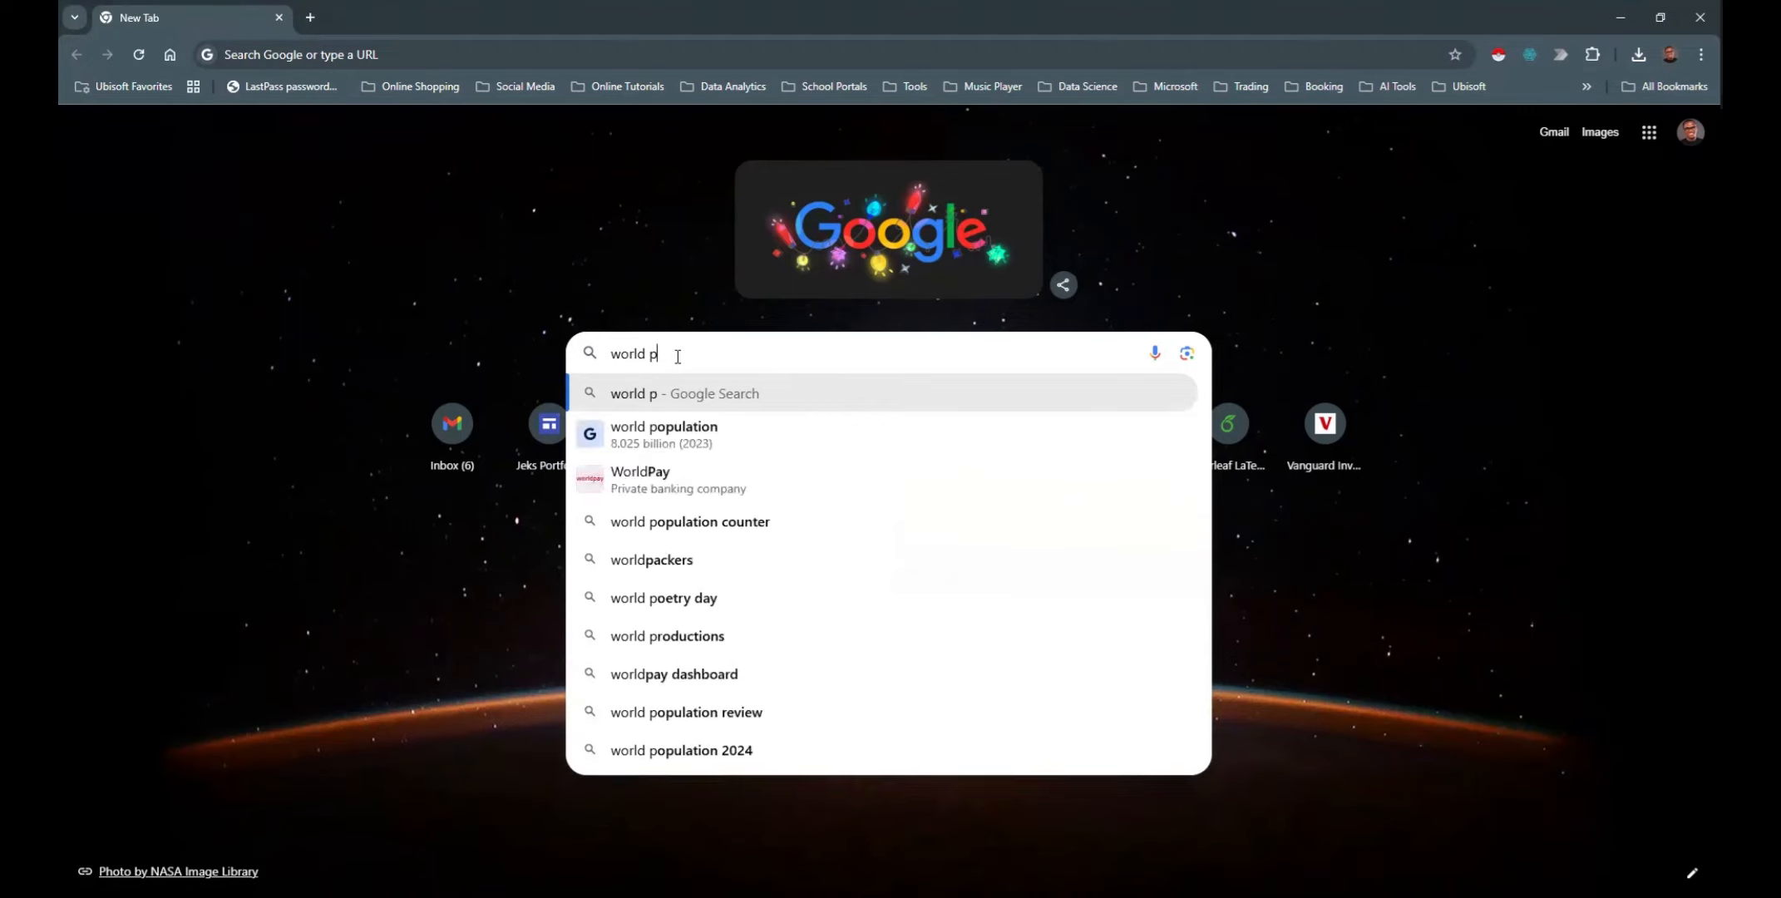
type("op")
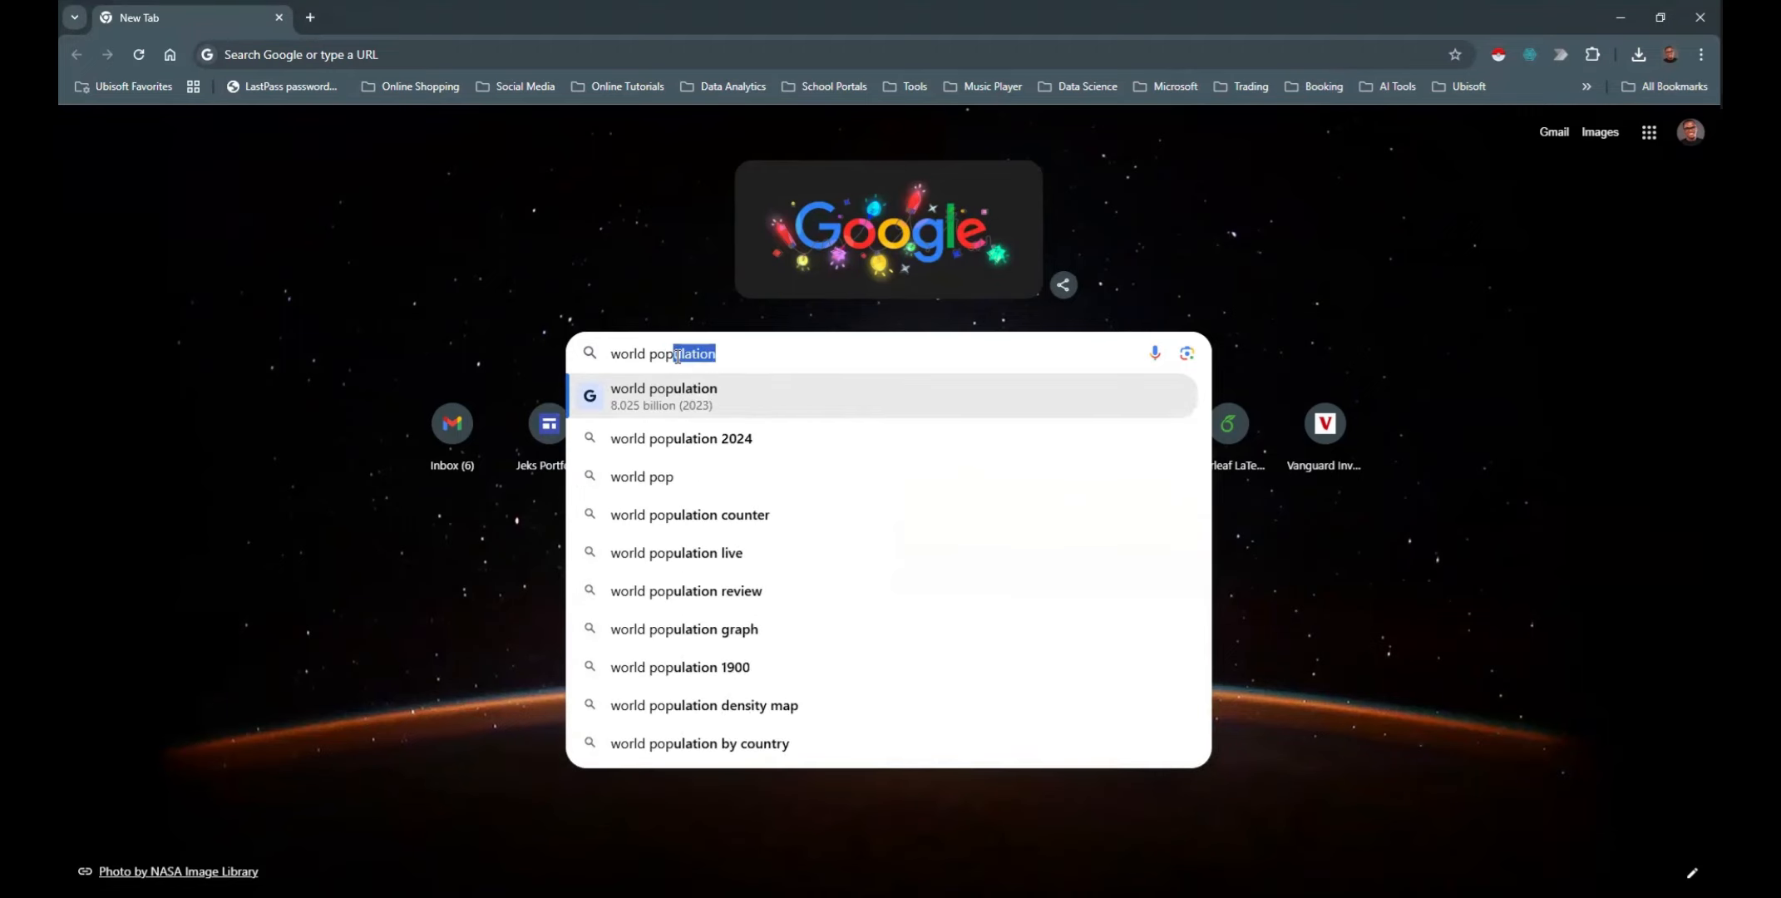
left_click(775, 435)
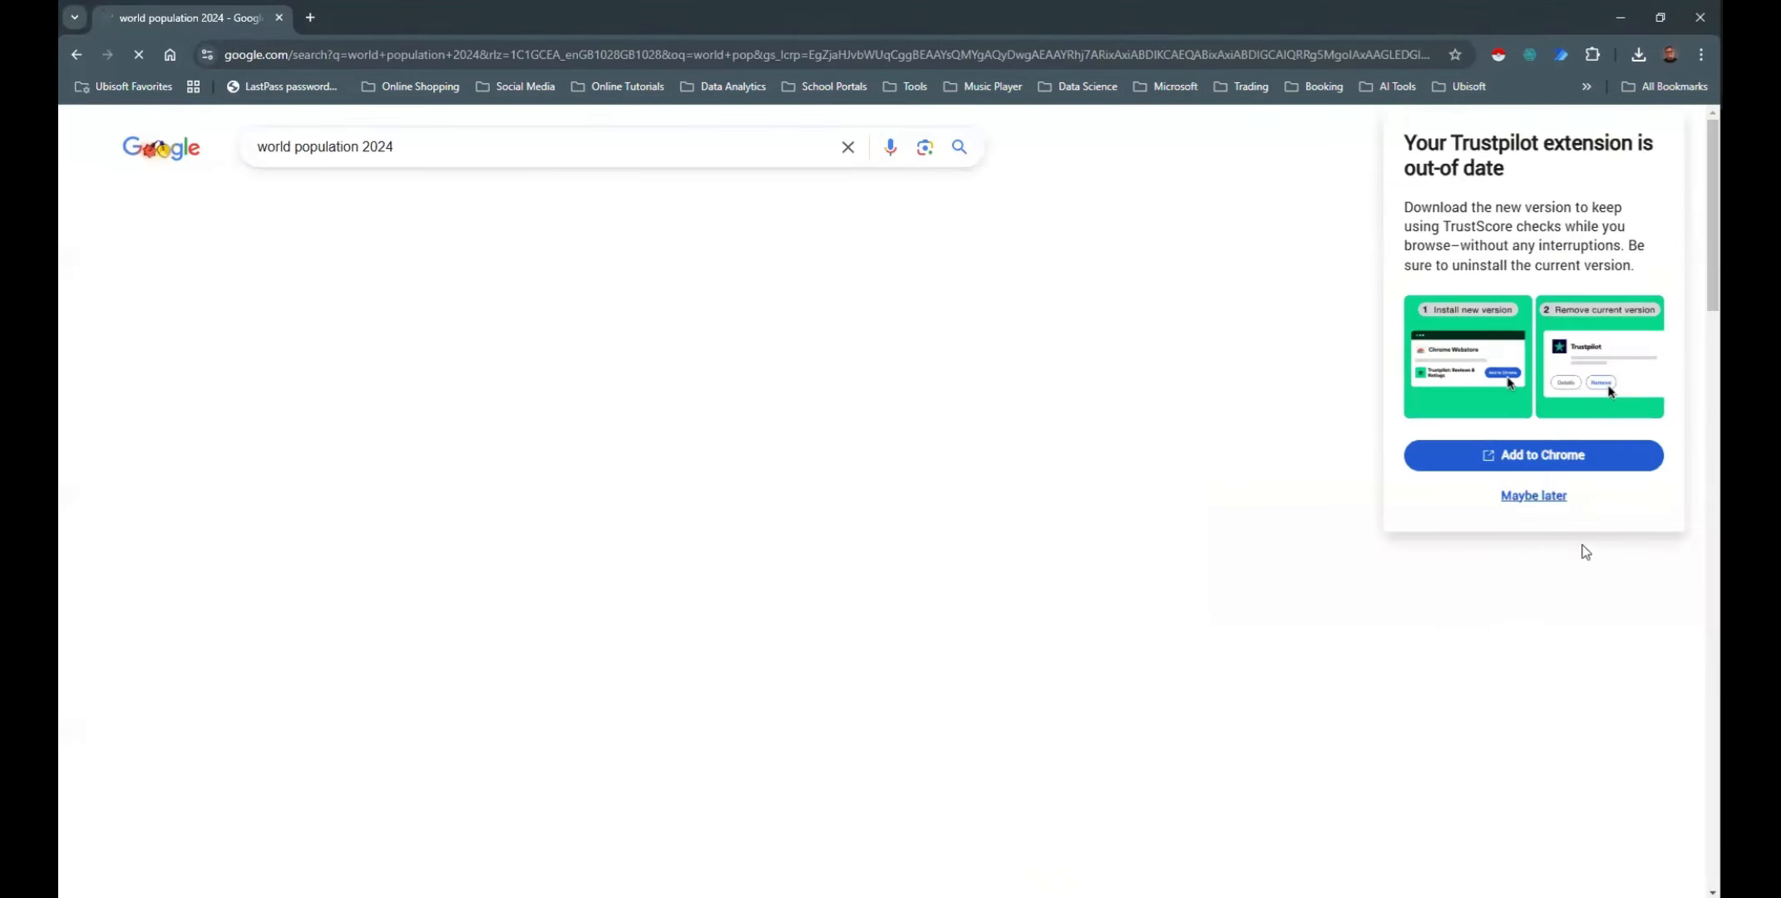
Dismiss the Trustpilot extension notice and open Worldometer's World Population Clock page from the search results
left_click(1534, 497)
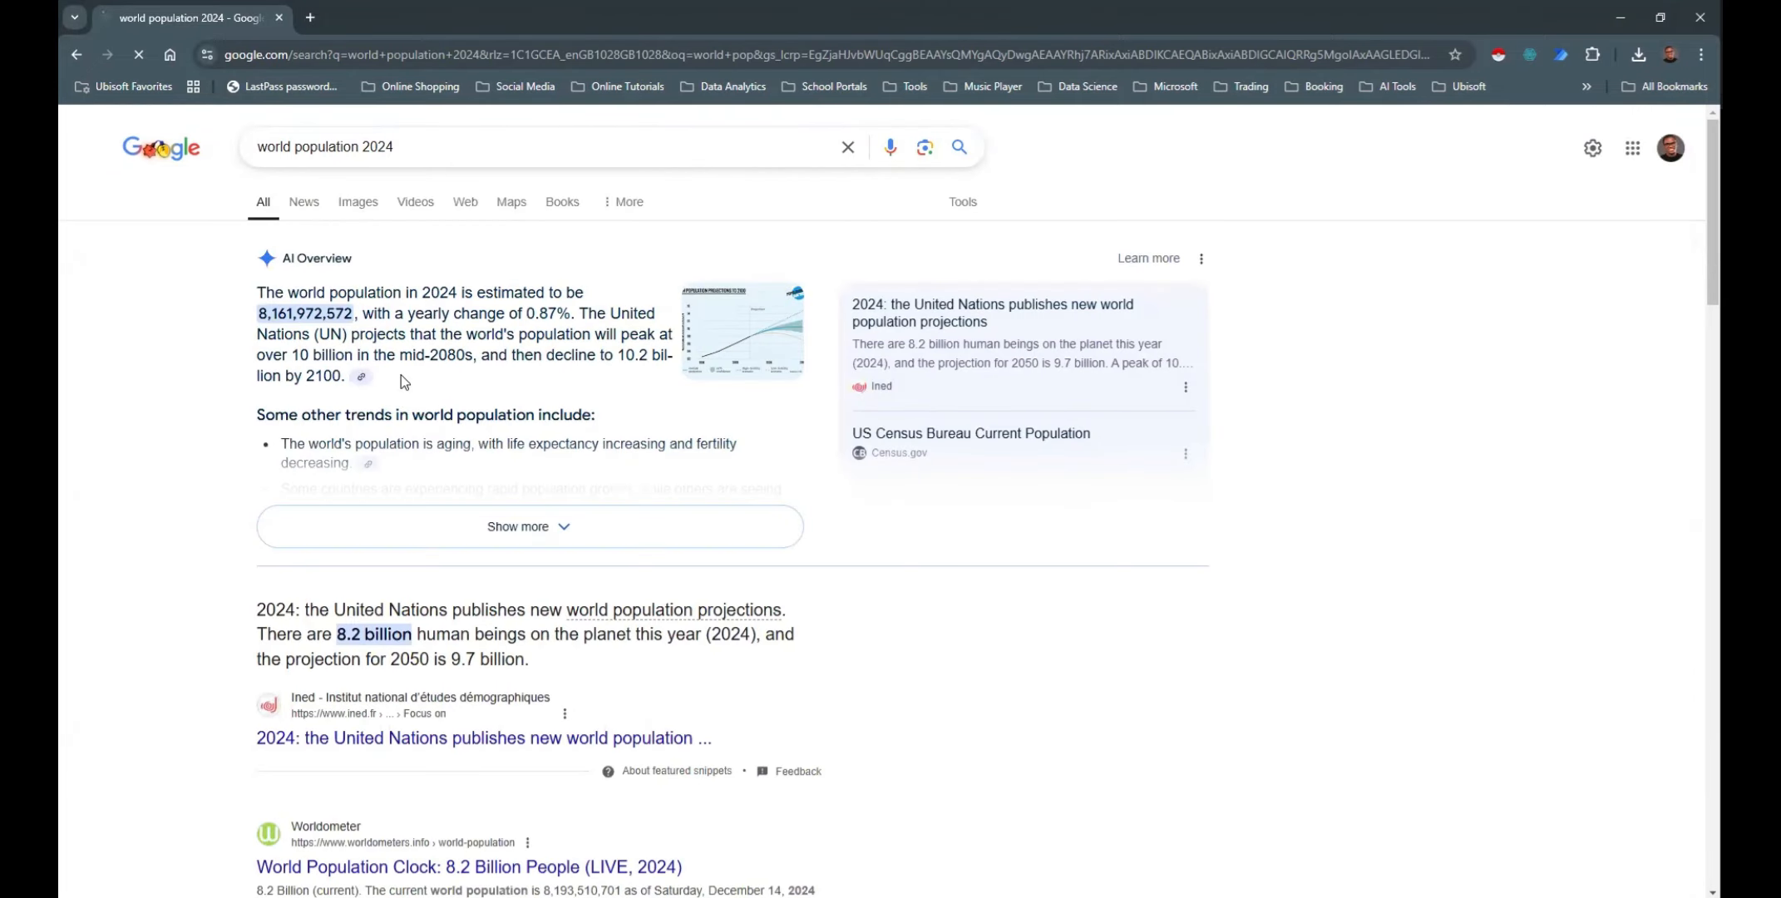
scroll(401, 376, "down", 4)
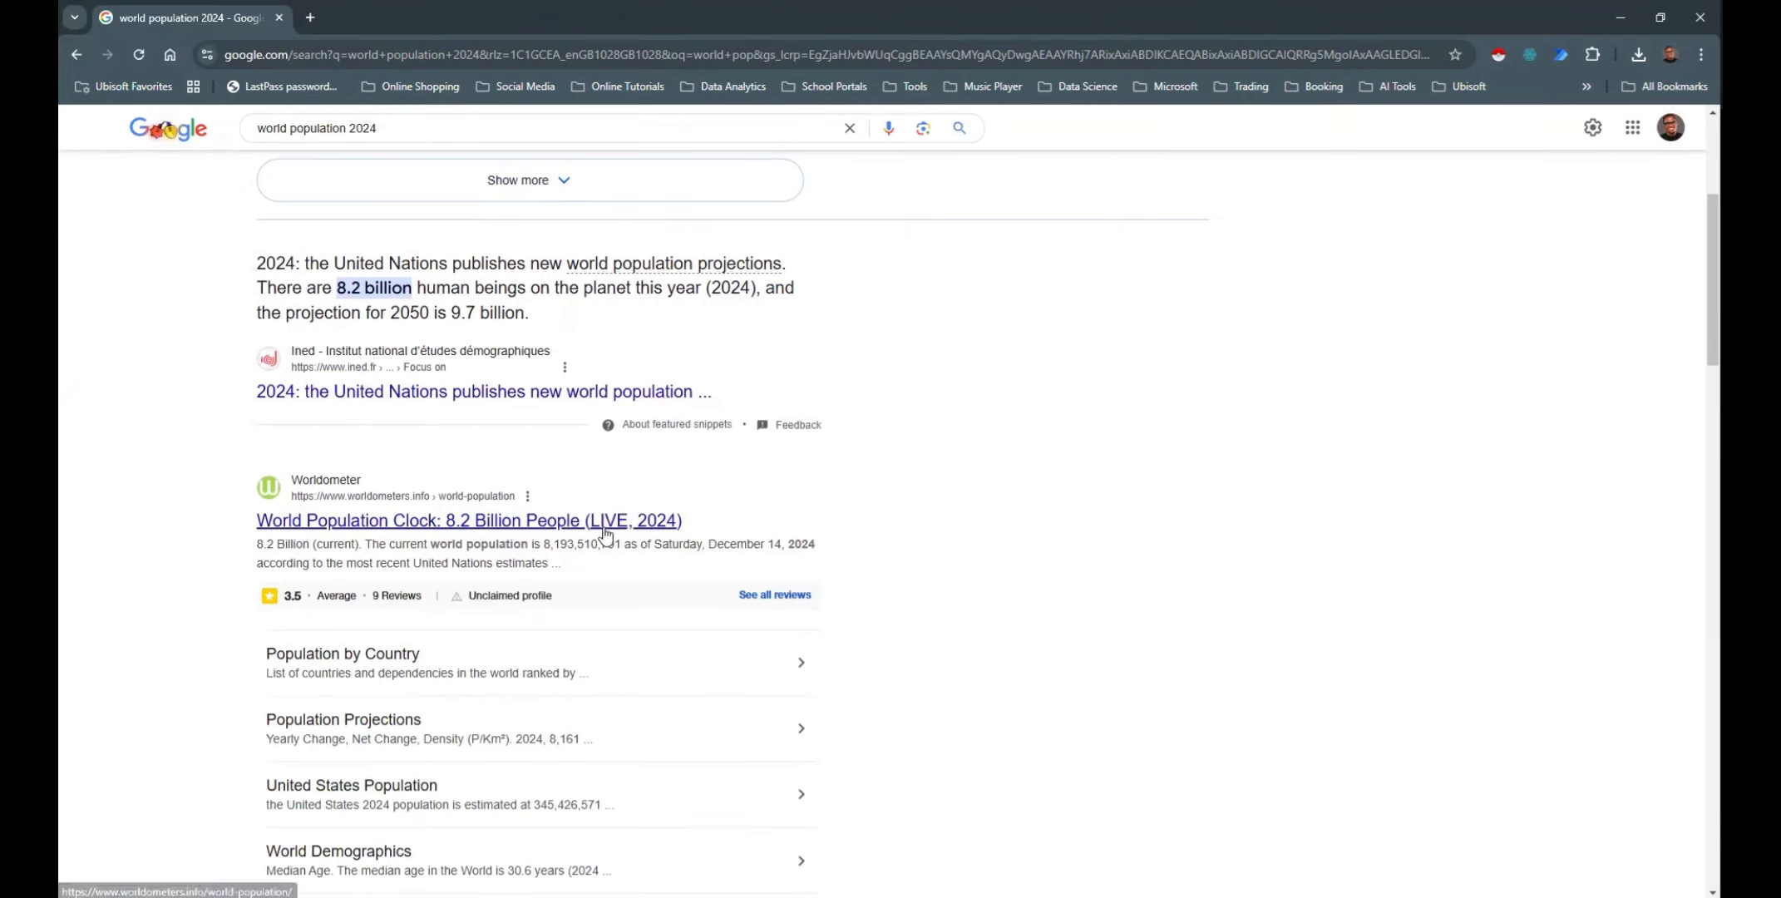
left_click(503, 532)
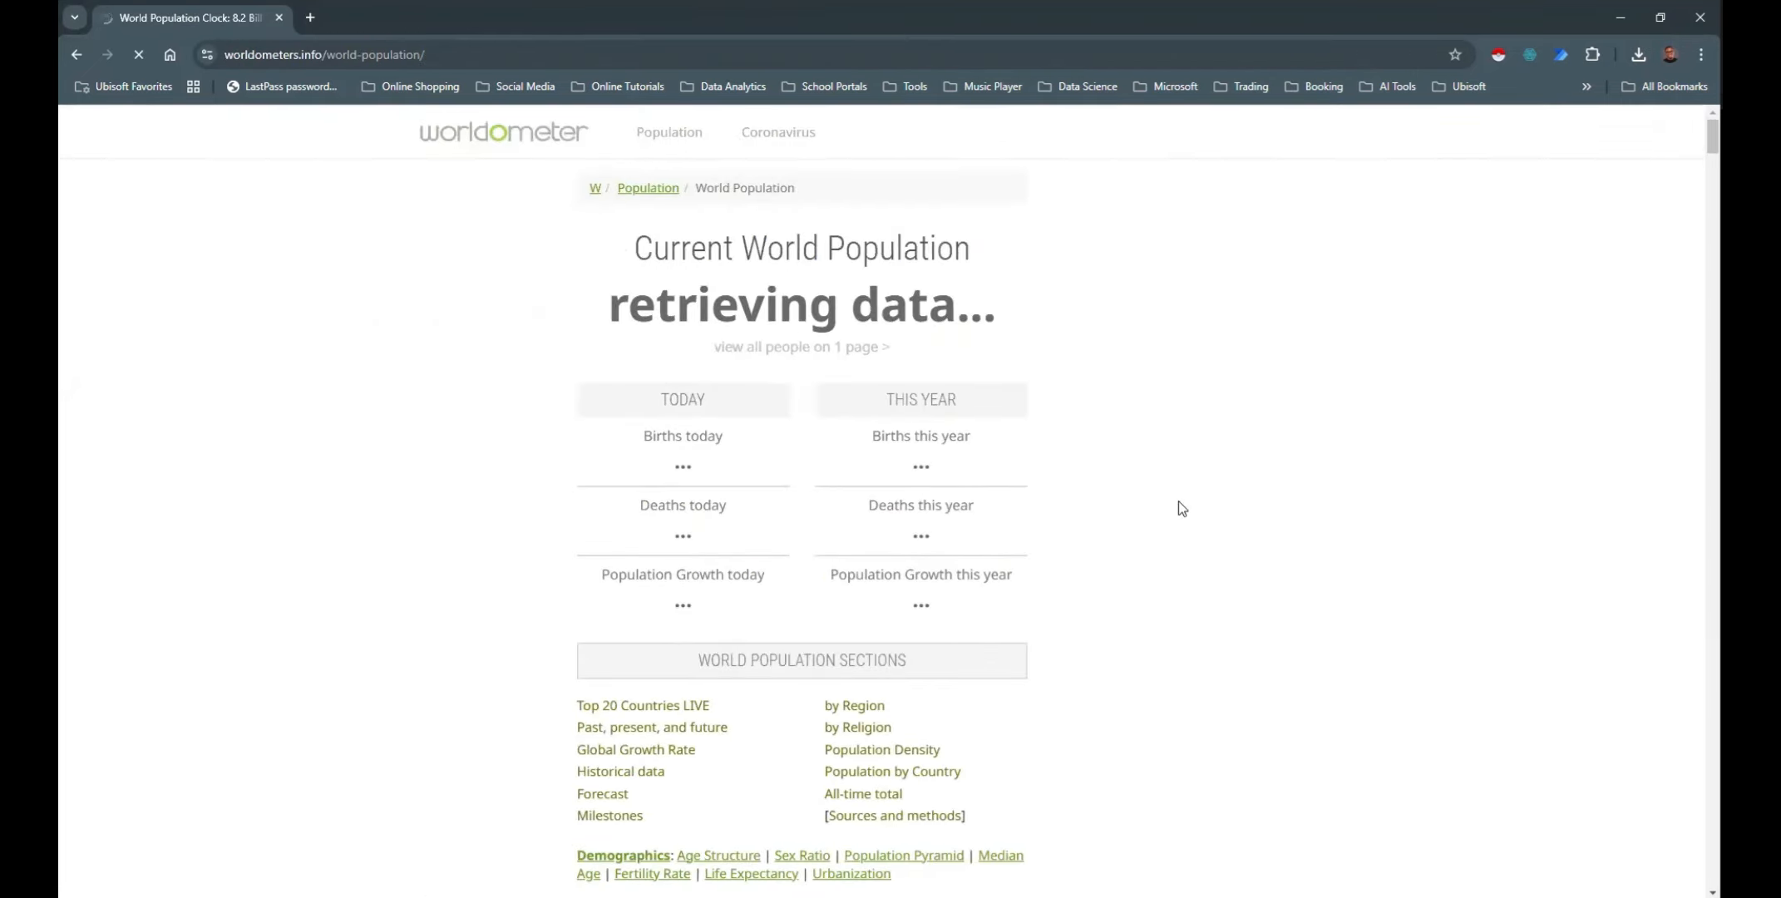
Look through the population and growth rate charts on the World Population page and consent to the site's data use request
scroll(1177, 501, "down", 3)
scroll(1177, 501, "down", 9)
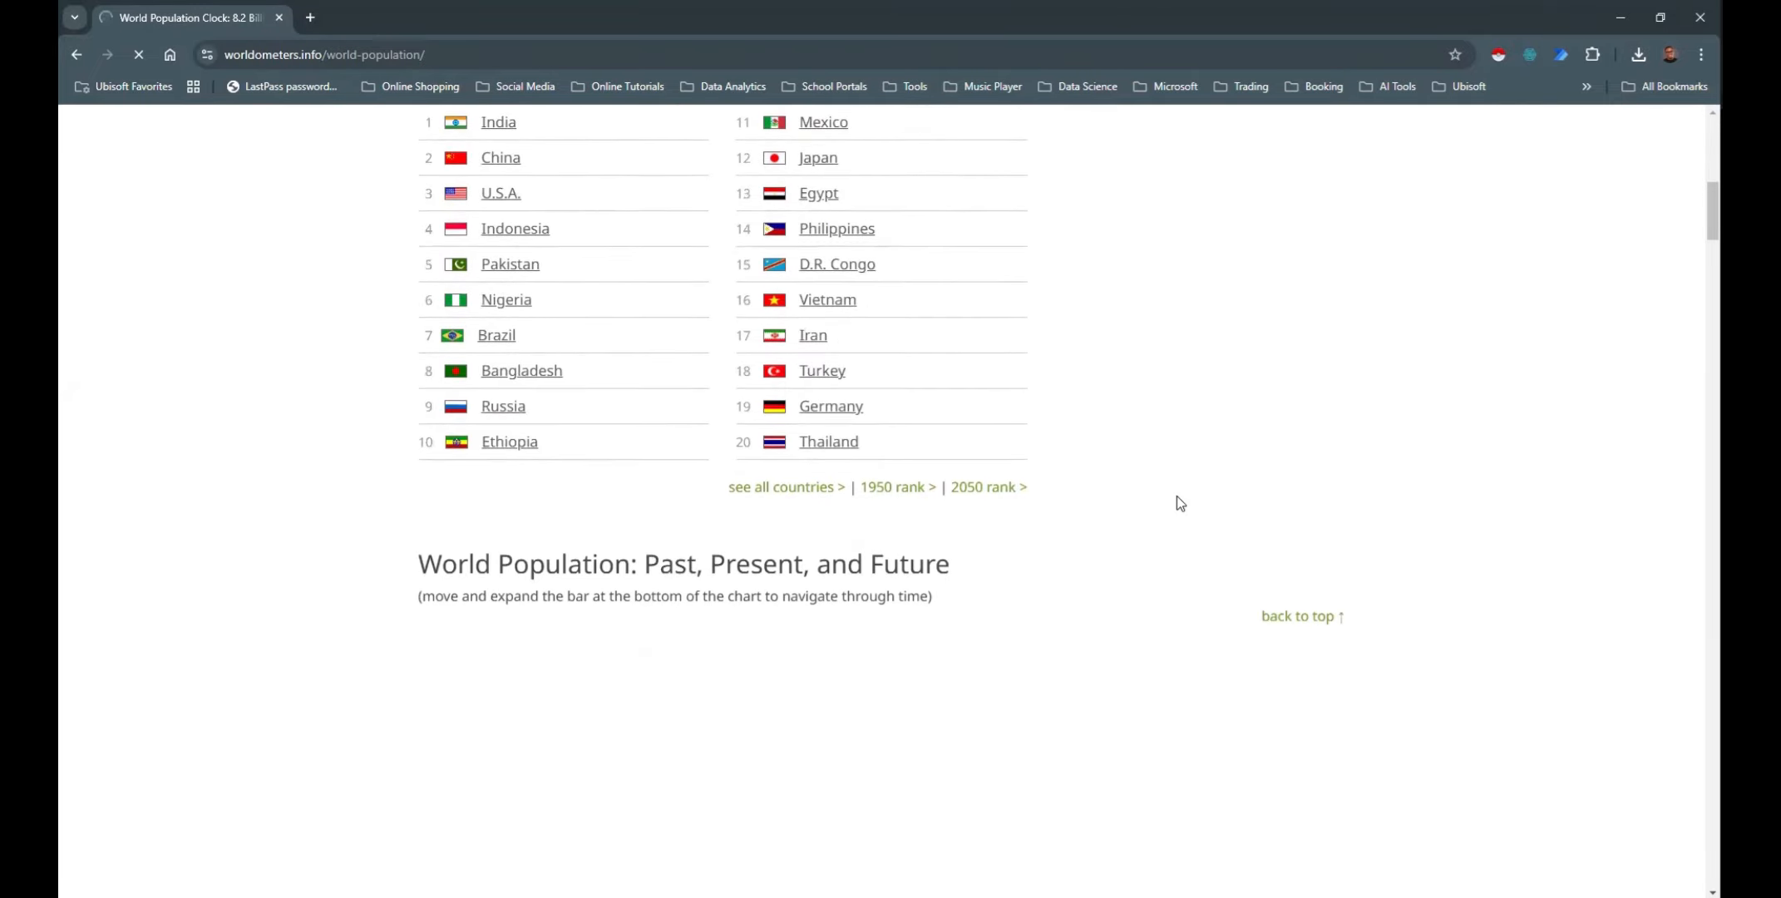
scroll(1422, 509, "down", 4)
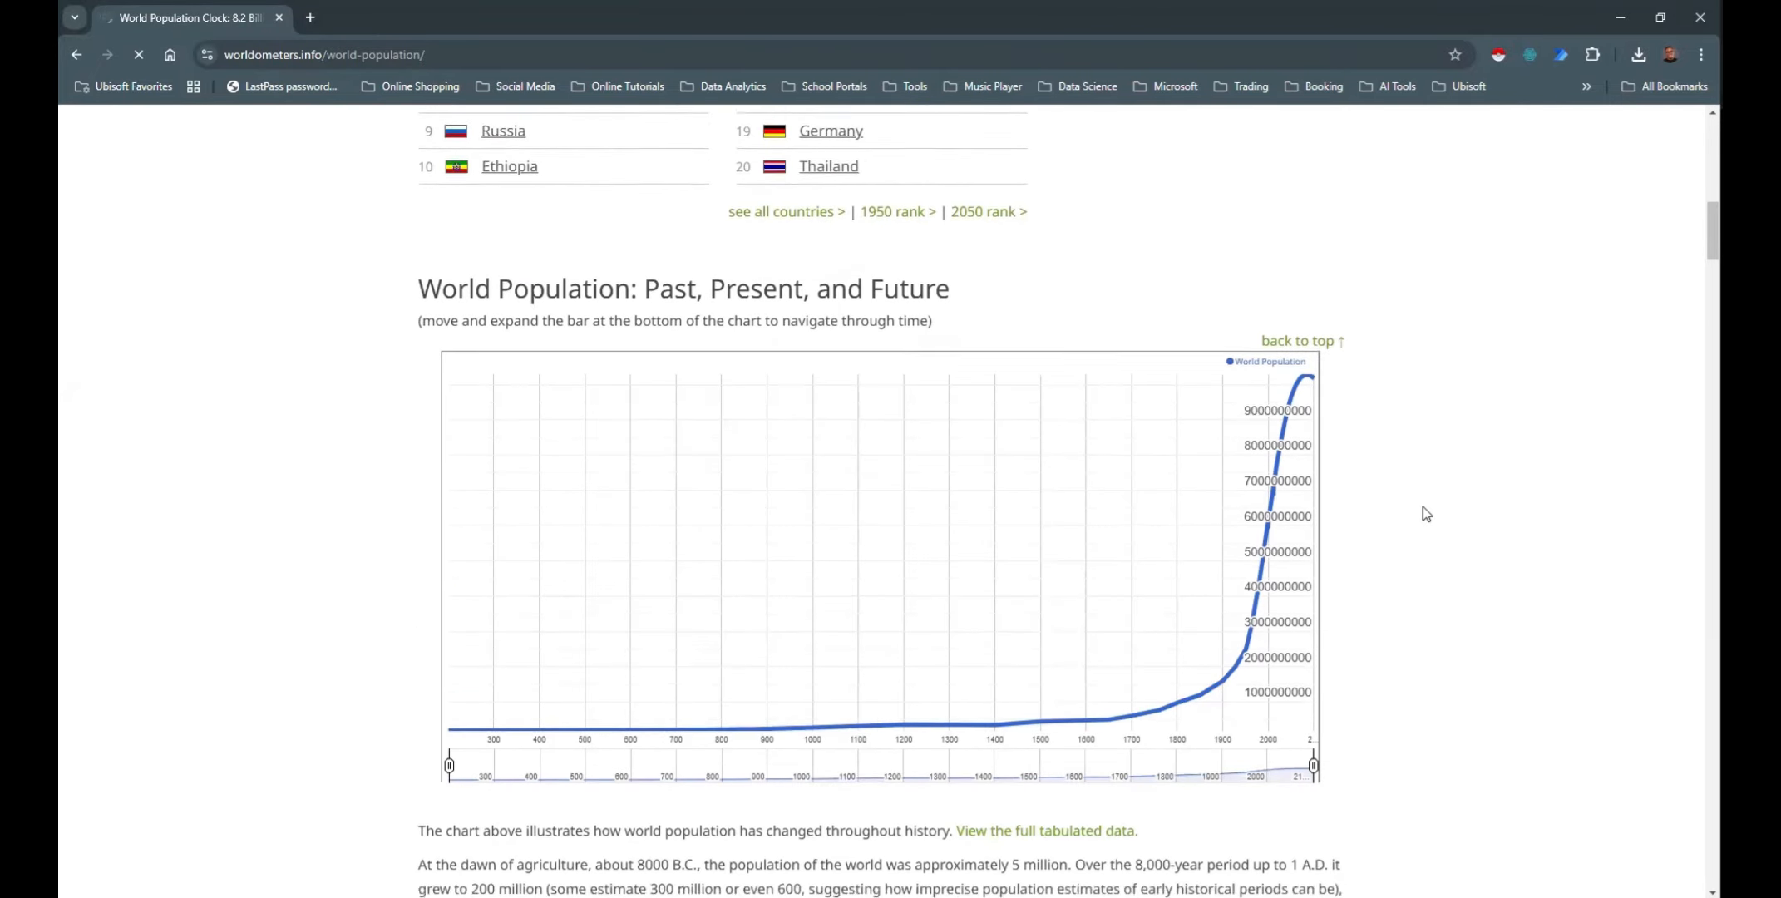
scroll(1424, 512, "down", 10)
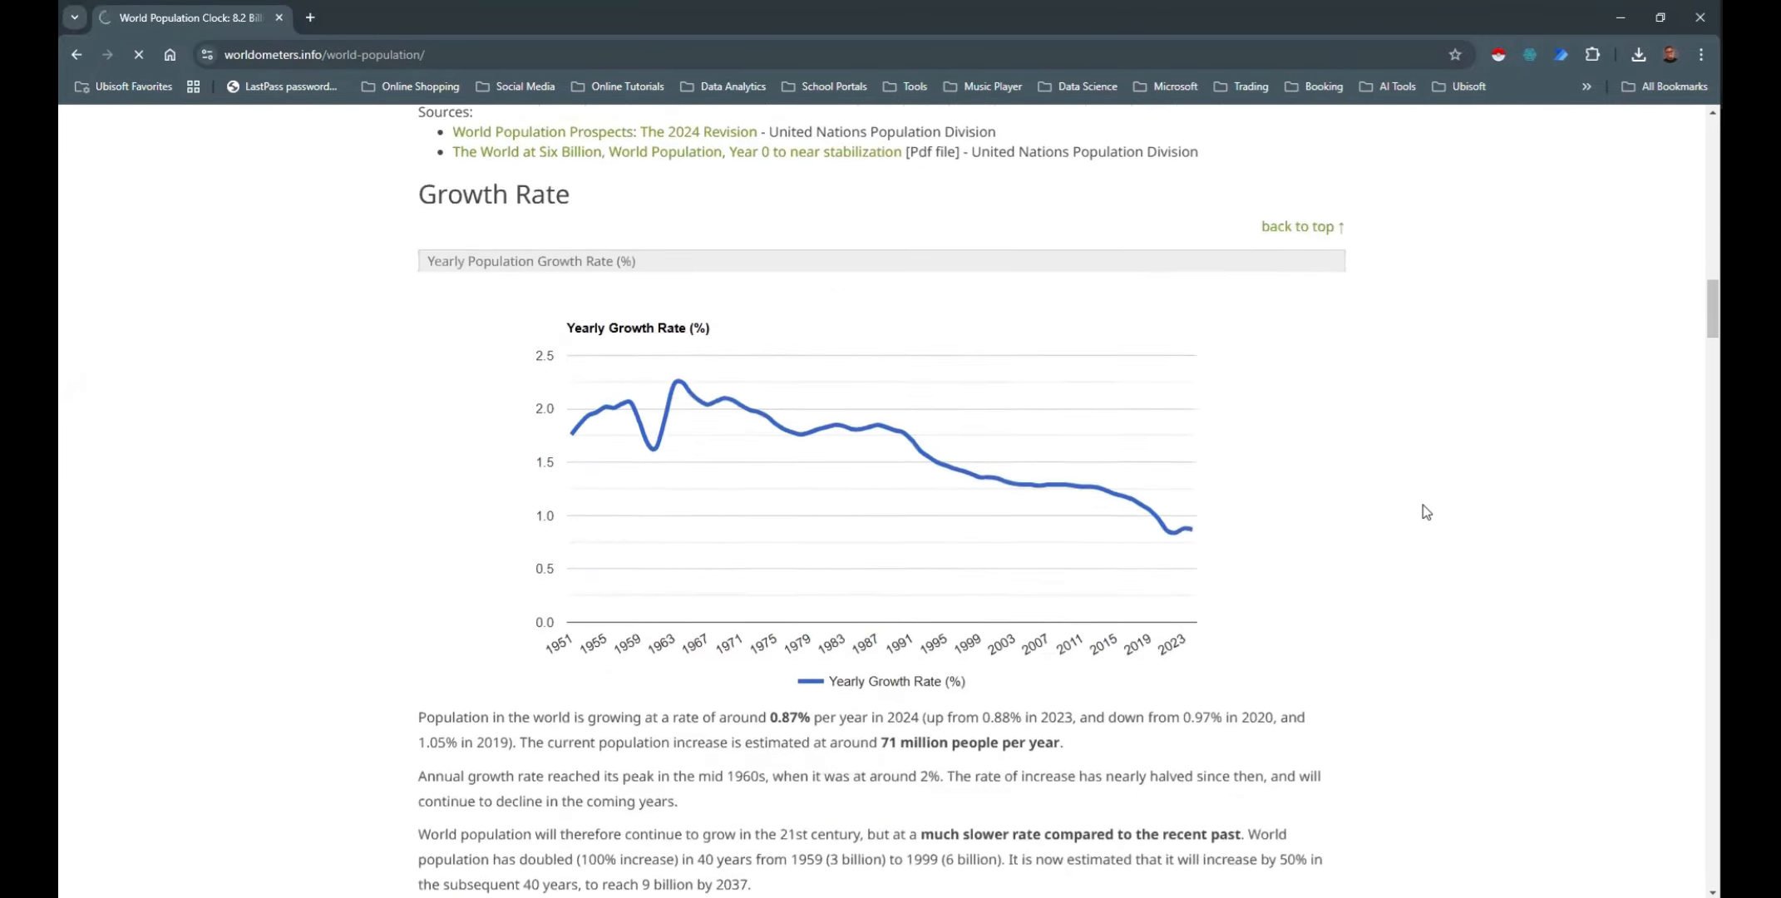
scroll(1421, 500, "down", 2)
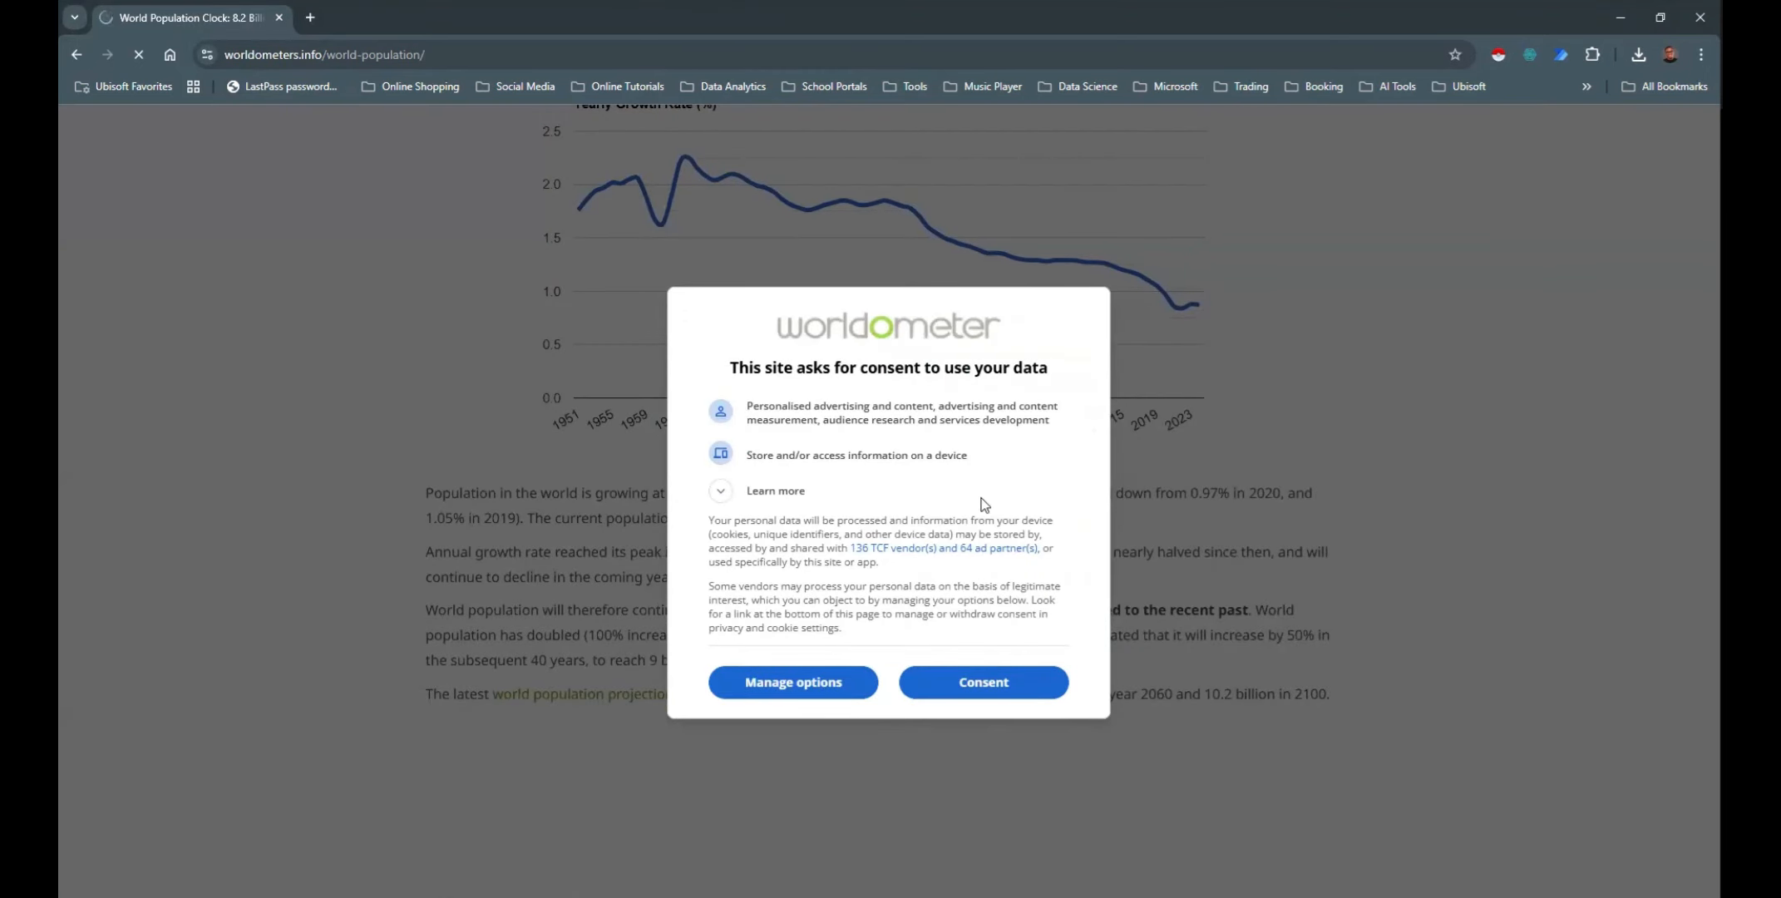
left_click(990, 683)
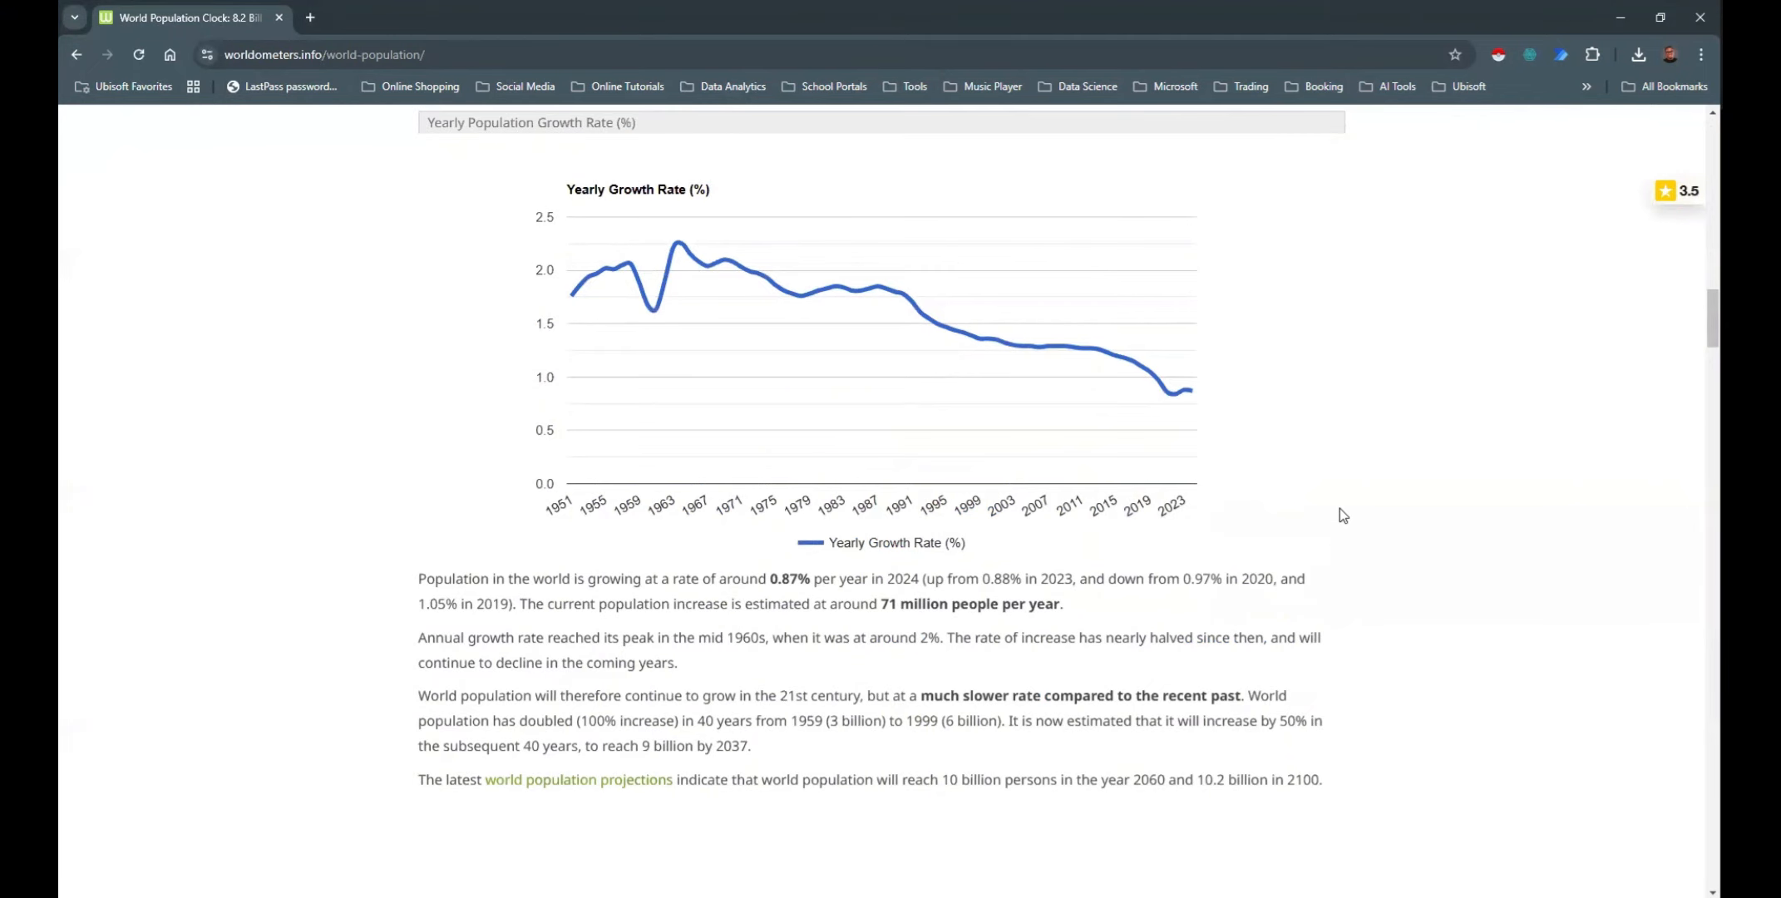
Examine the historical, forecast, region and country population tables on the World Population page
scroll(1342, 511, "down", 4)
scroll(1360, 514, "down", 4)
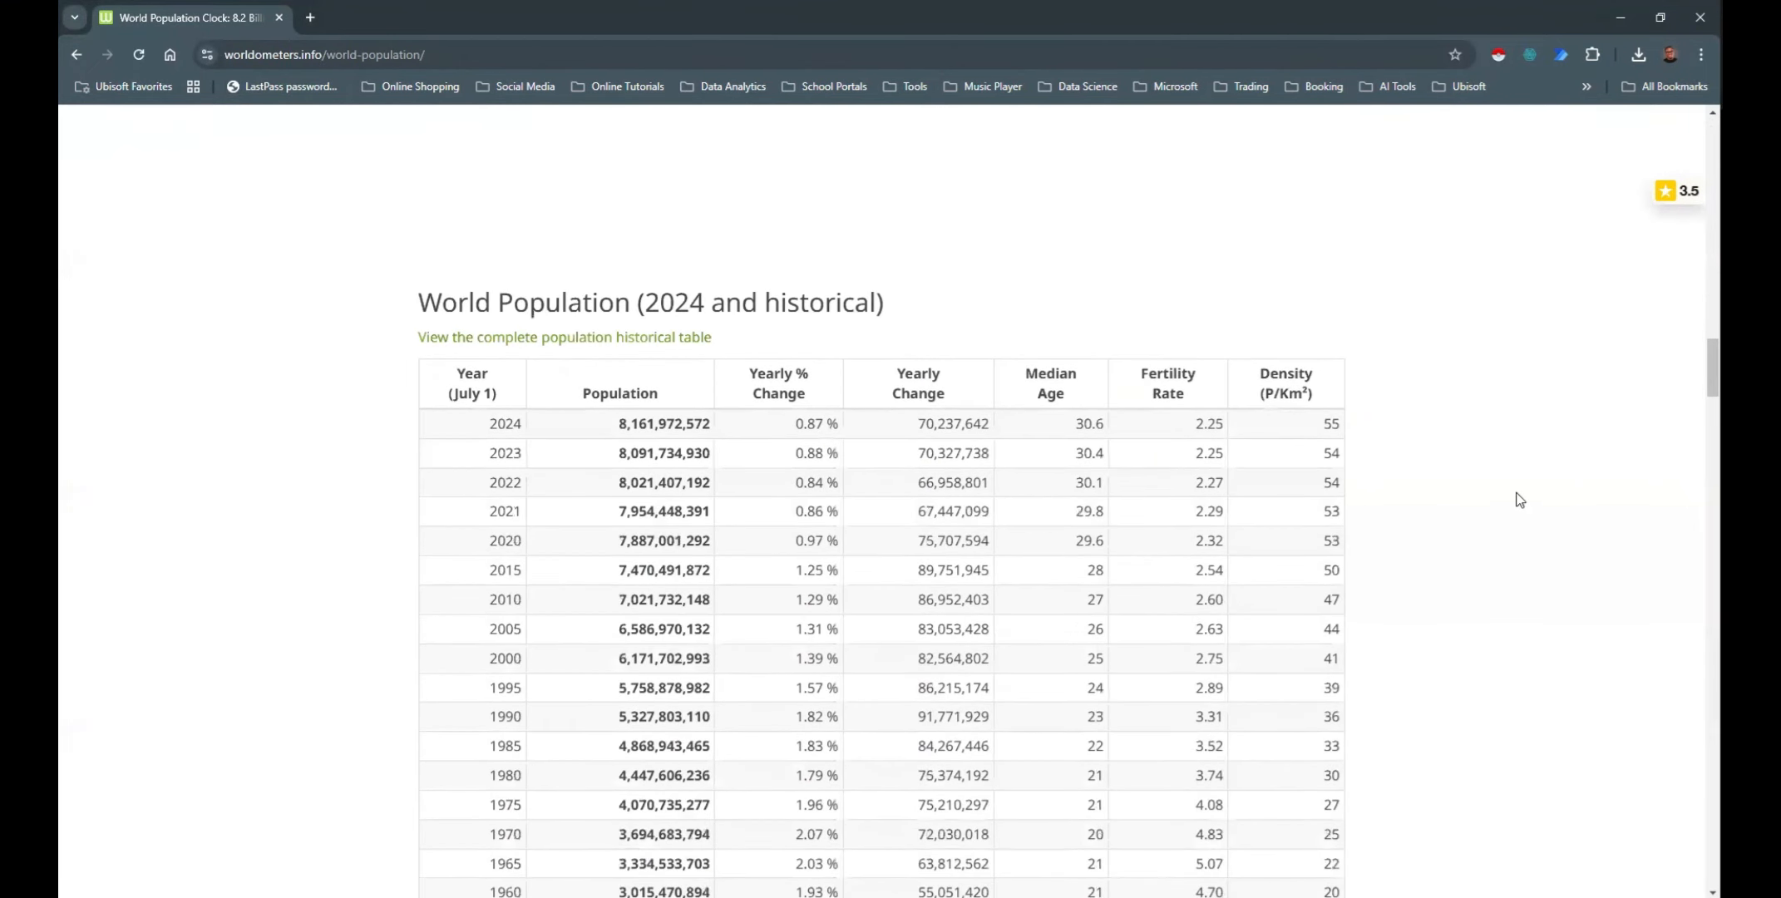
scroll(1519, 499, "down", 3)
scroll(1522, 501, "up", 1)
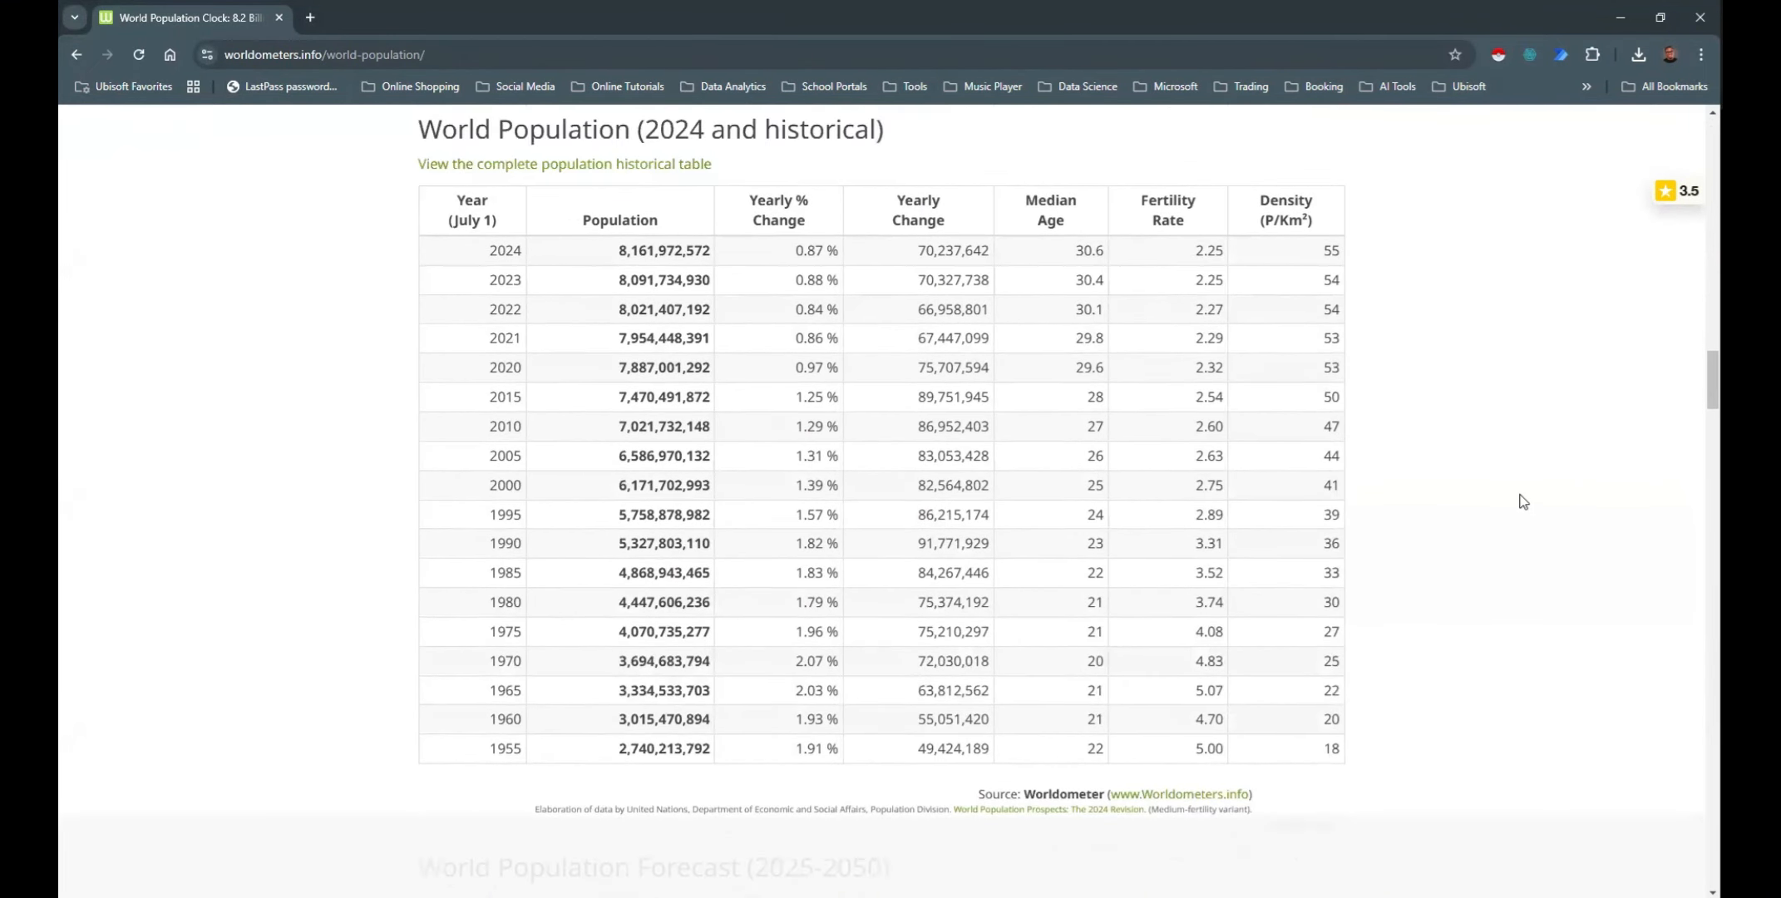
scroll(1523, 501, "down", 6)
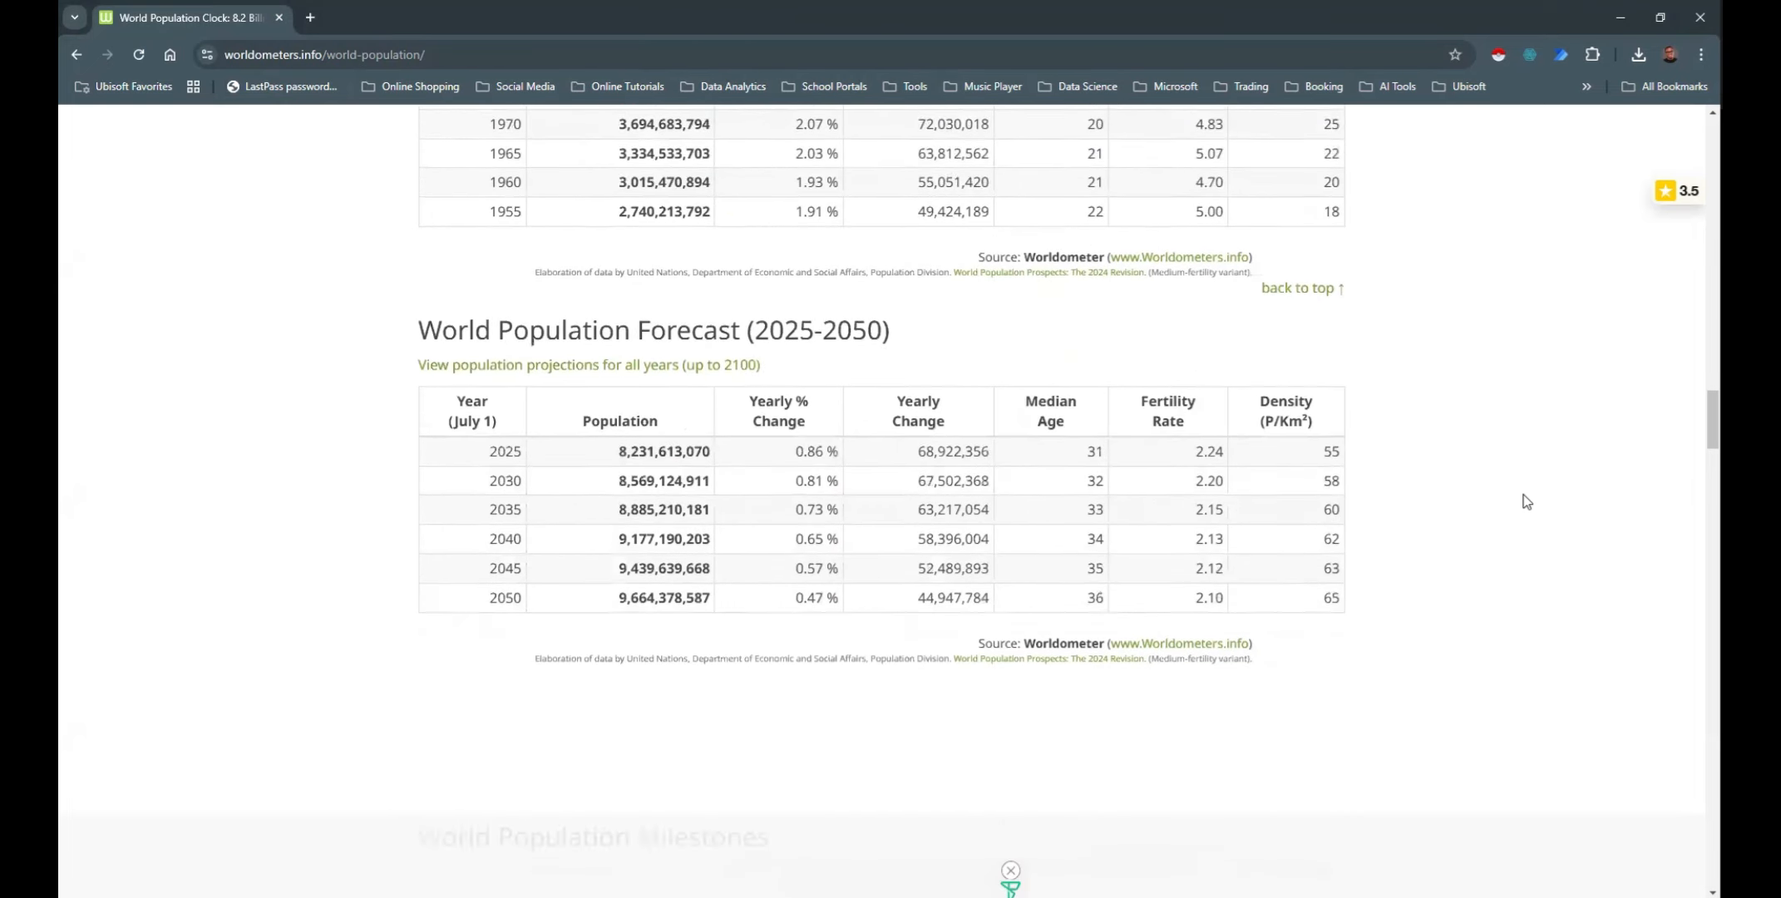
scroll(1526, 501, "down", 20)
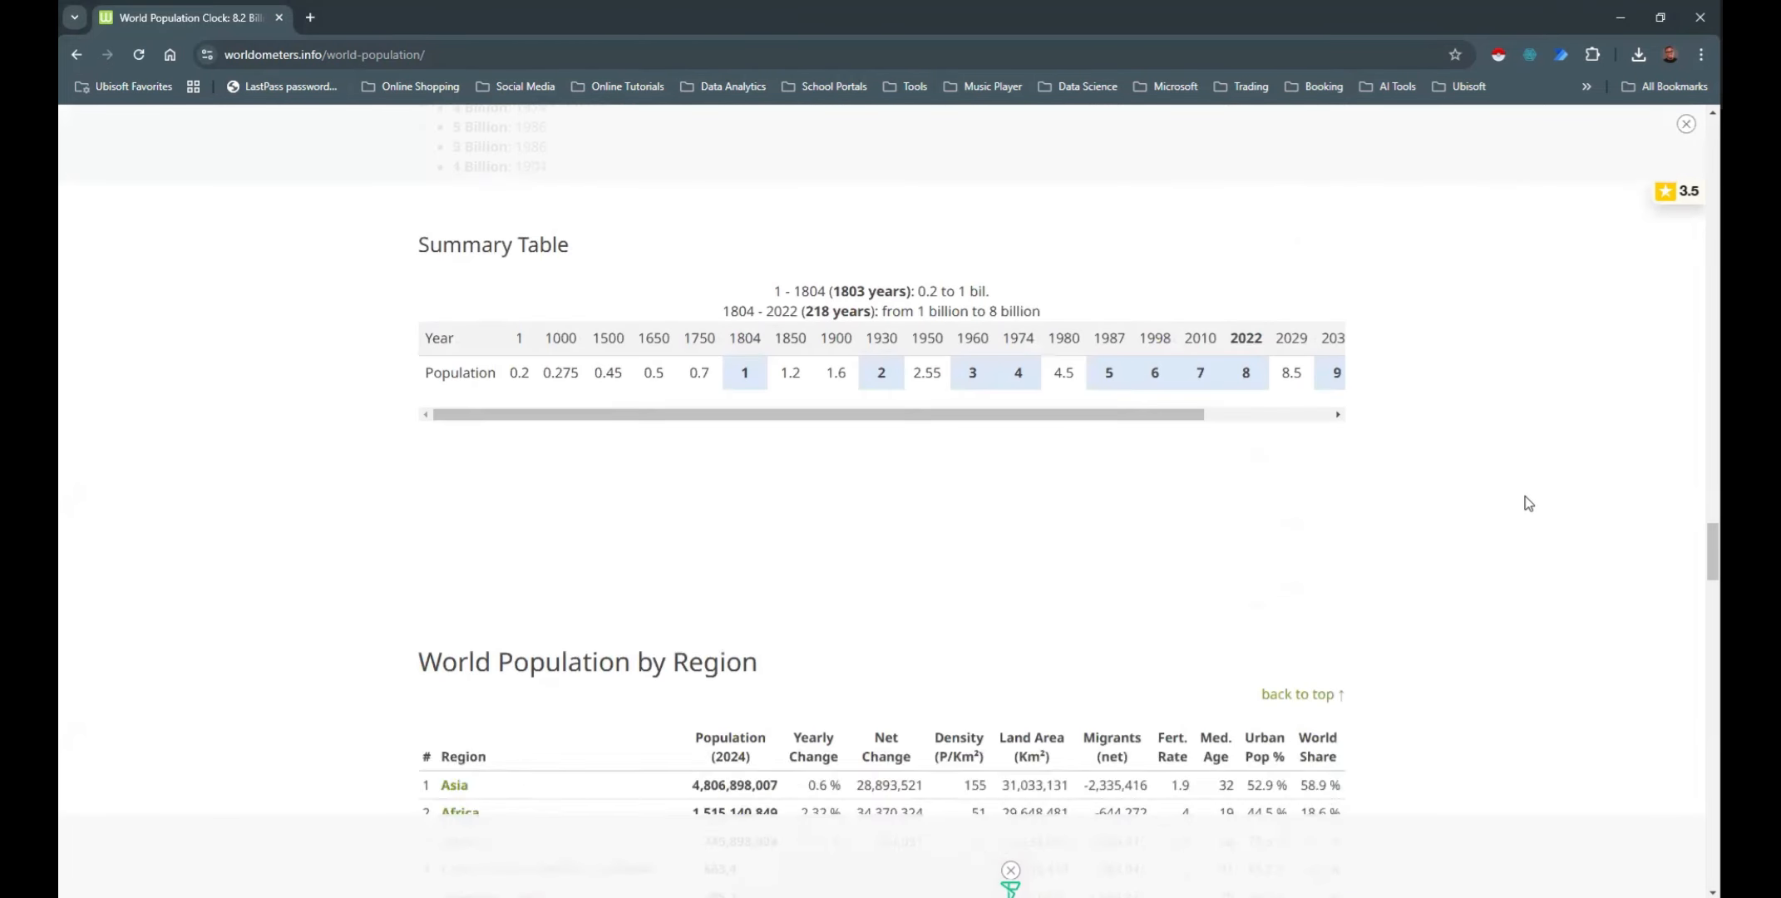
scroll(1526, 502, "down", 5)
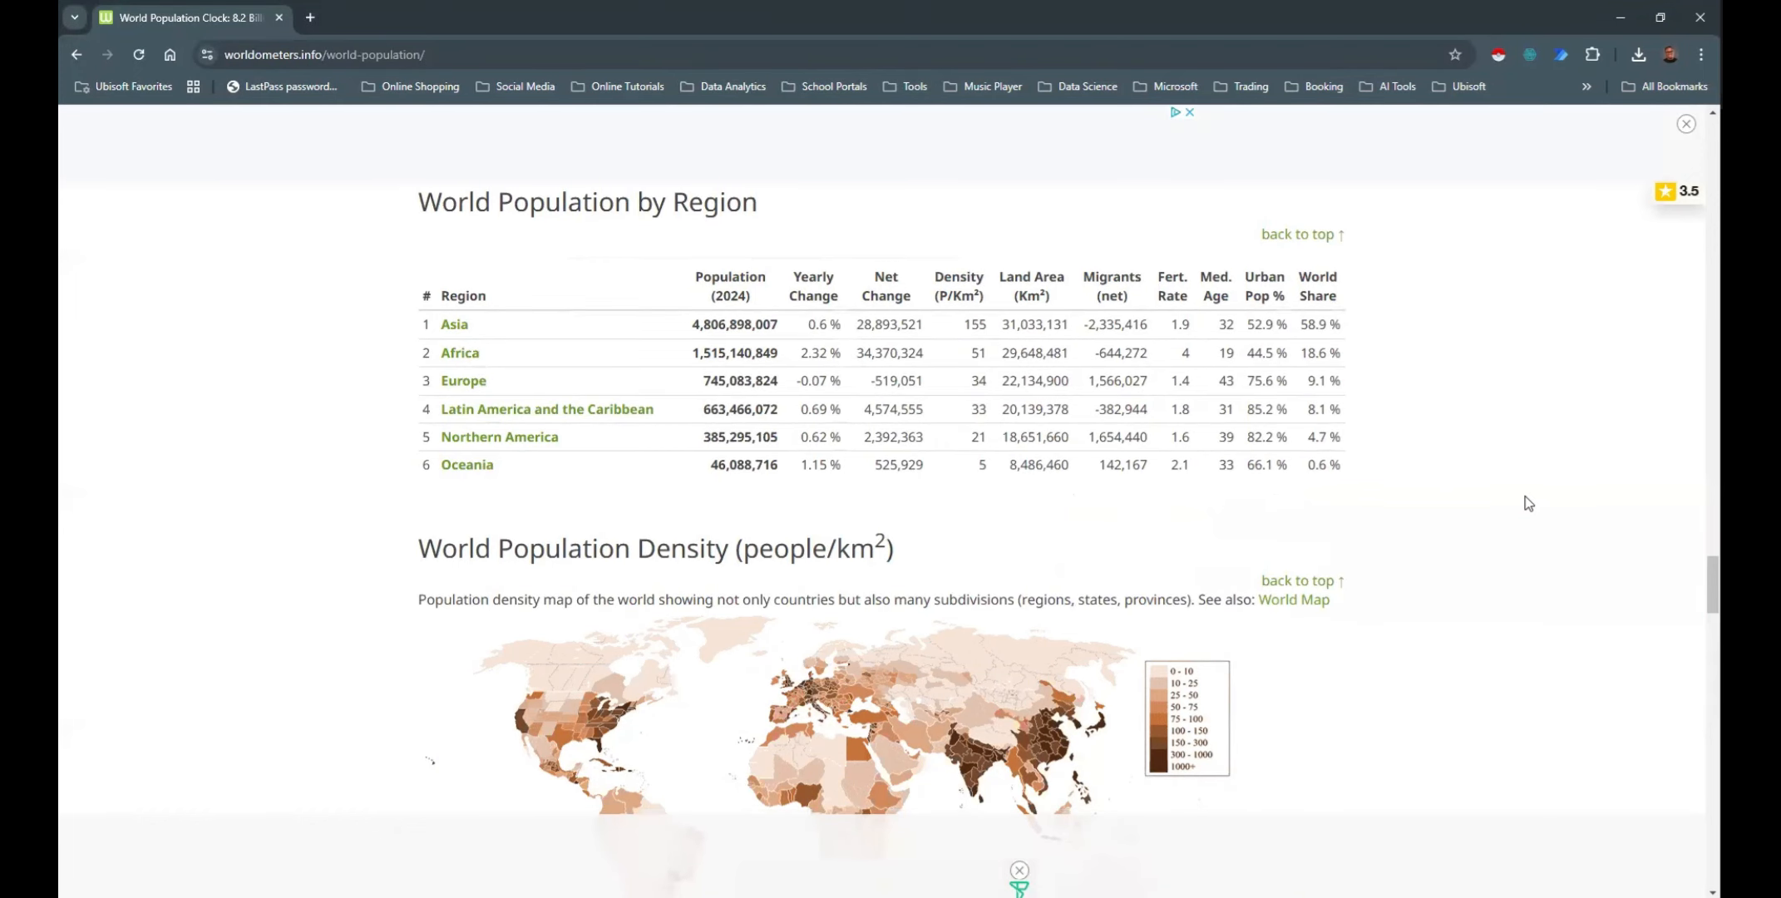
scroll(1539, 497, "down", 10)
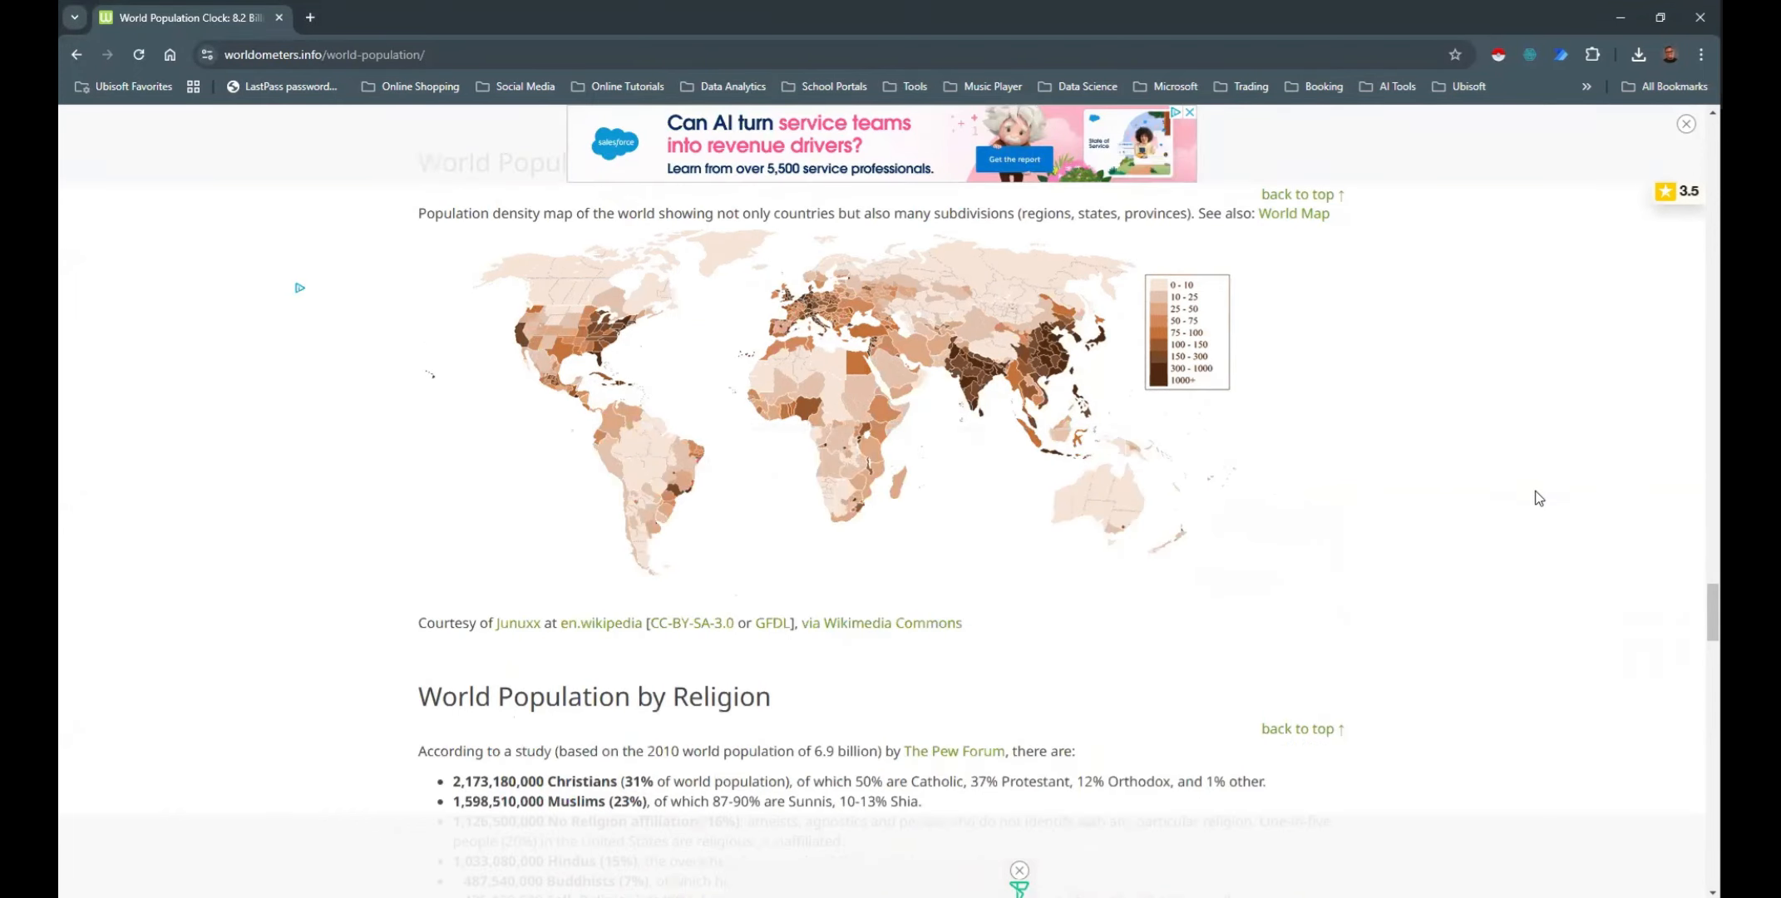
scroll(1539, 497, "down", 15)
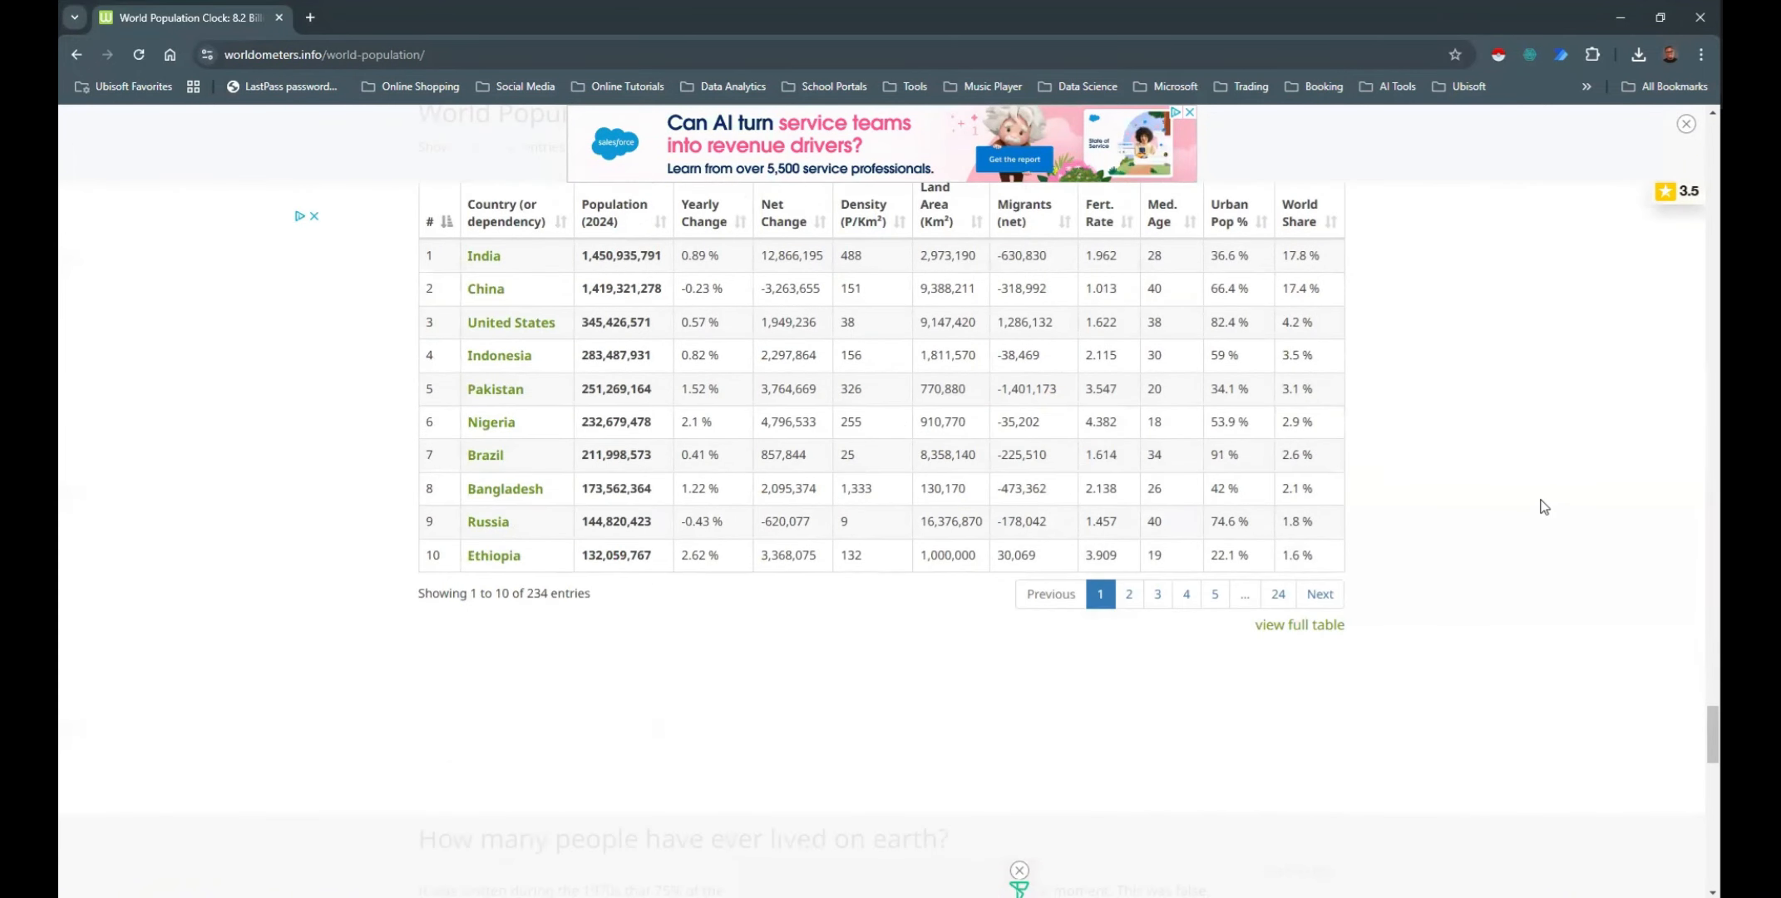
scroll(1539, 504, "up", 4)
scroll(1538, 524, "down", 3)
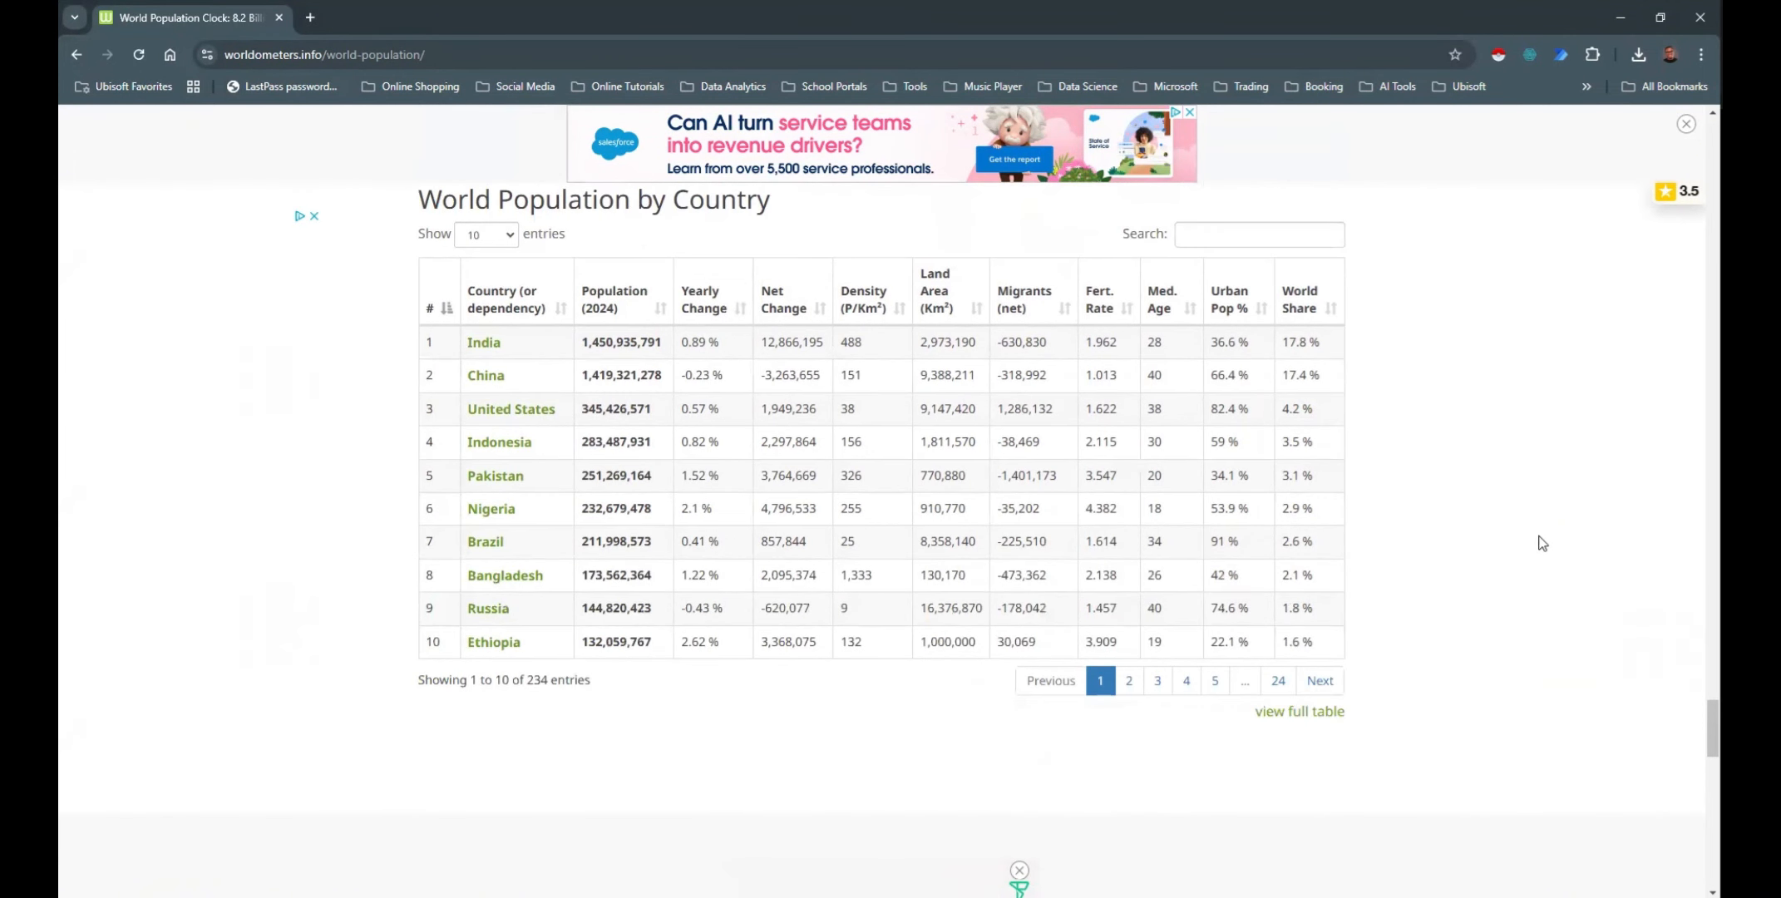
Open the full table of World Population by Country and examine its columns and rows
left_click(1301, 722)
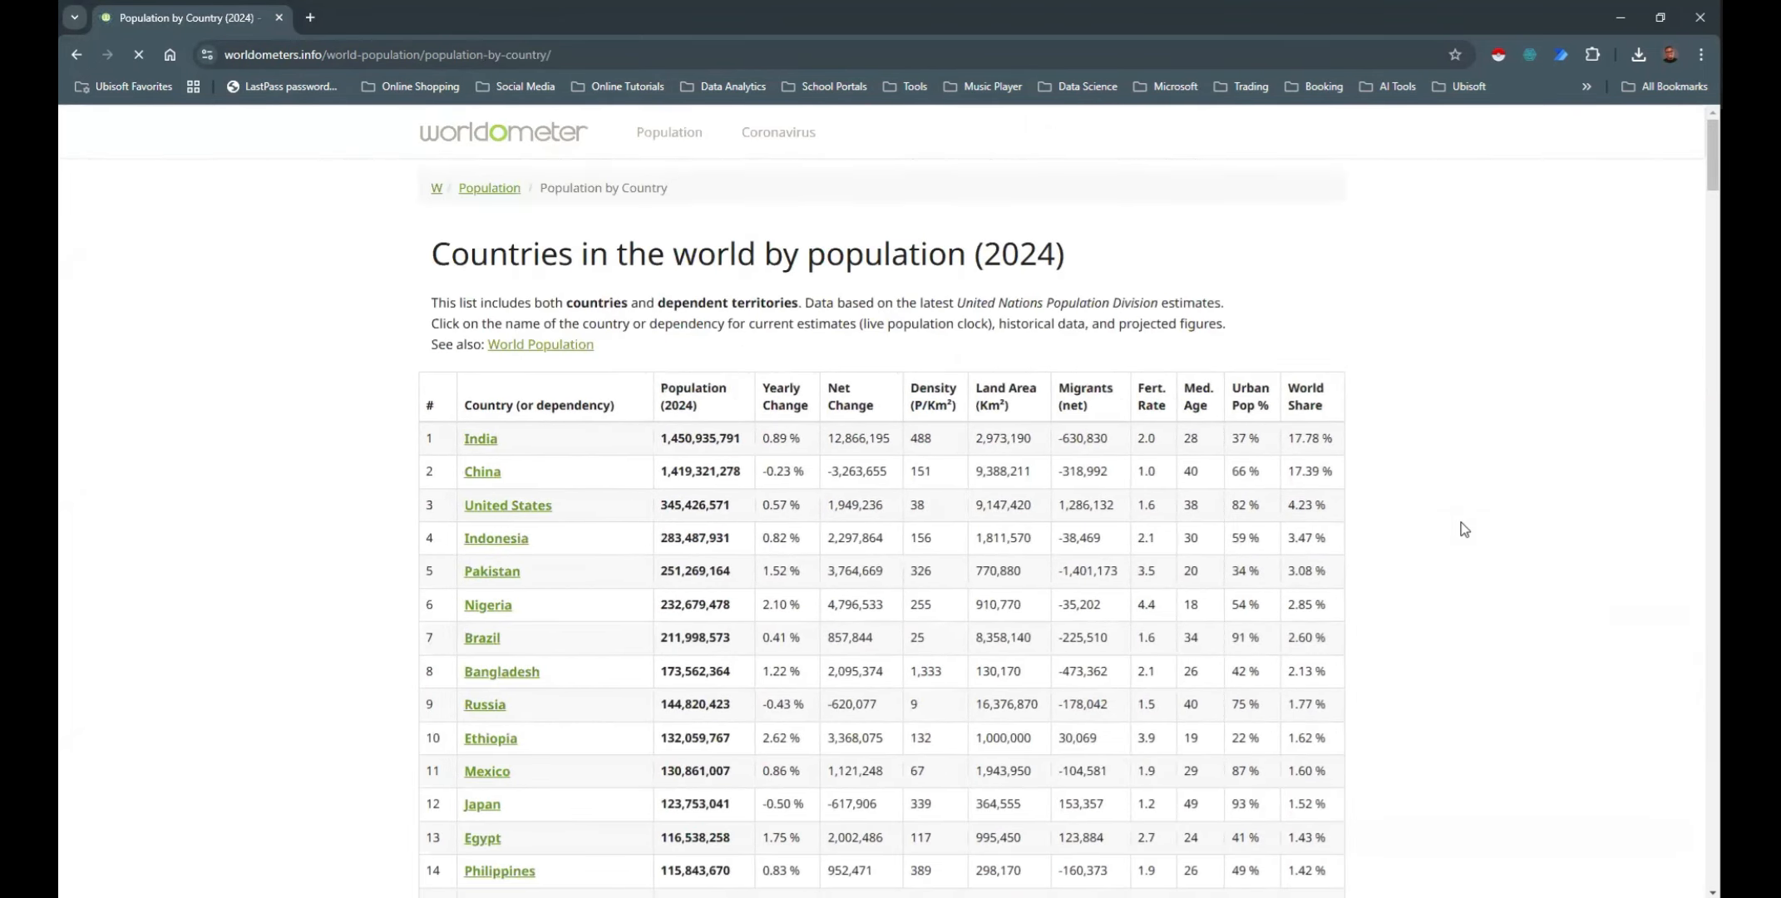
scroll(1463, 529, "down", 1)
scroll(1463, 530, "down", 1)
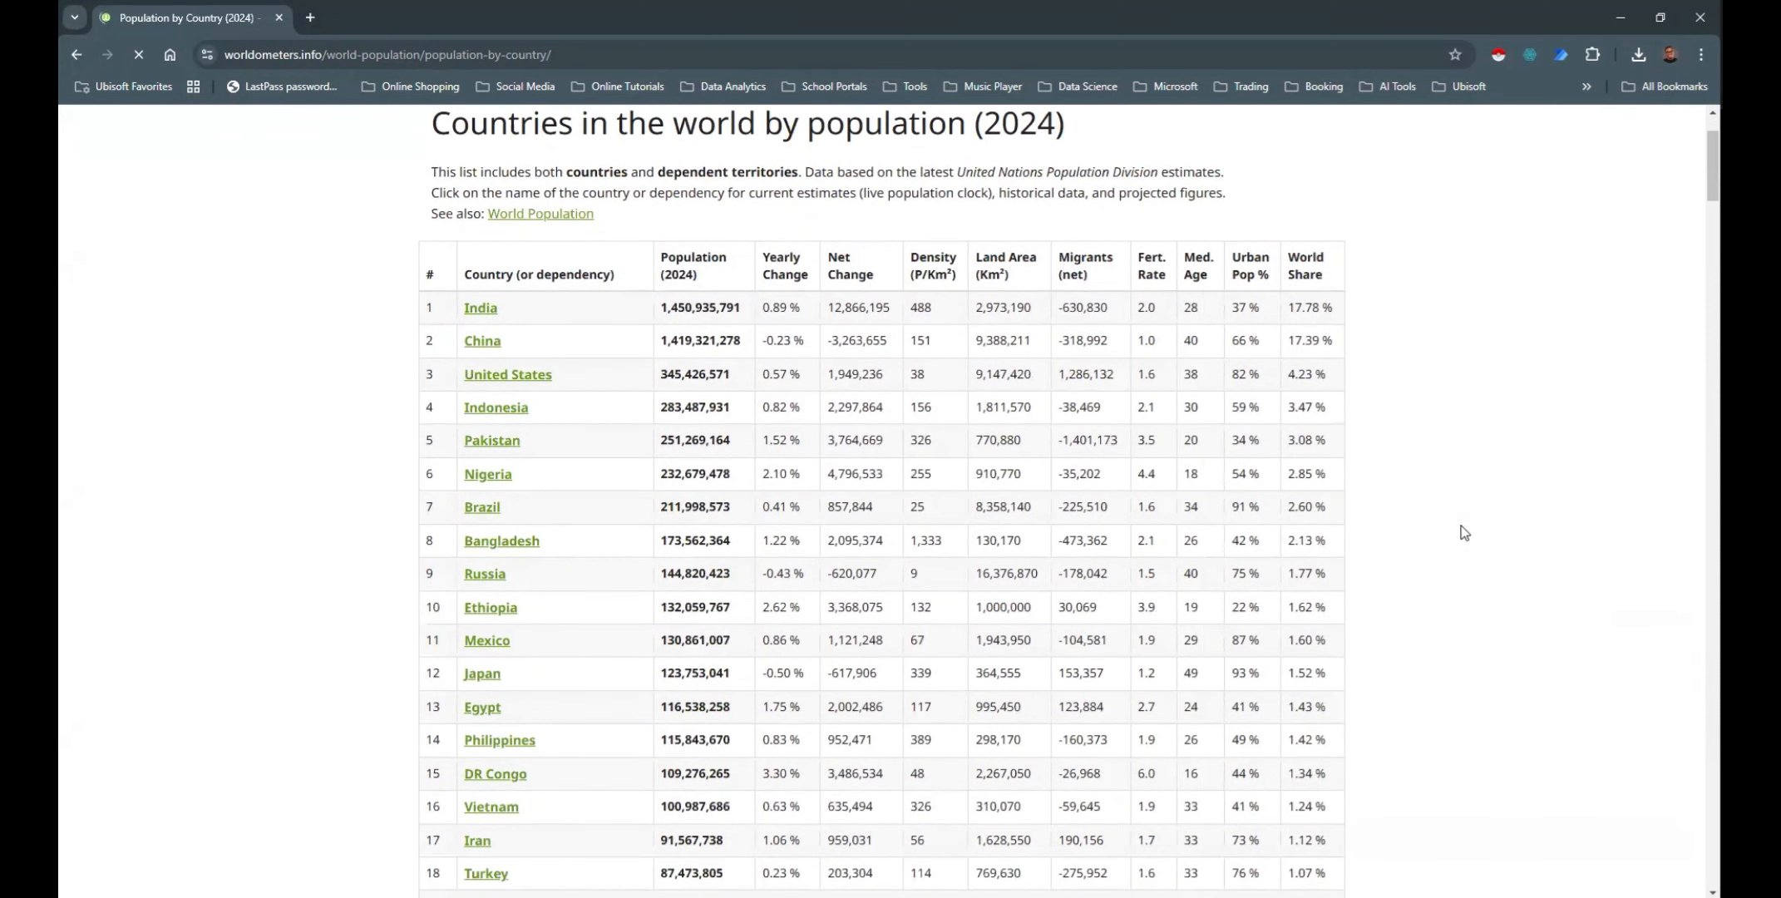
scroll(1464, 532, "up", 2)
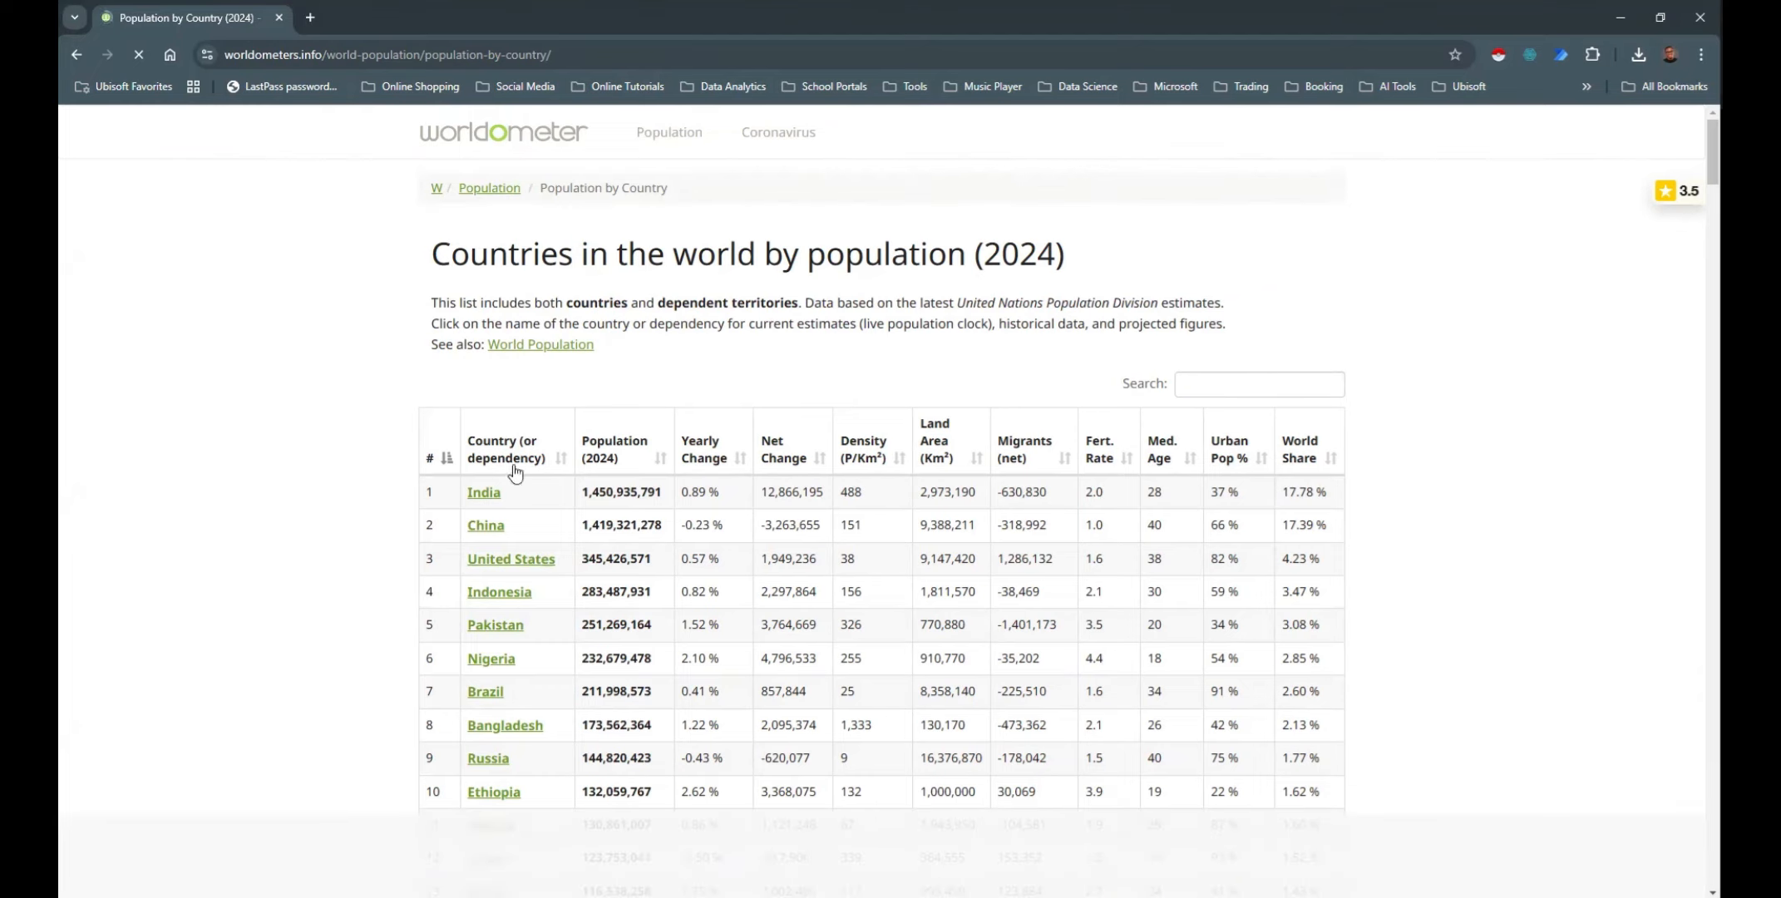
scroll(672, 266, "down", 2)
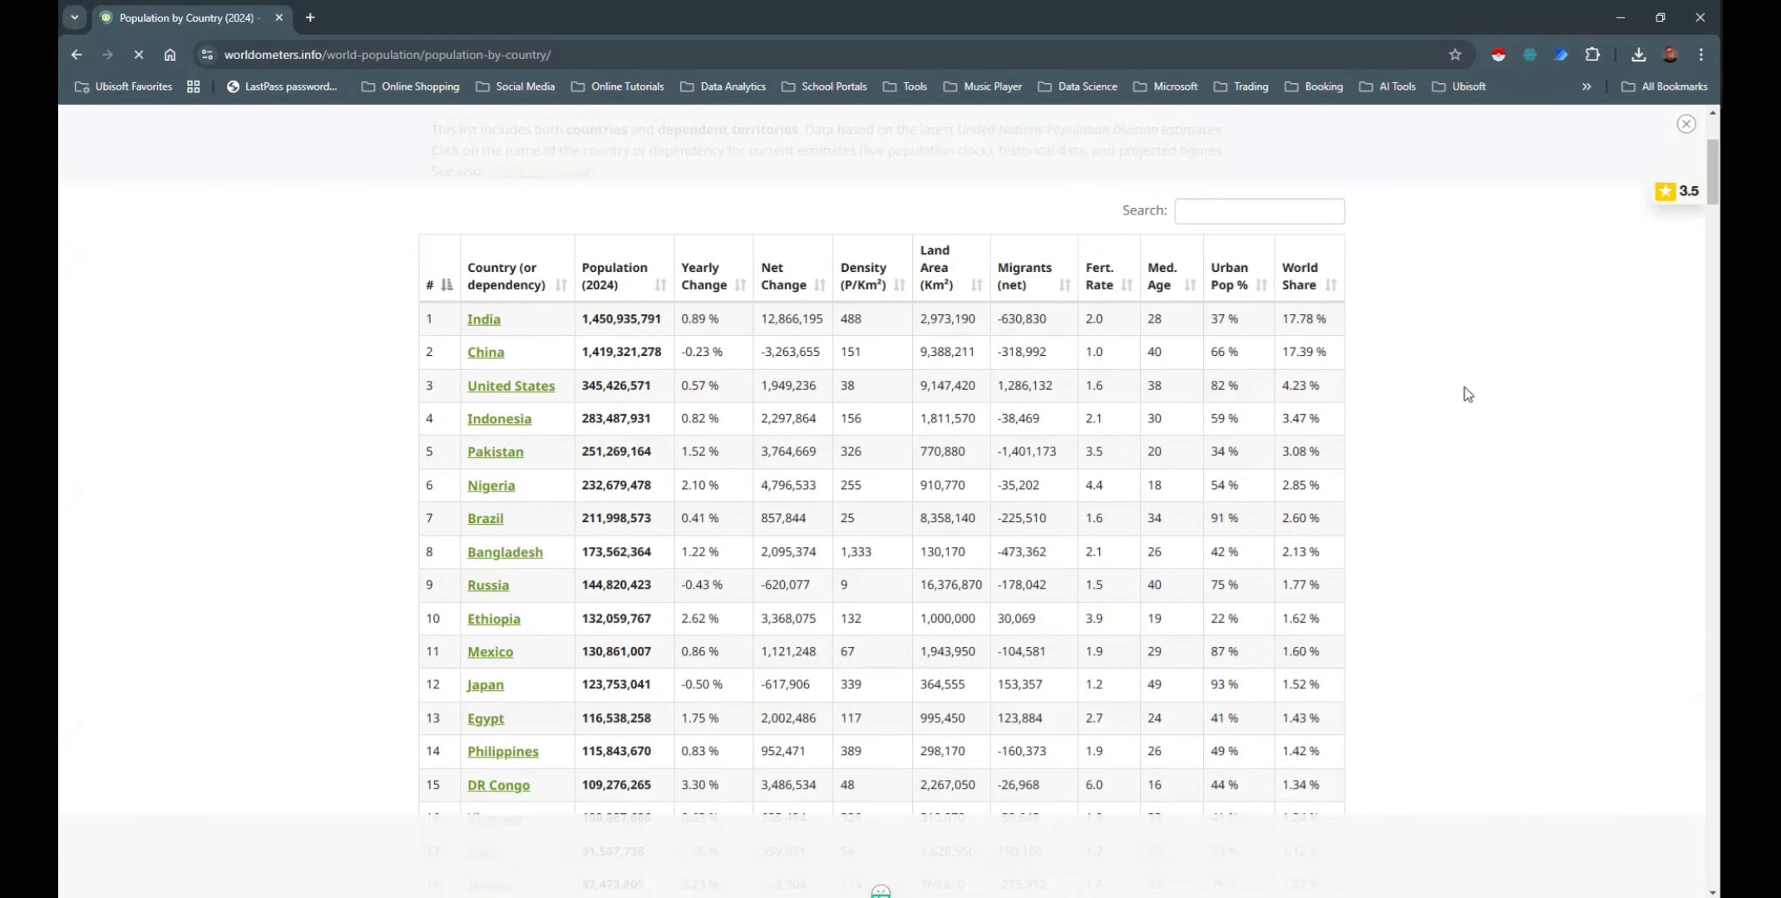
scroll(1468, 390, "down", 4)
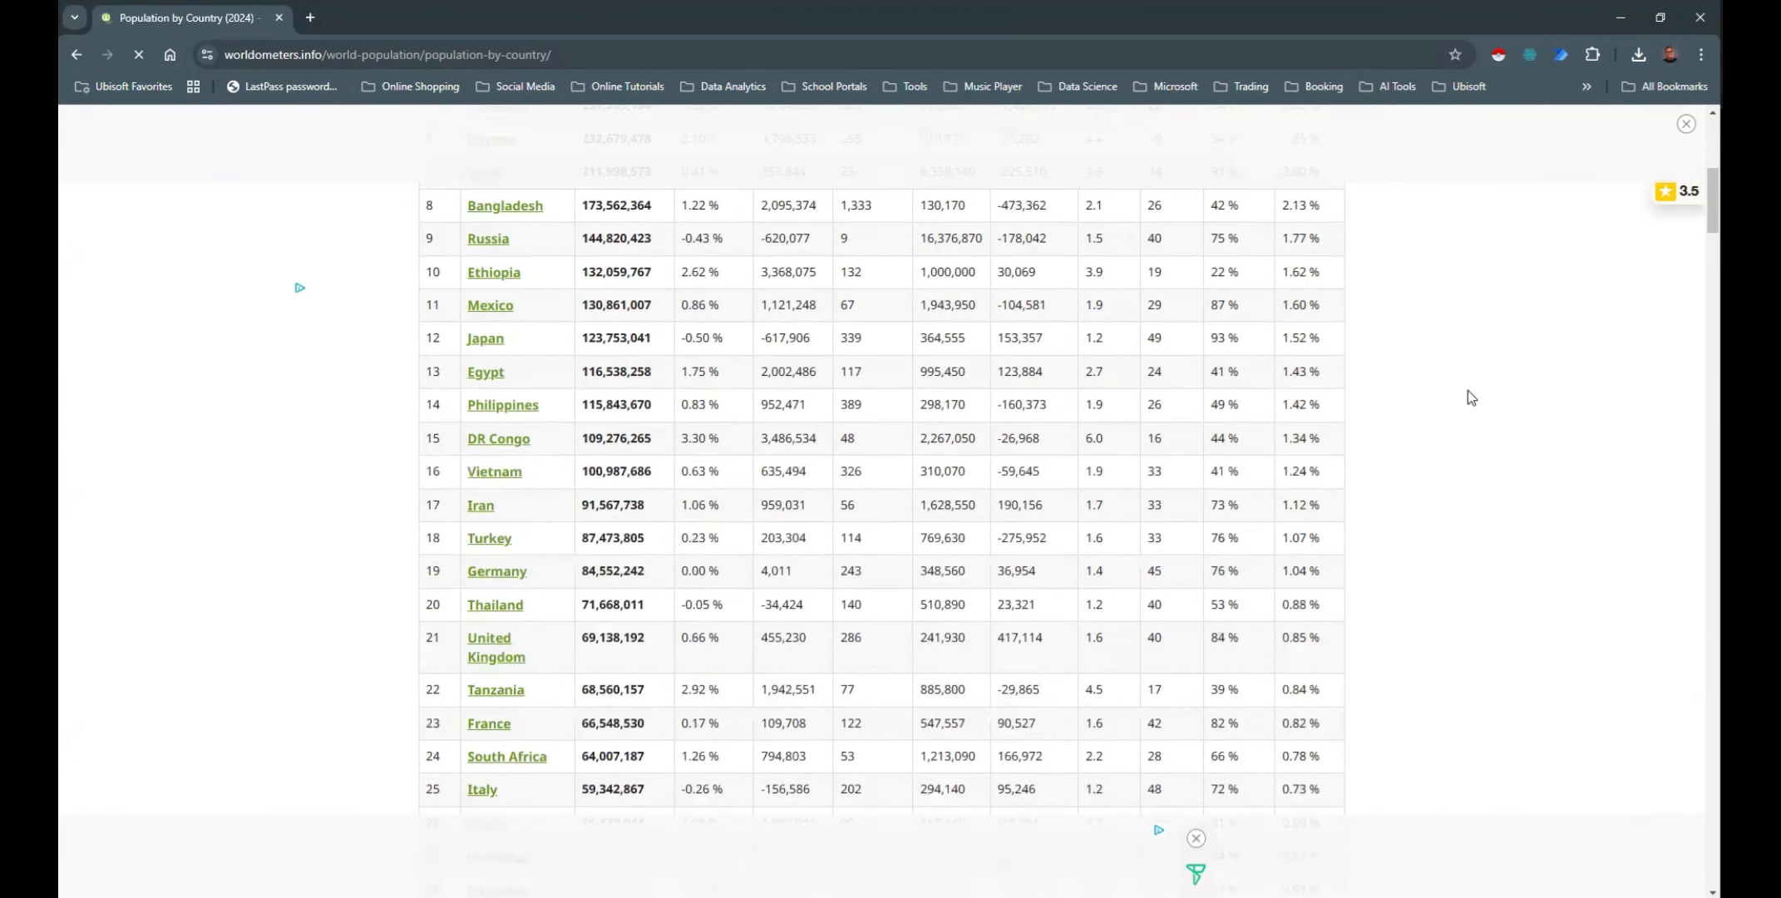
scroll(1467, 390, "up", 2)
scroll(1467, 389, "up", 2)
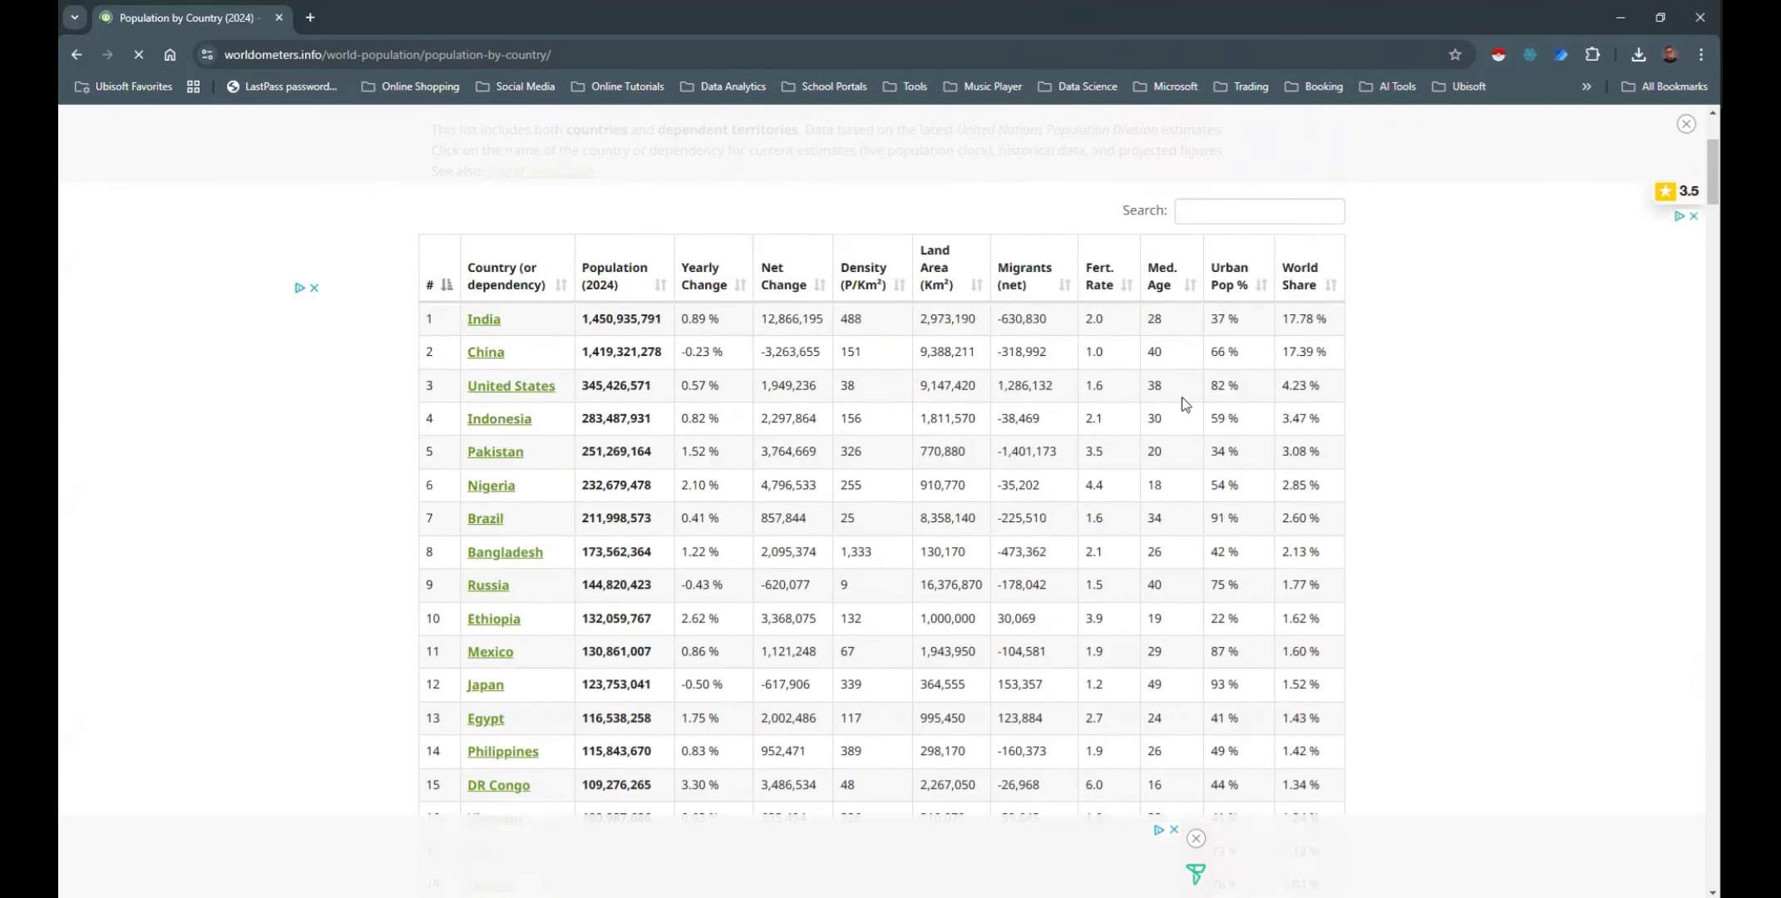
Return to the main World Population page and copy its URL
left_click(557, 54)
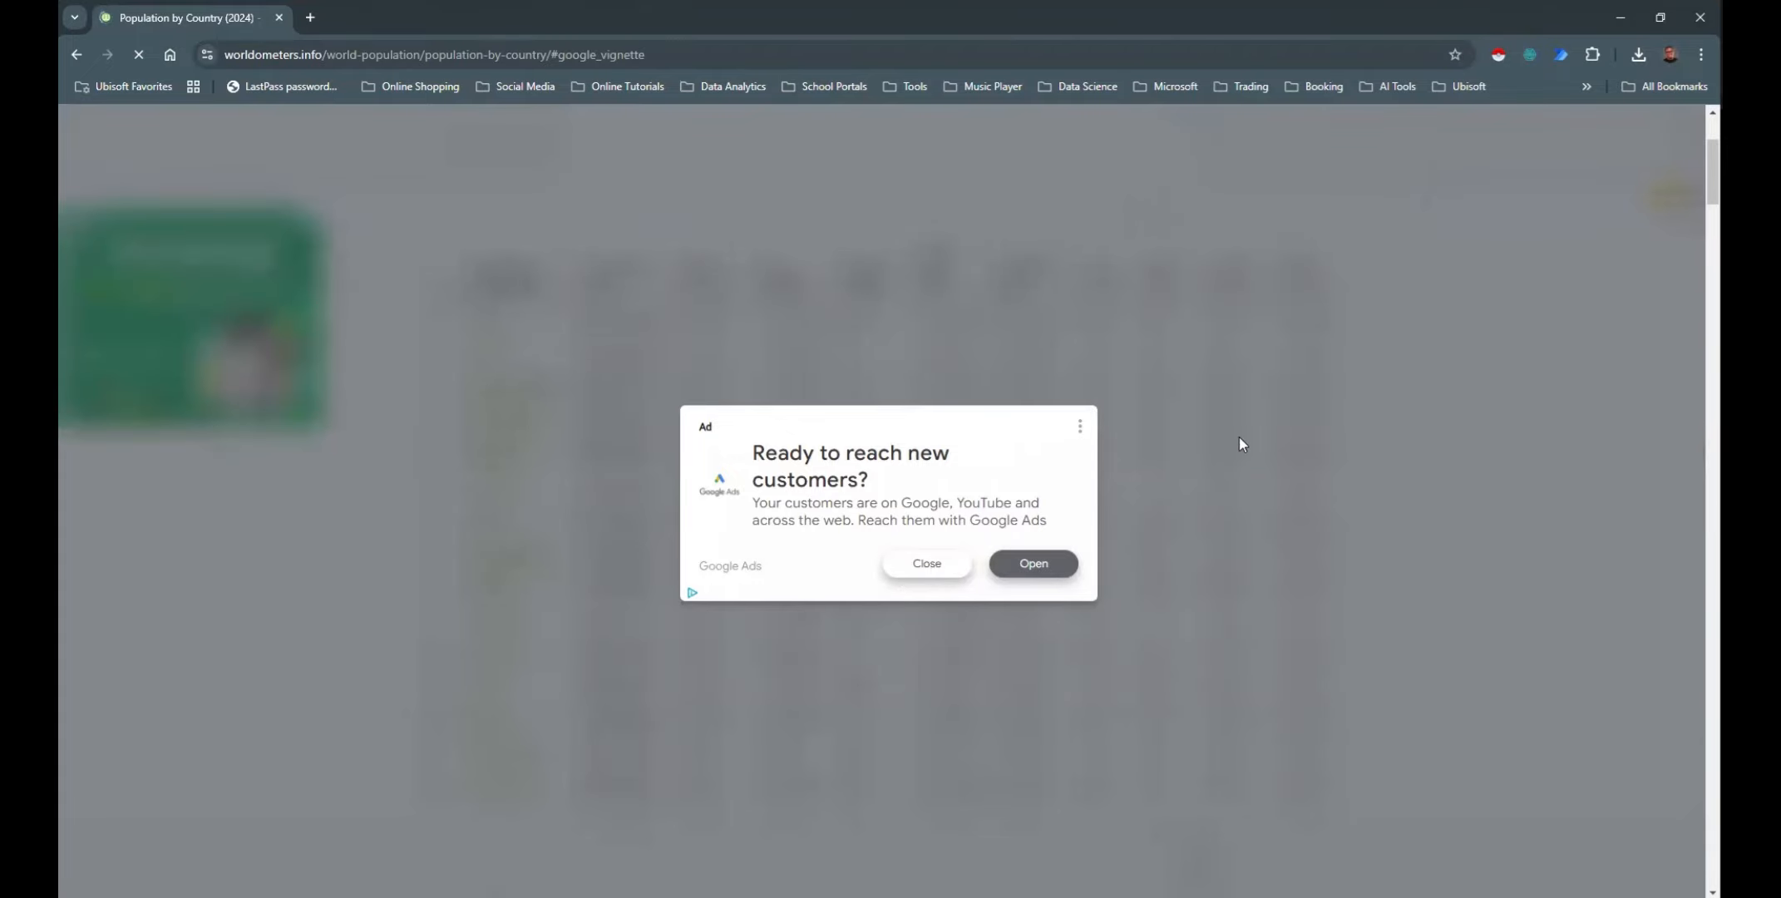
key("alt+Left")
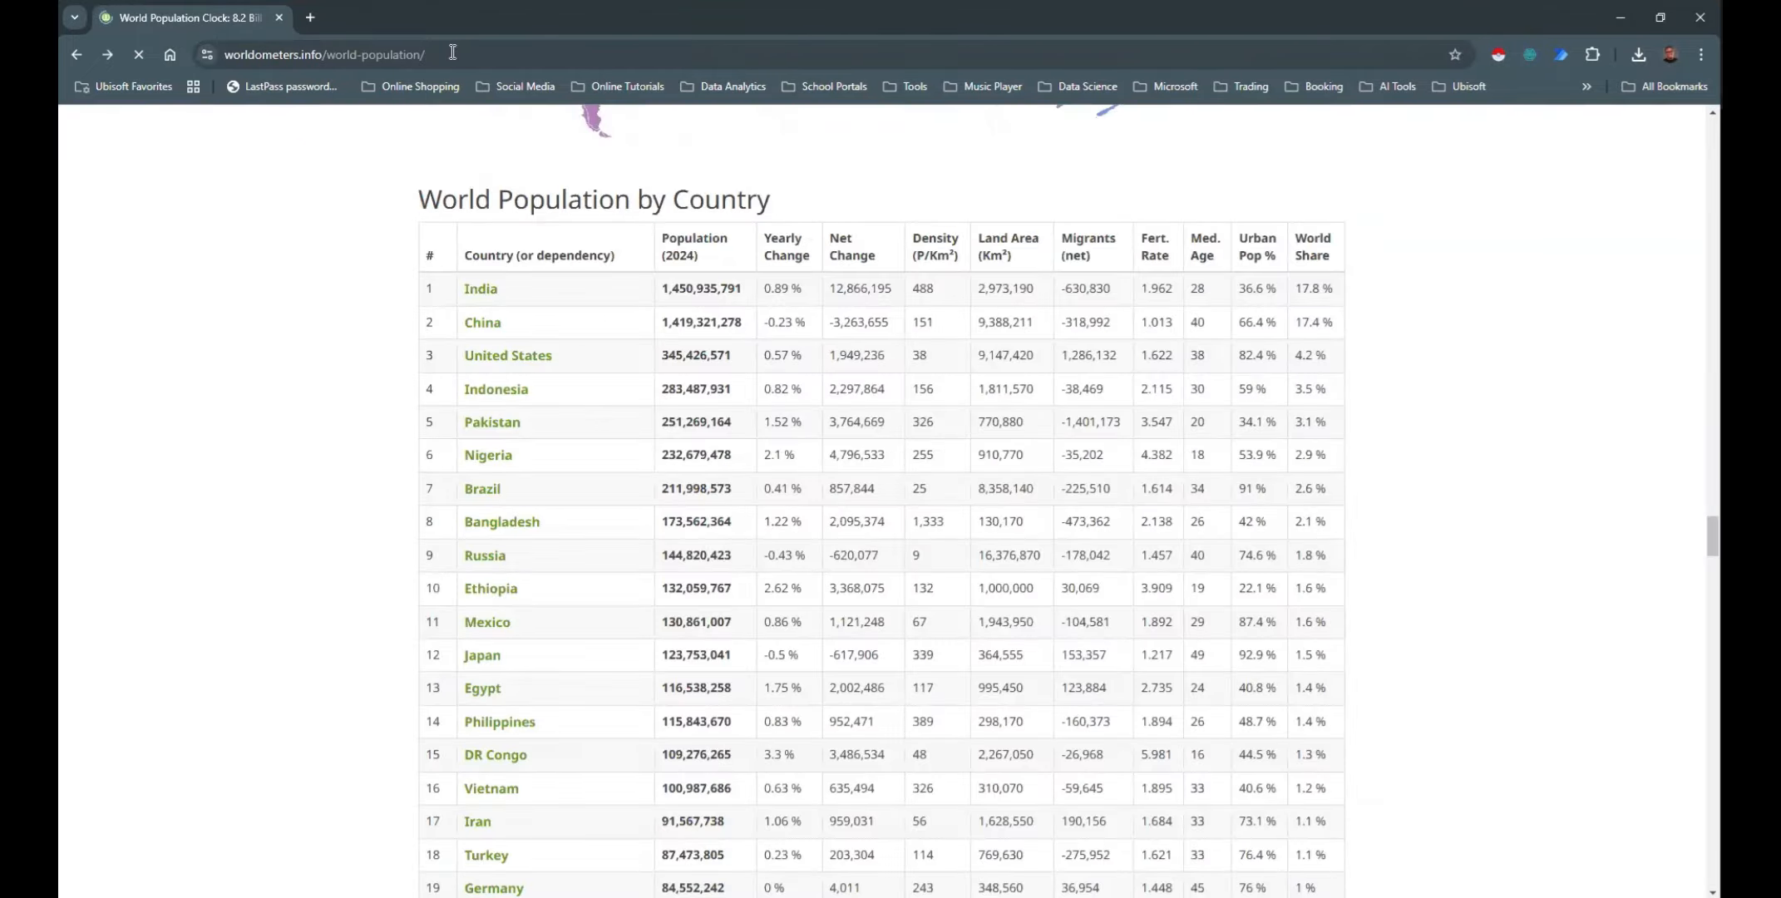
left_click(452, 52)
key("ctrl+a")
key("ctrl+c")
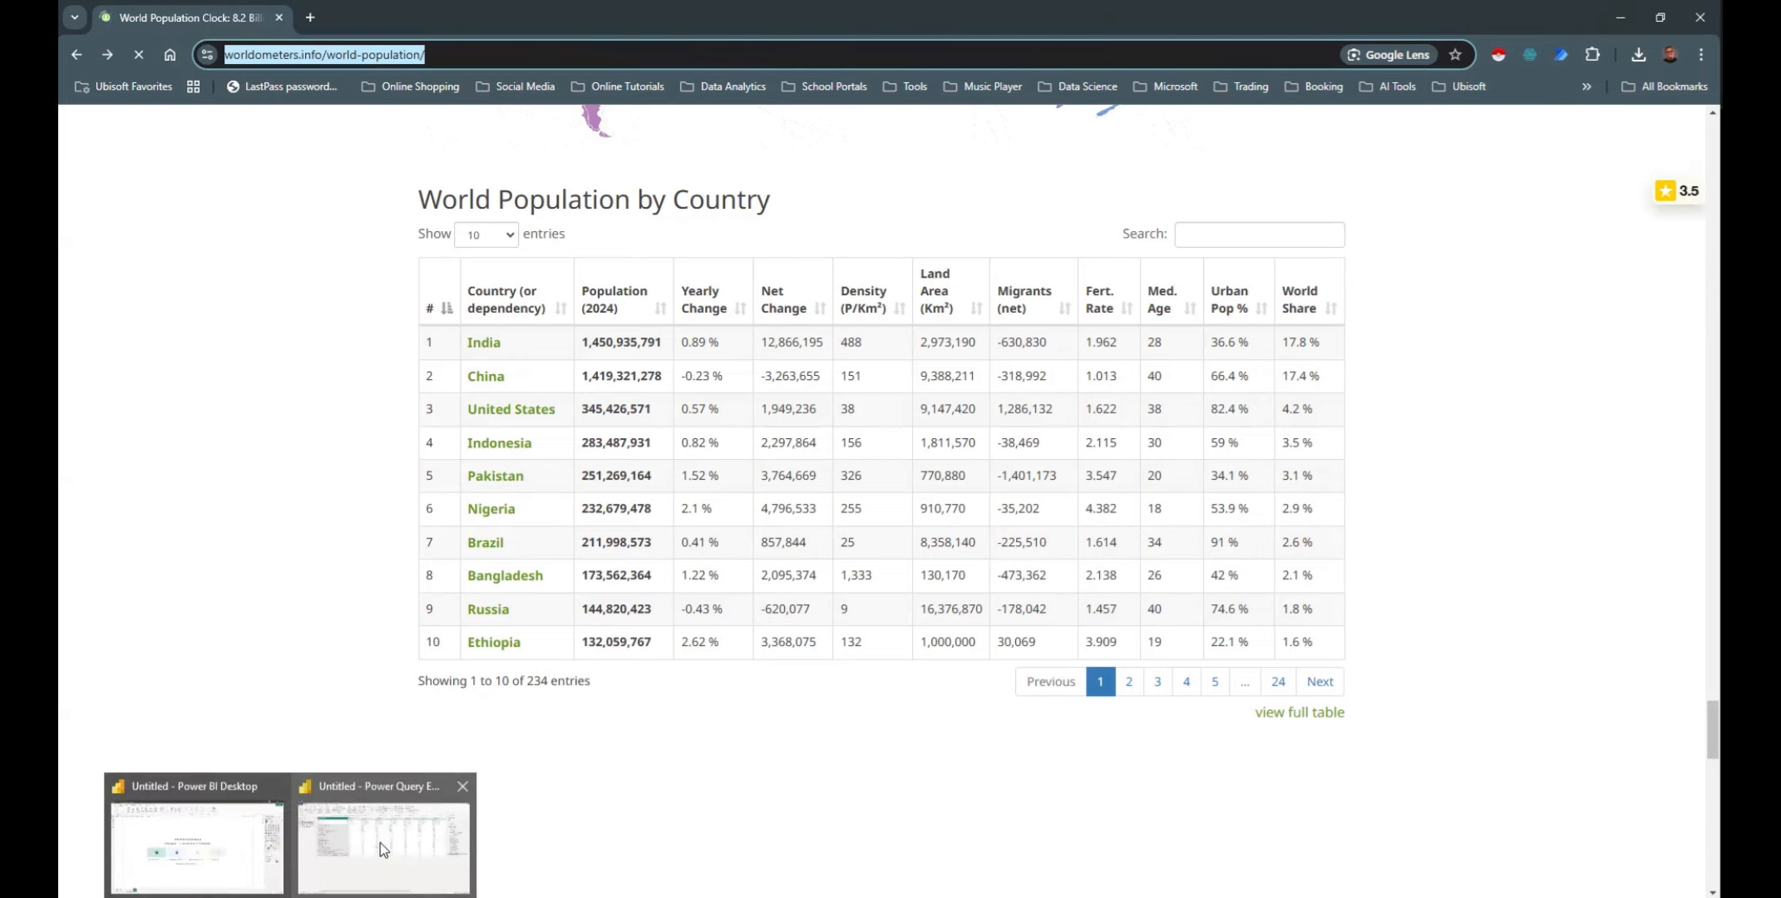
left_click(380, 842)
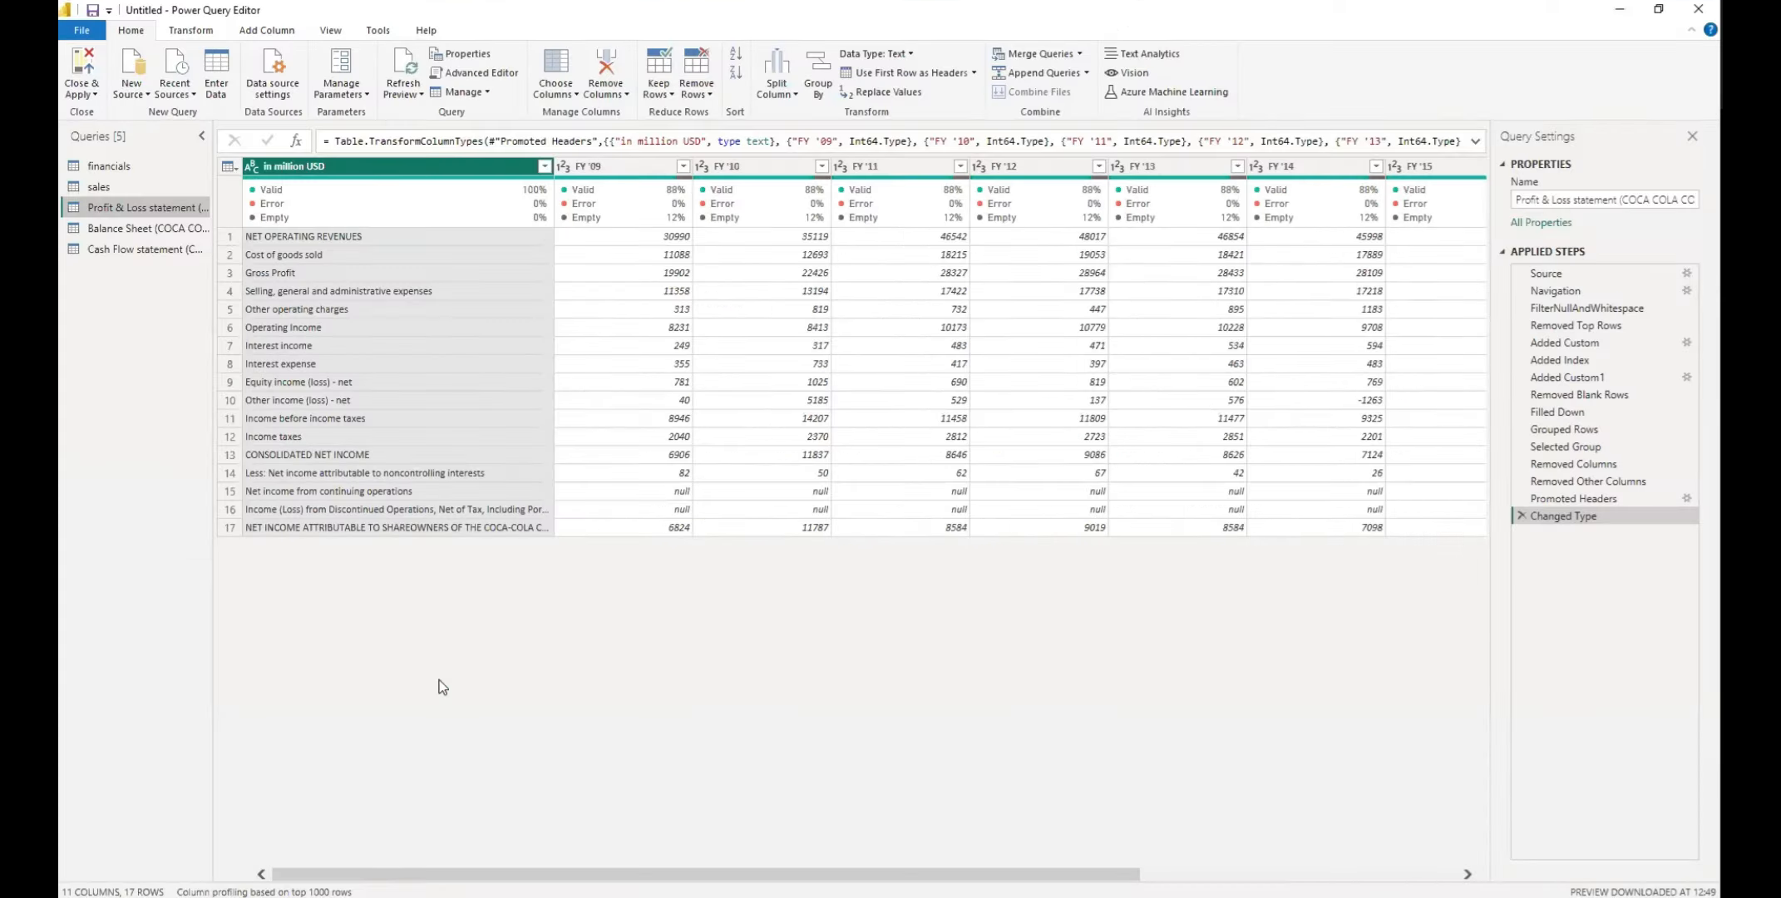
left_click(146, 95)
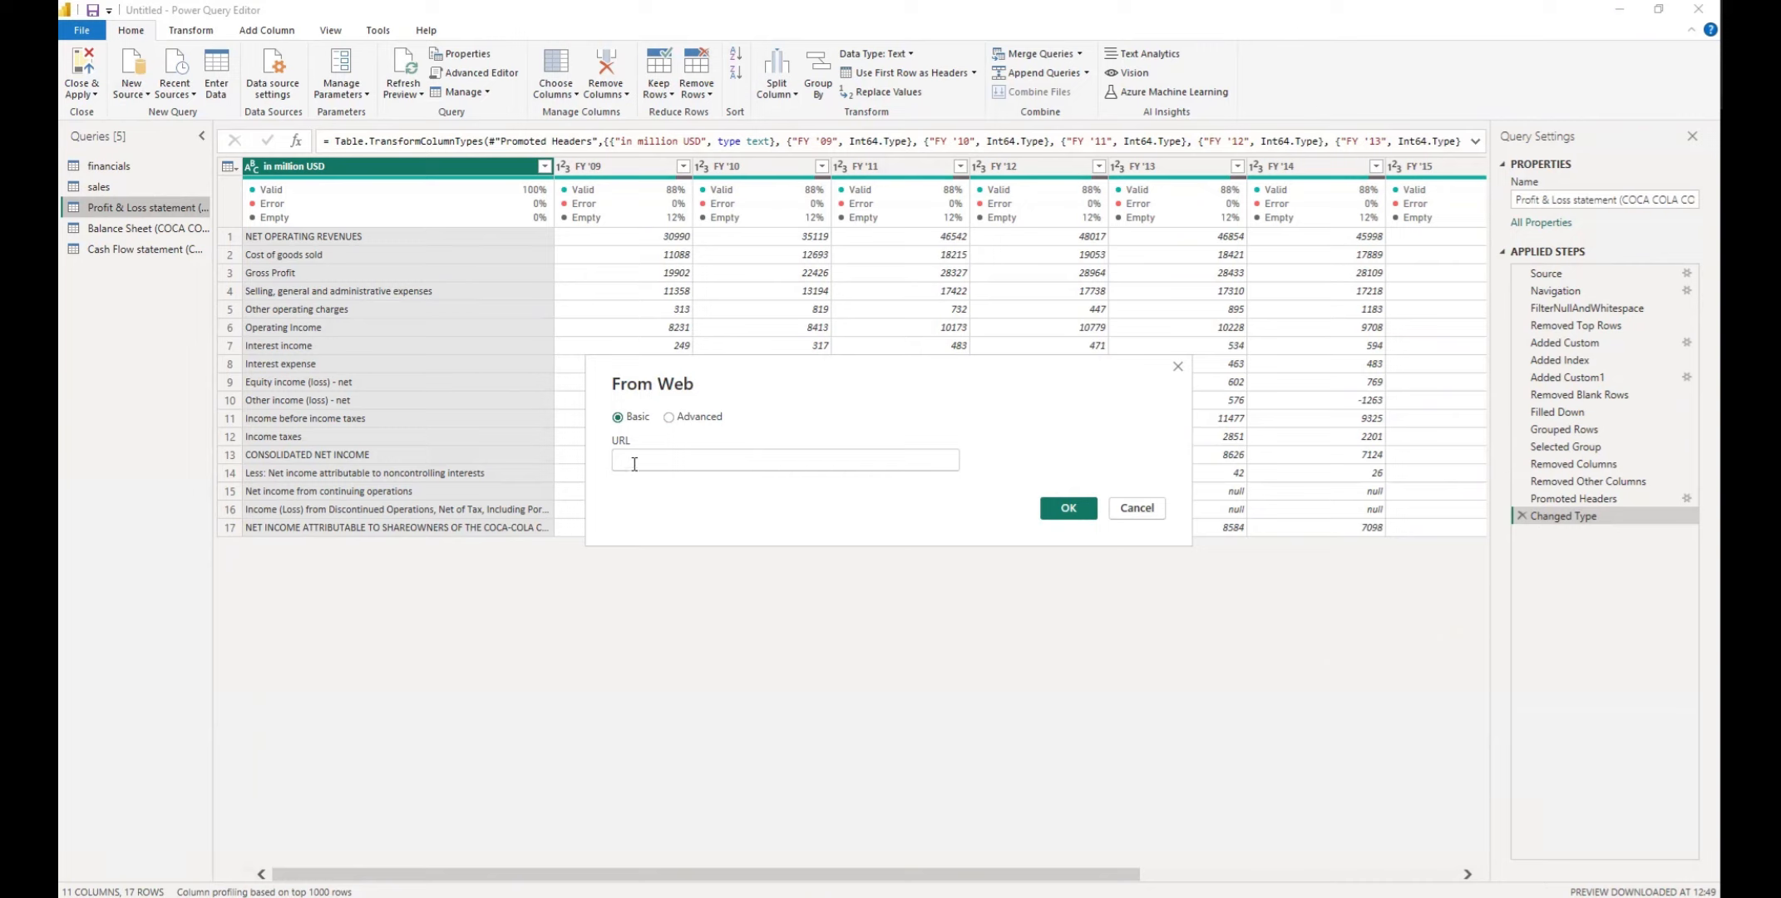
left_click(634, 464)
key("ctrl+v")
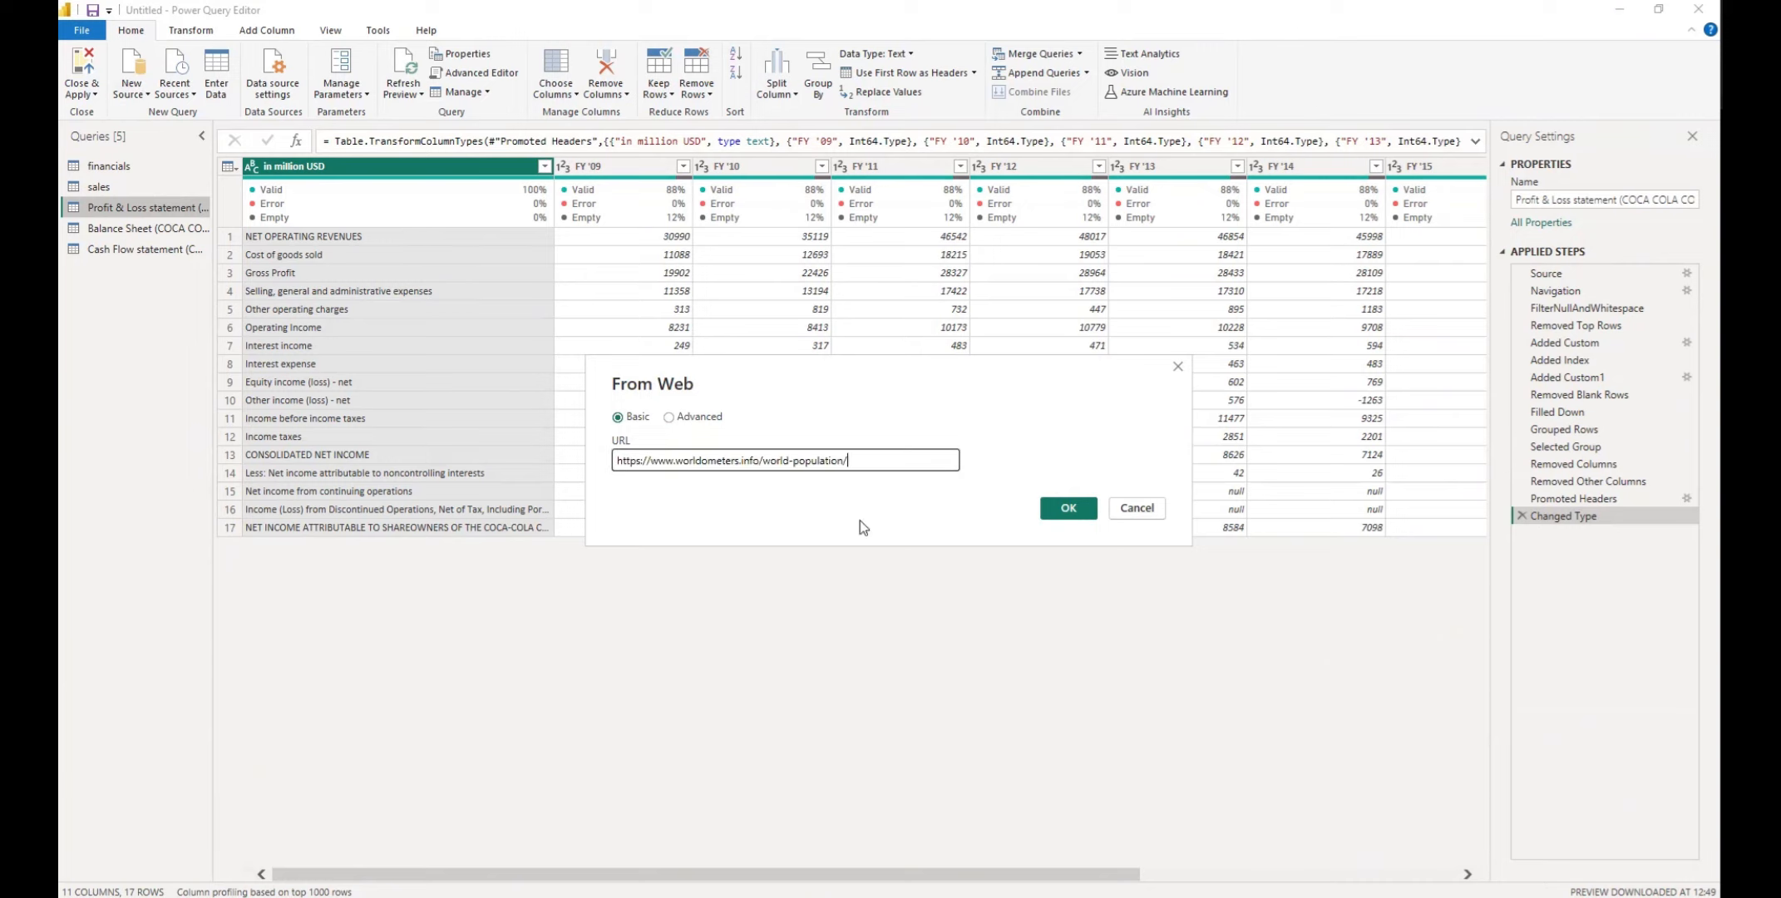
left_click(1061, 510)
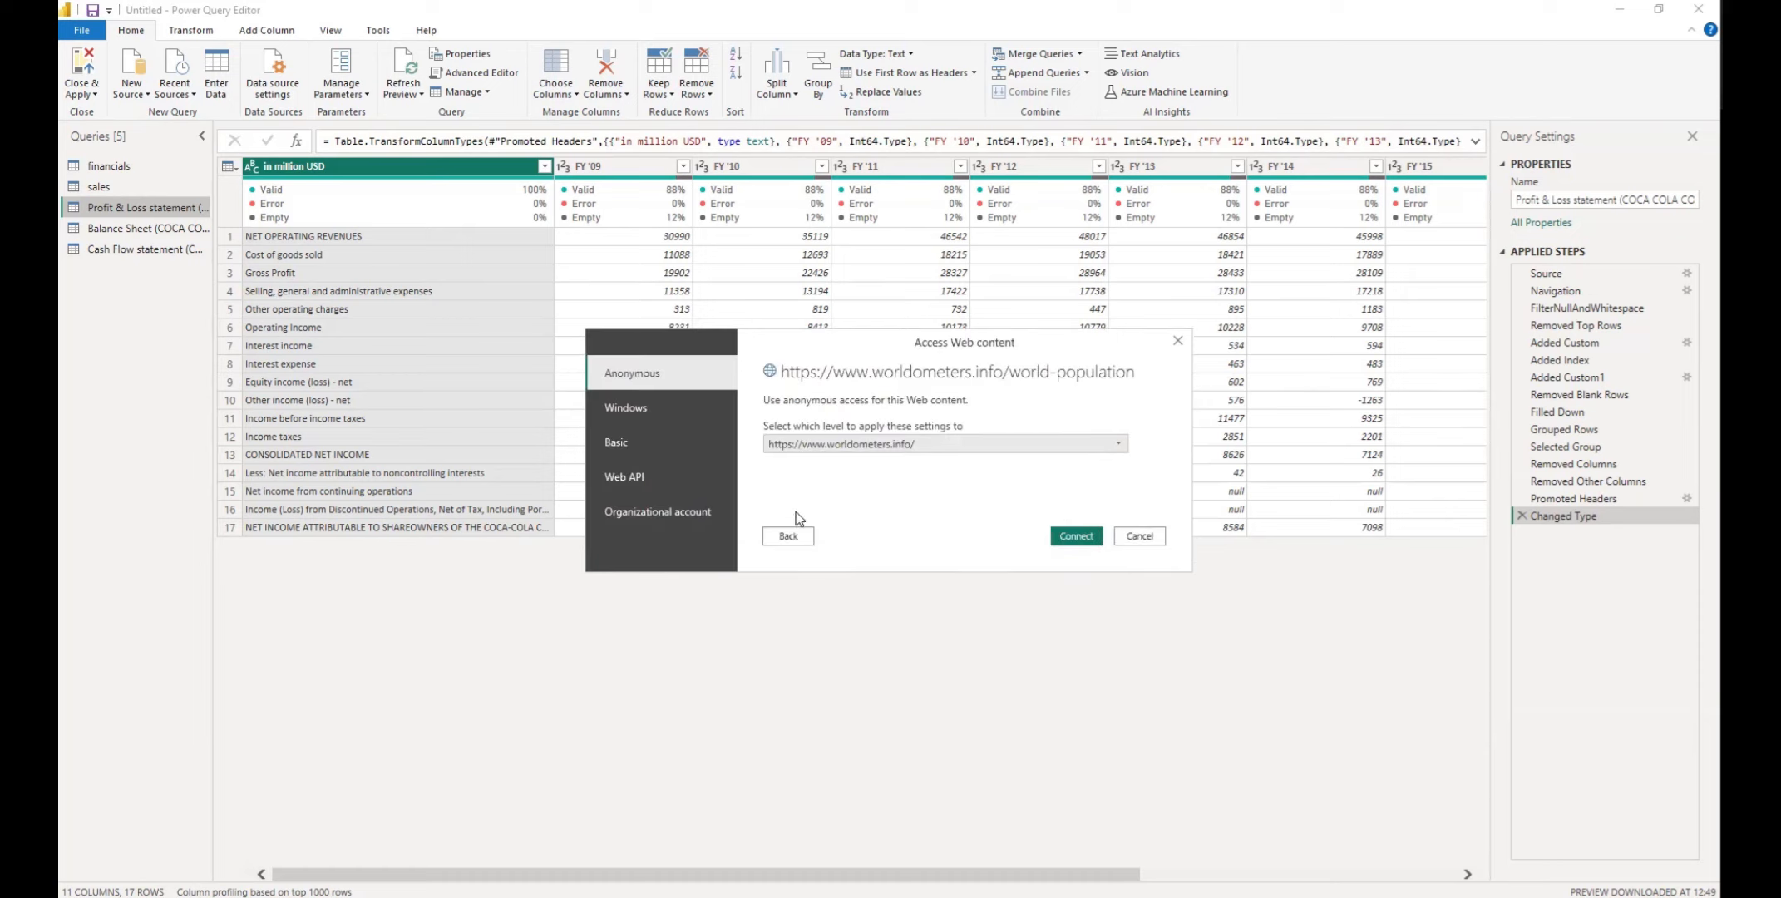
left_click(1074, 535)
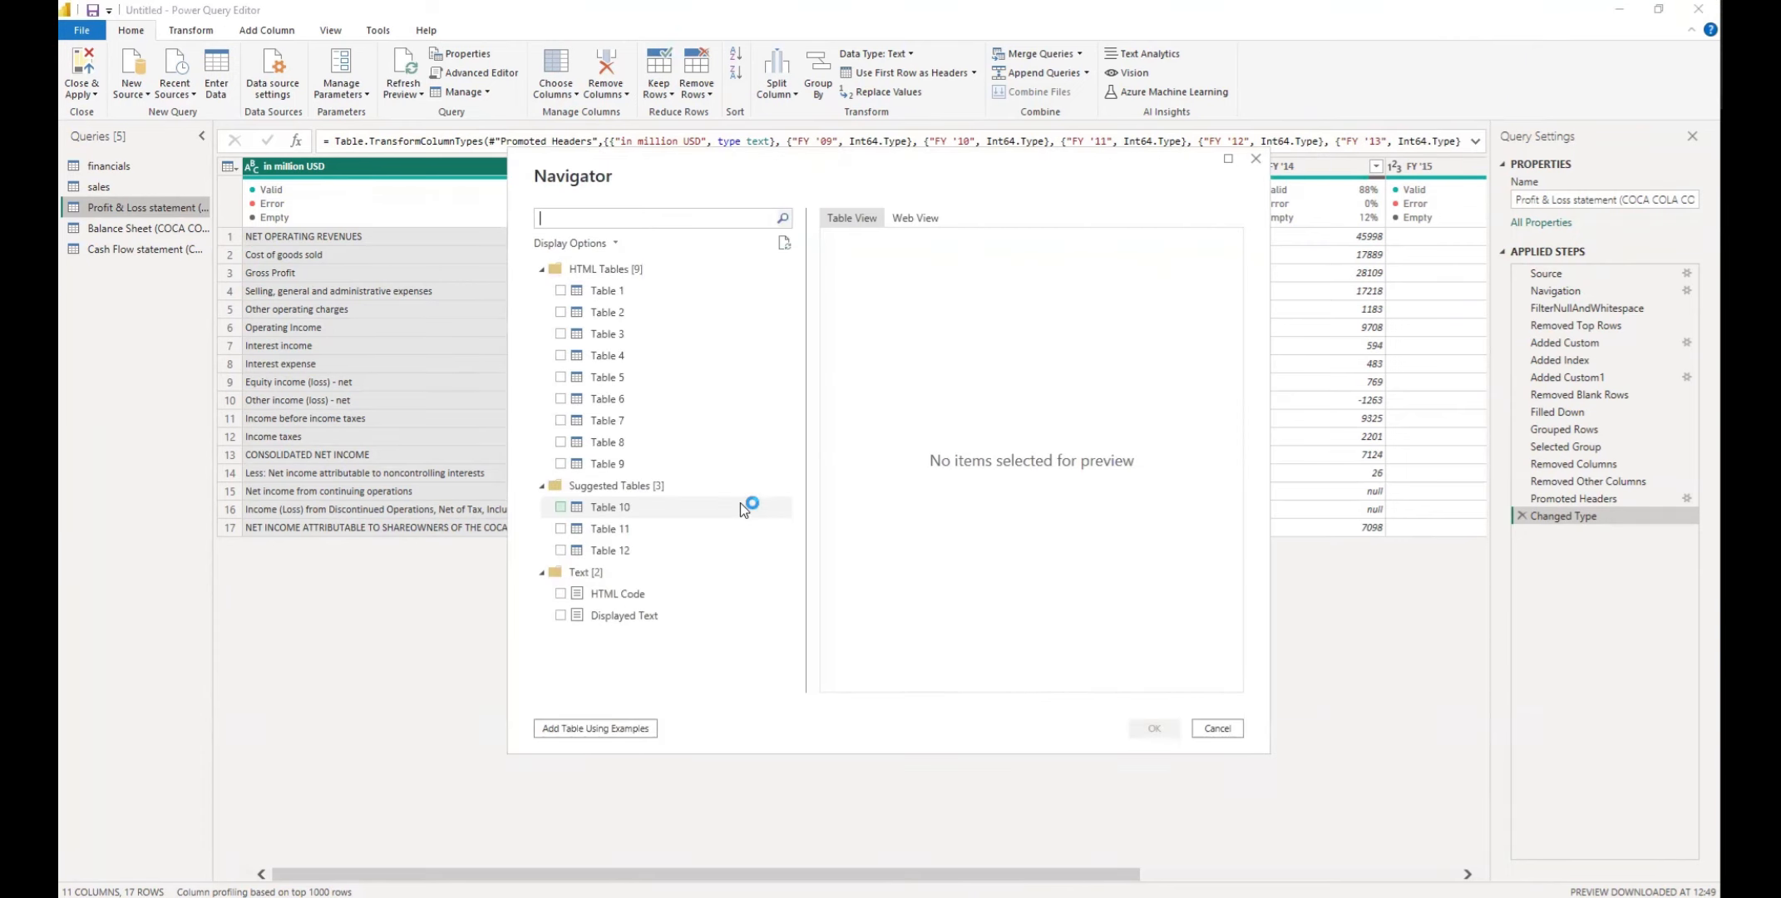
Preview HTML Tables 1 through 9 from the World Population page and examine their columns
left_click(628, 292)
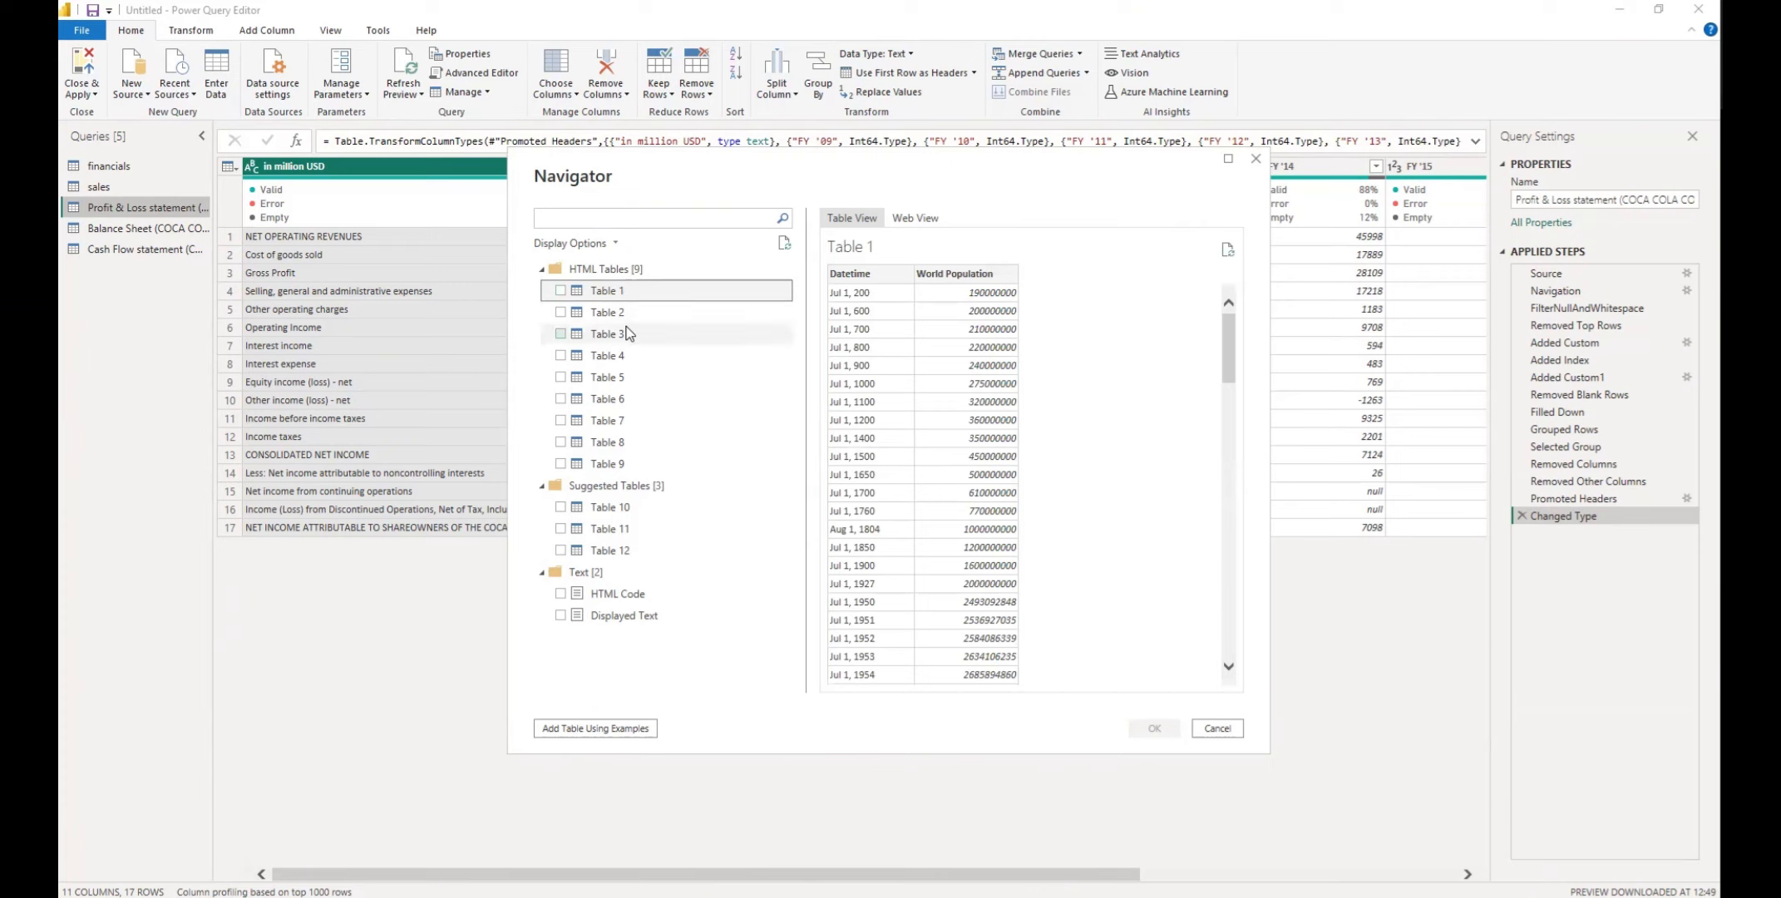
left_click(637, 312)
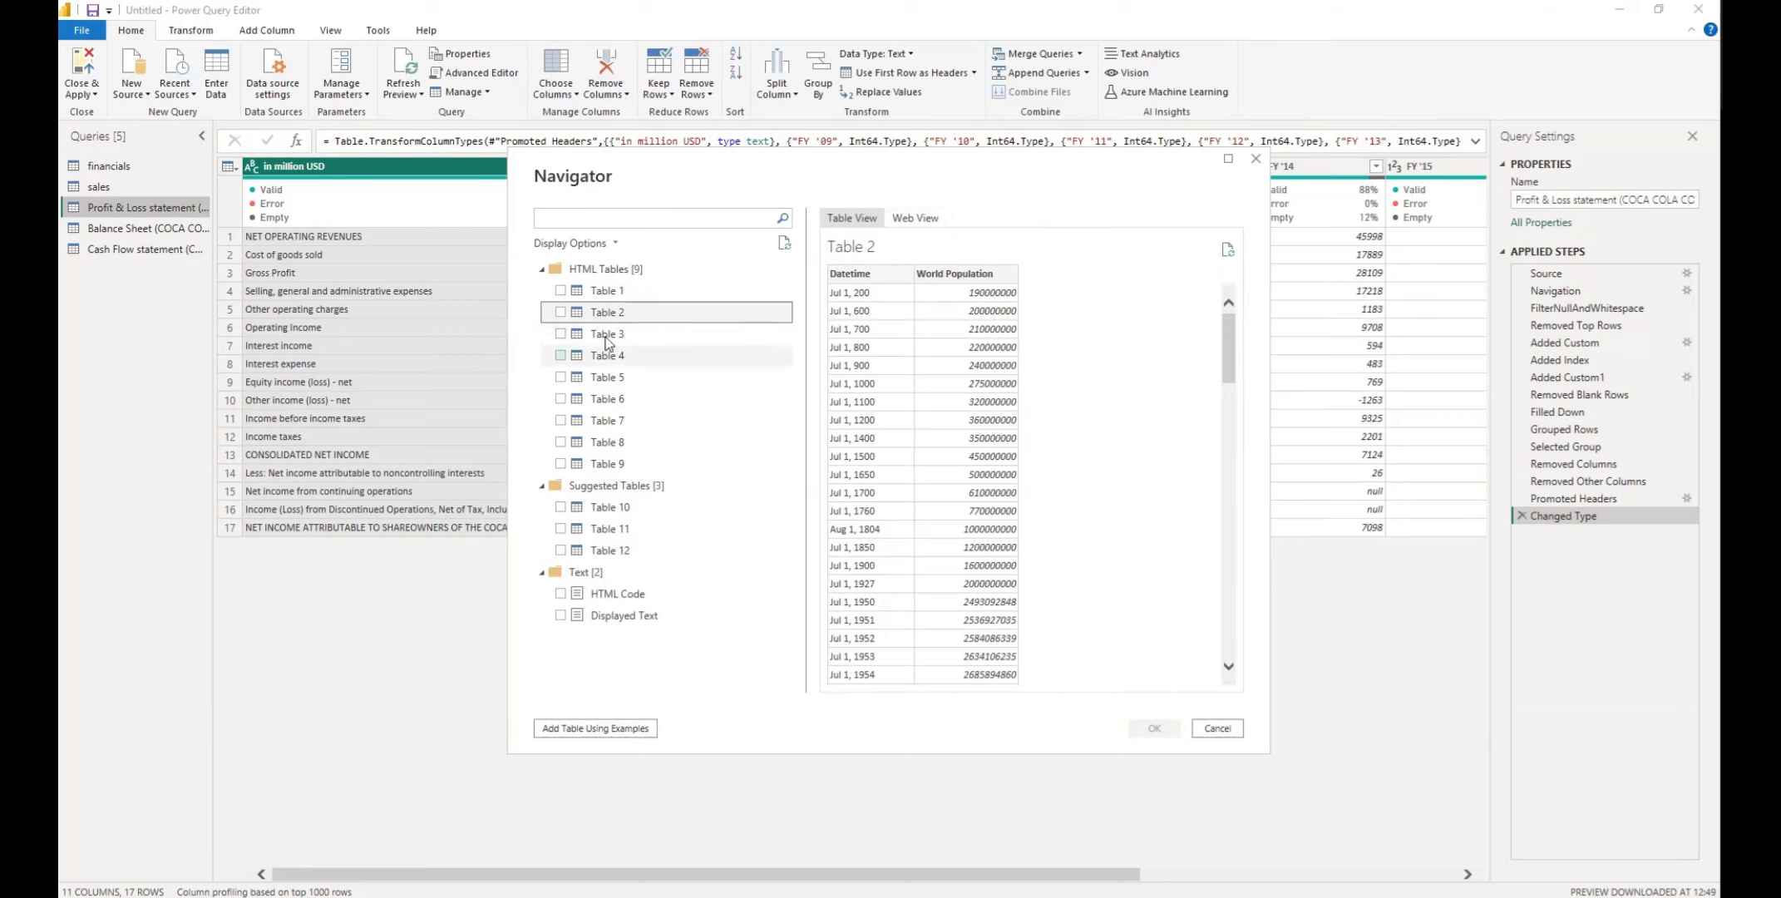
left_click(644, 335)
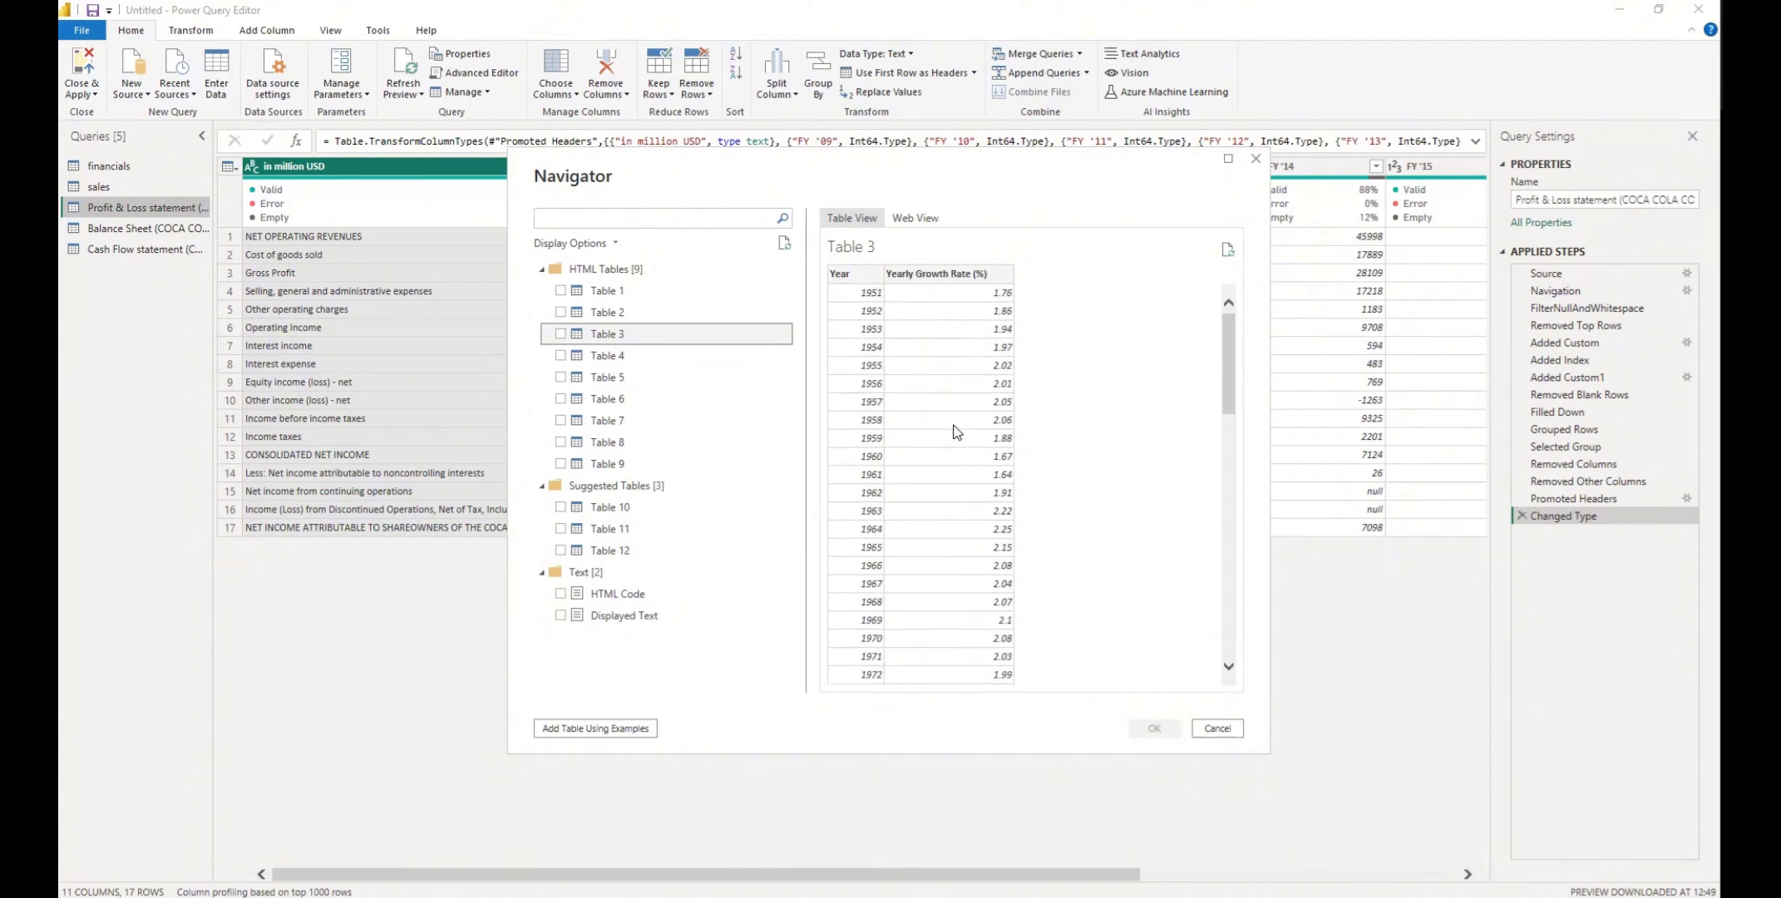
left_click(636, 355)
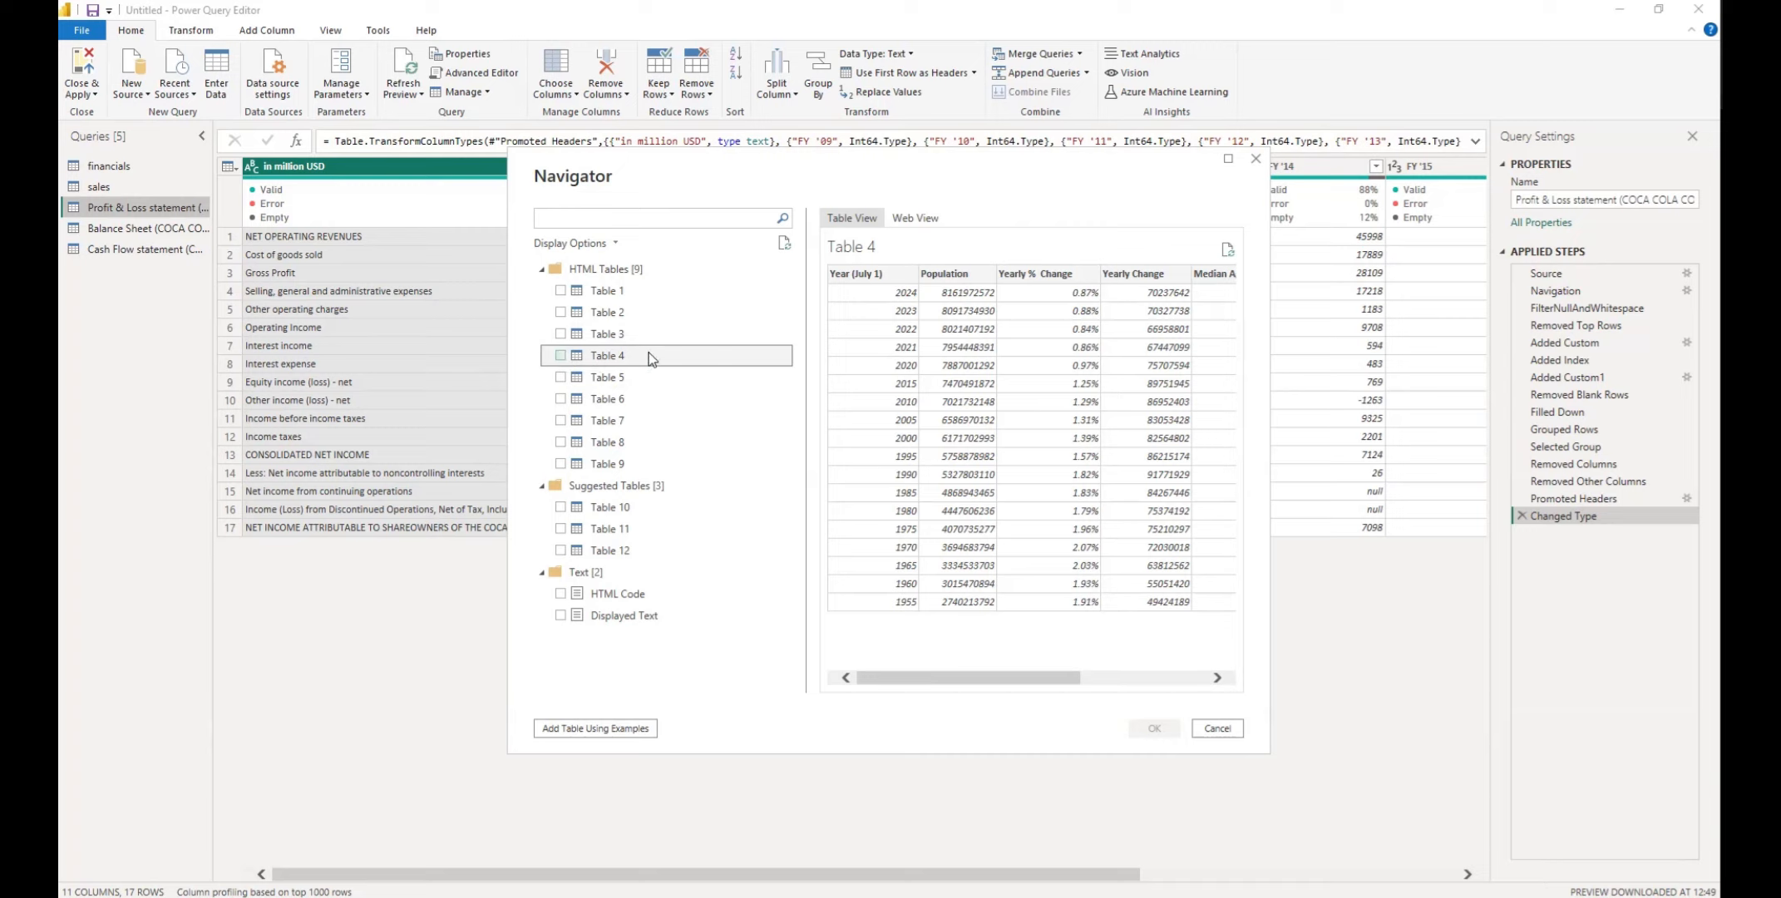
mouse_move(1053, 678)
left_mouse_down()
mouse_move(1195, 686)
mouse_move(1024, 662)
left_mouse_up()
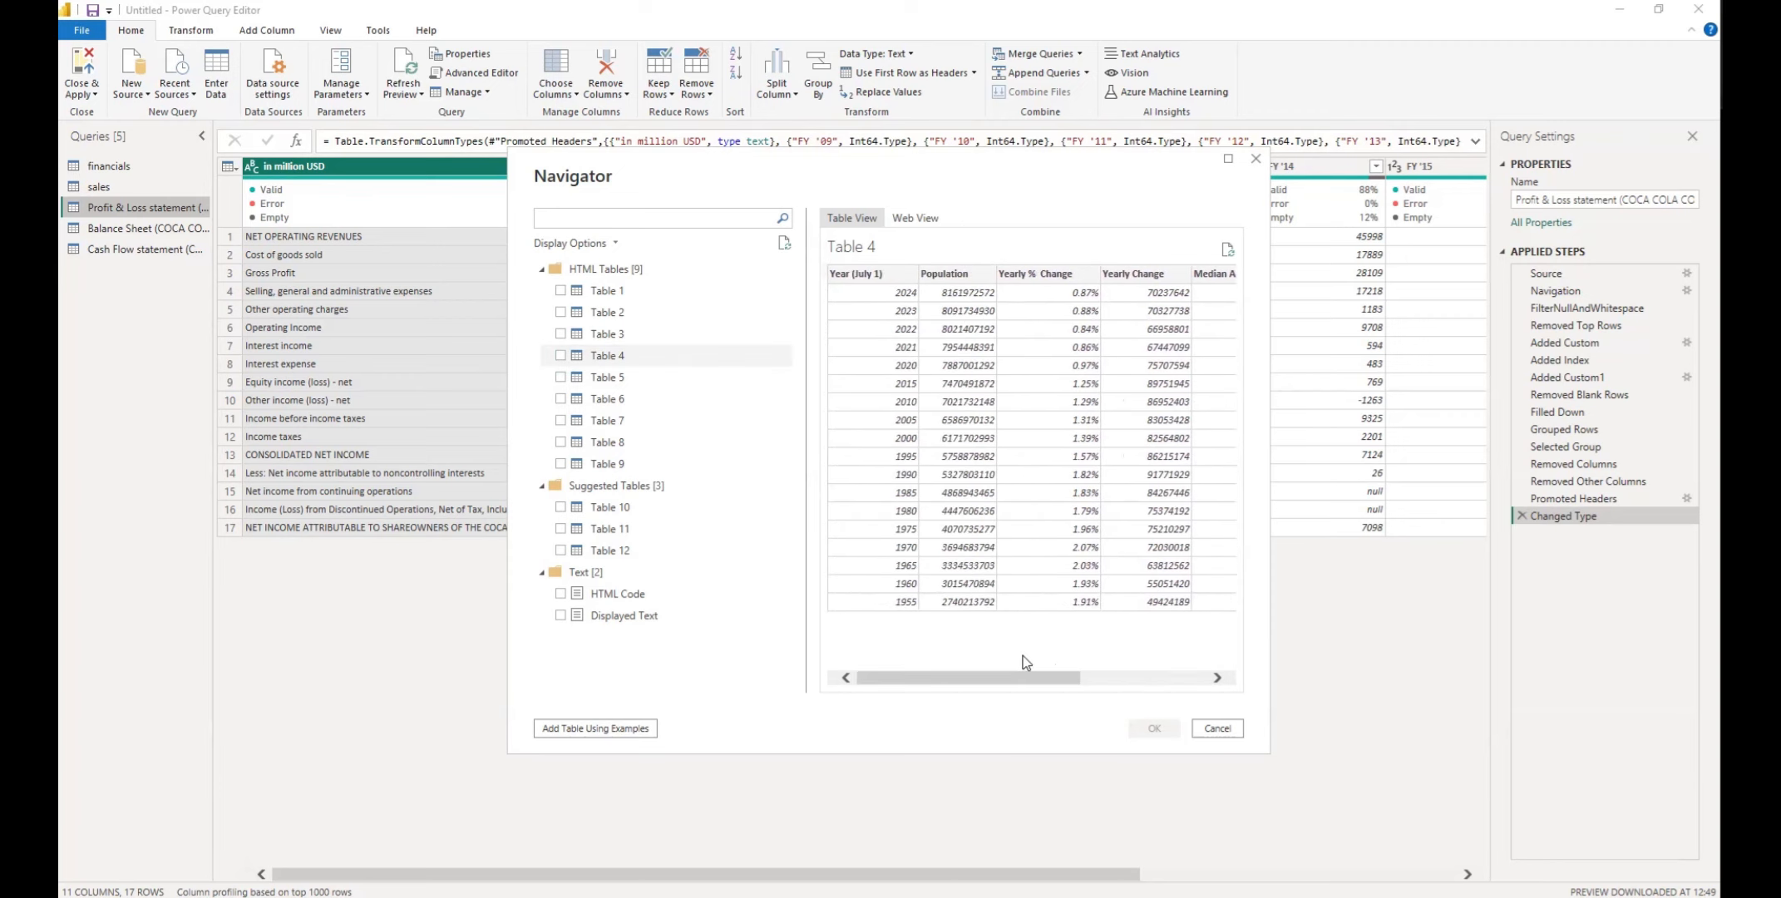
left_click(649, 382)
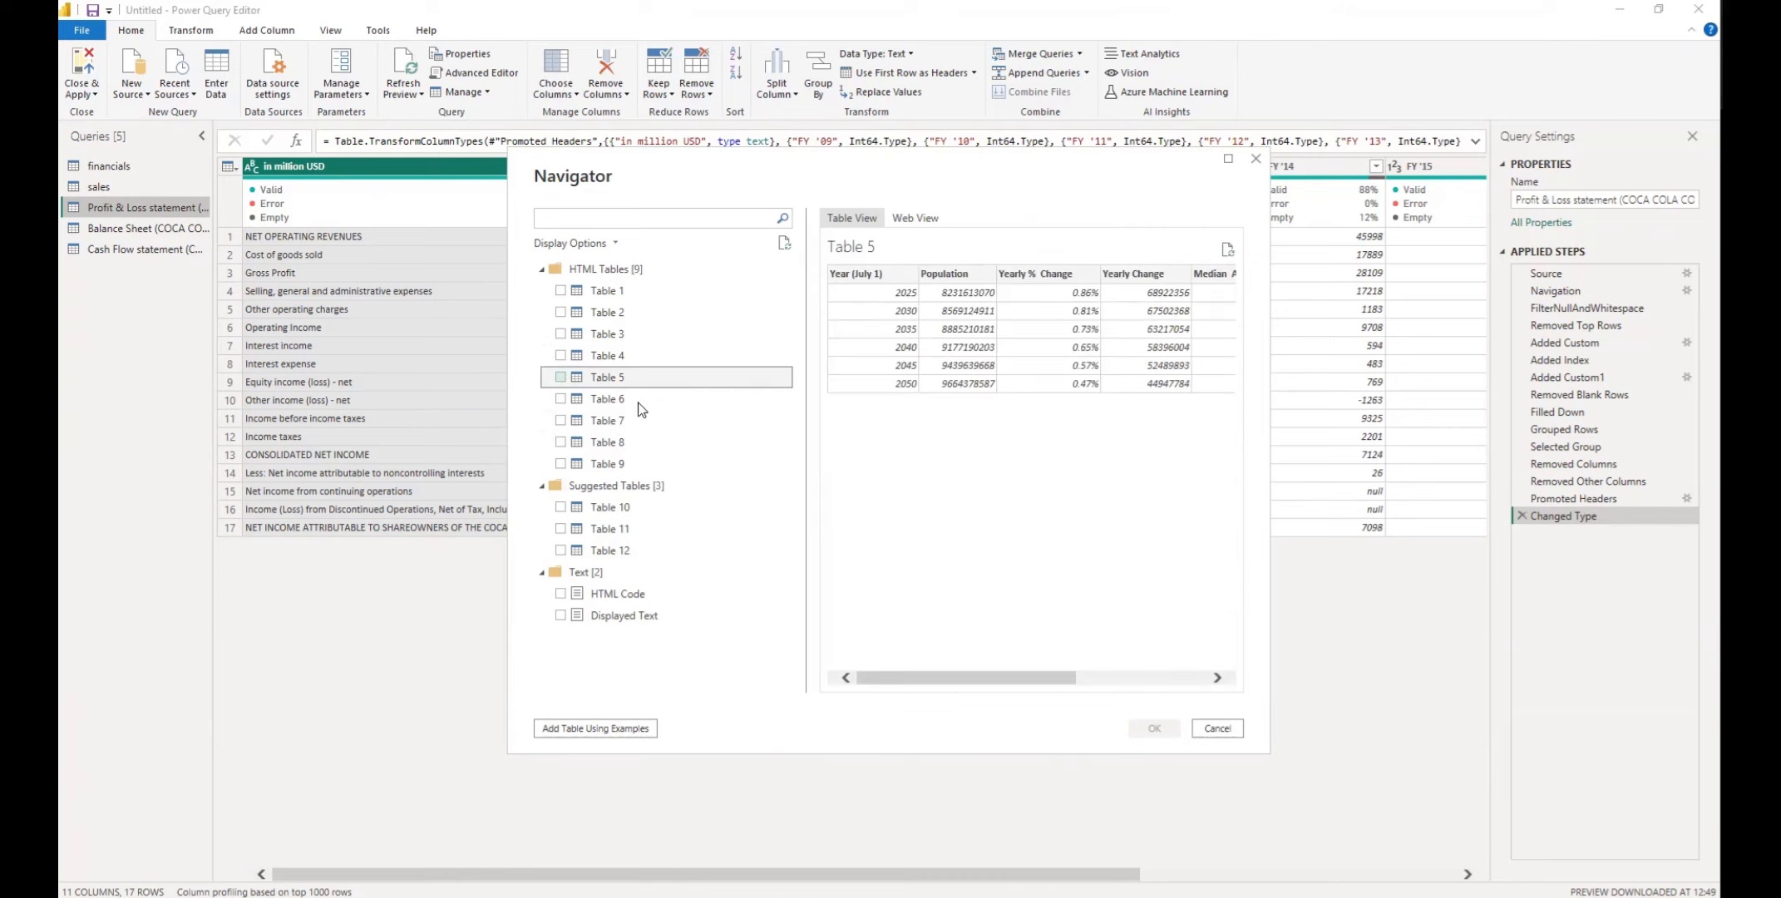
left_click(636, 399)
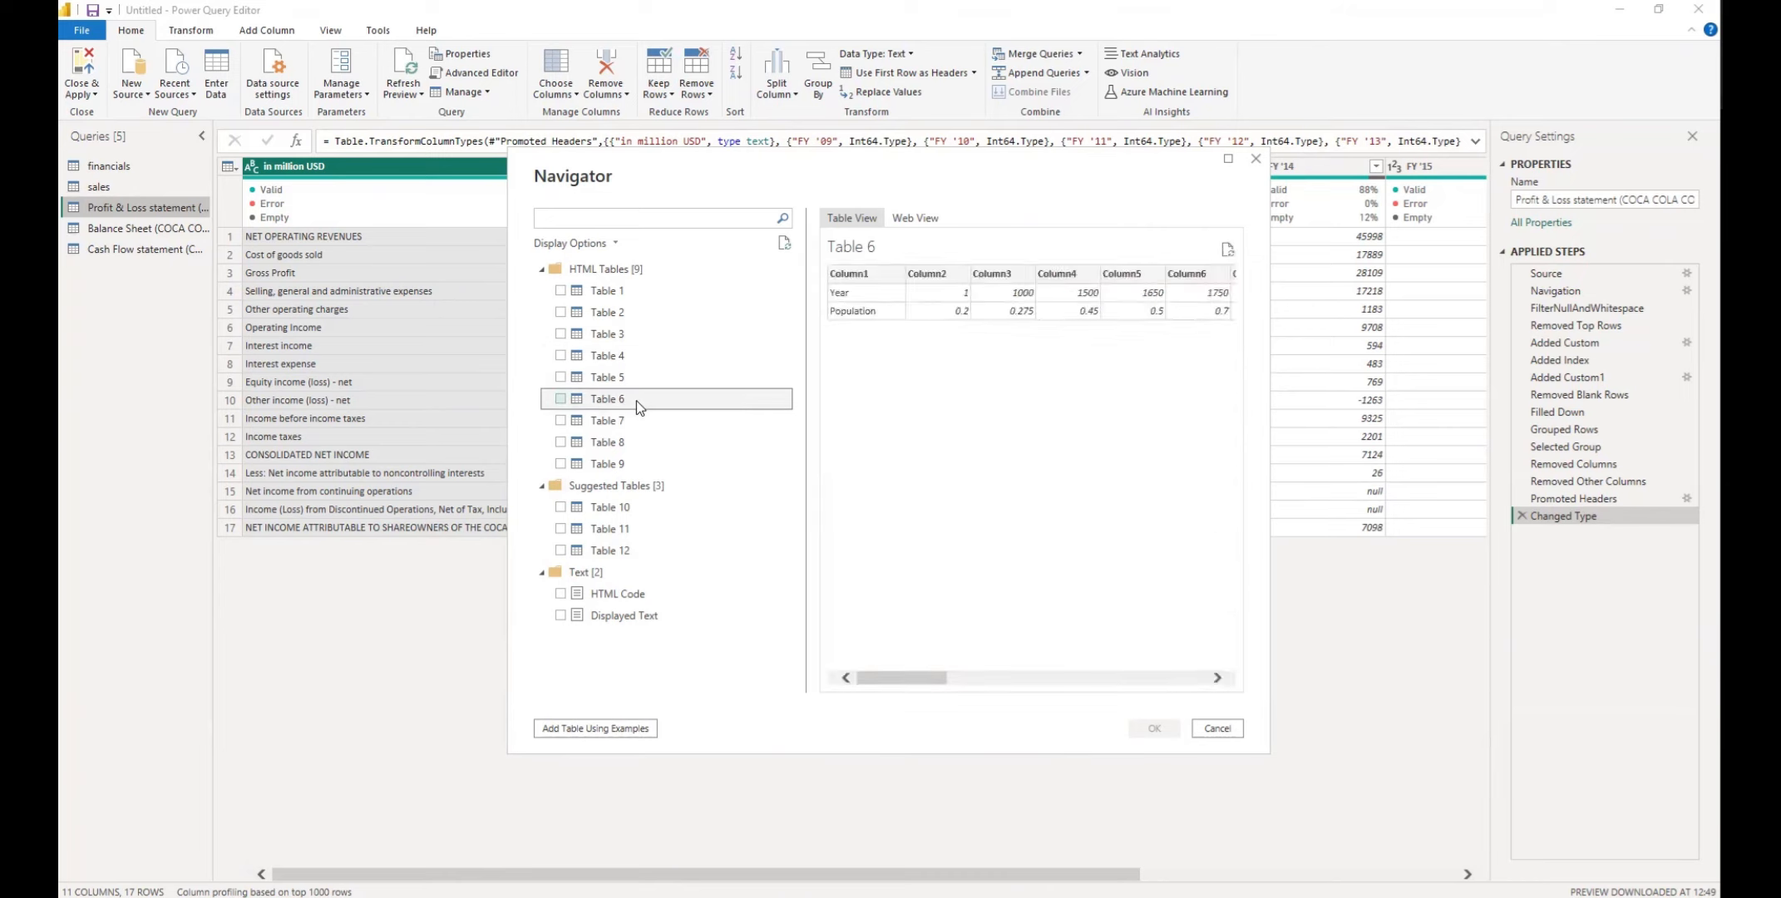
left_click(641, 422)
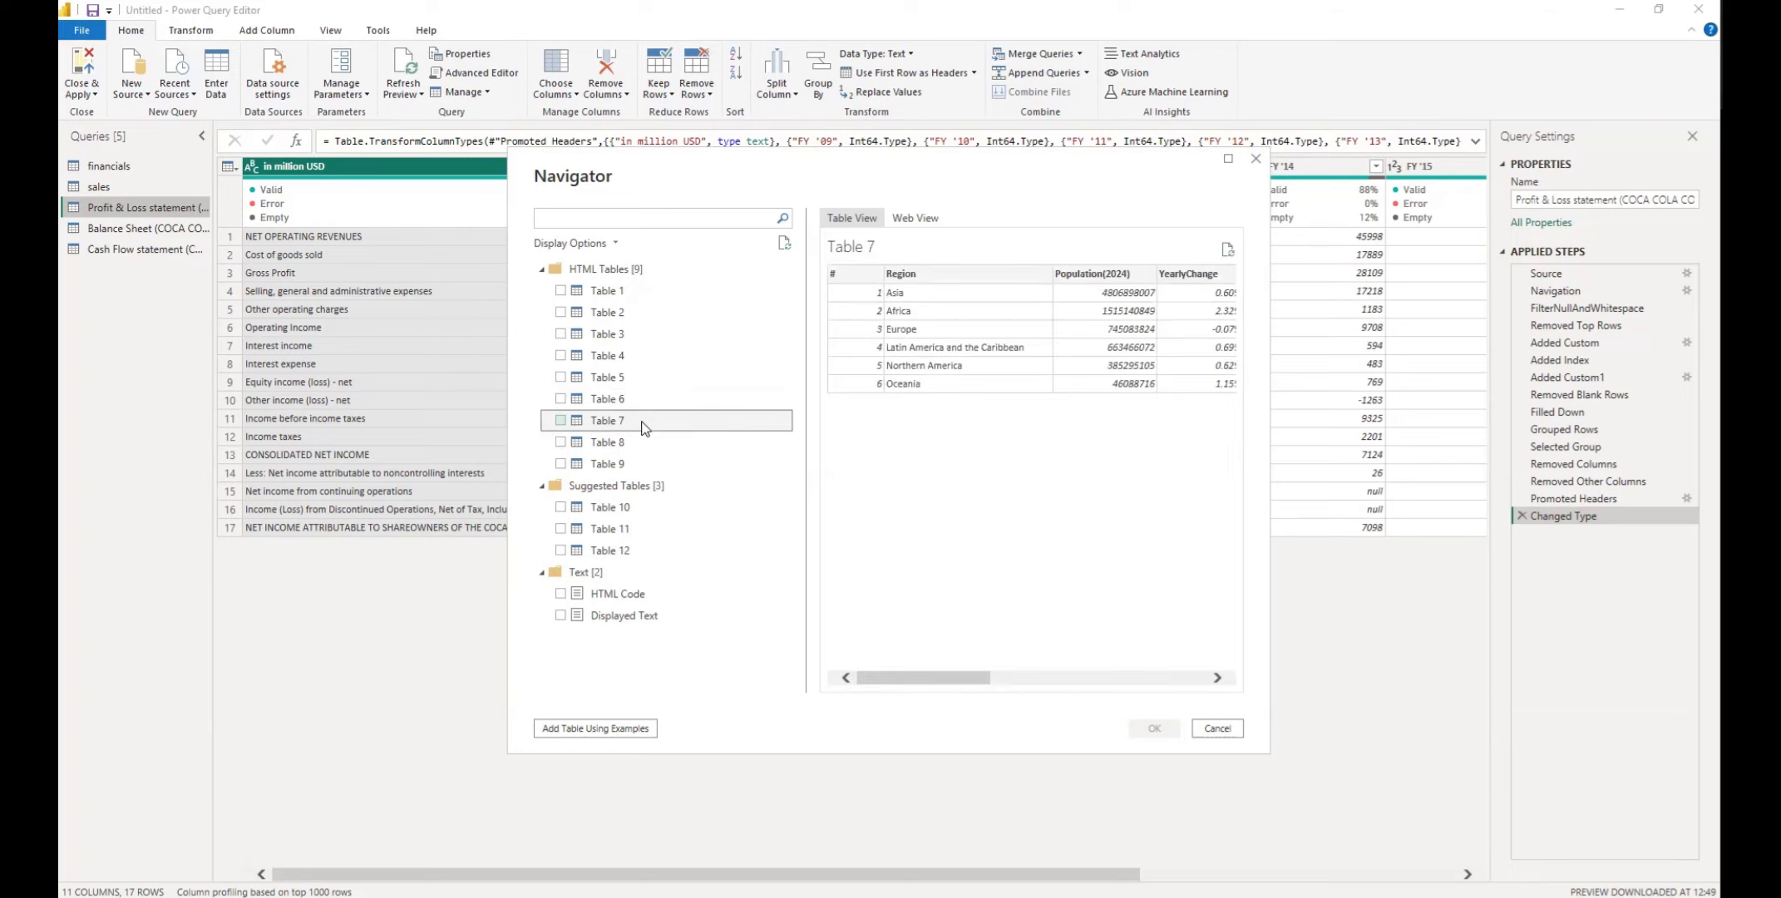
left_click(649, 441)
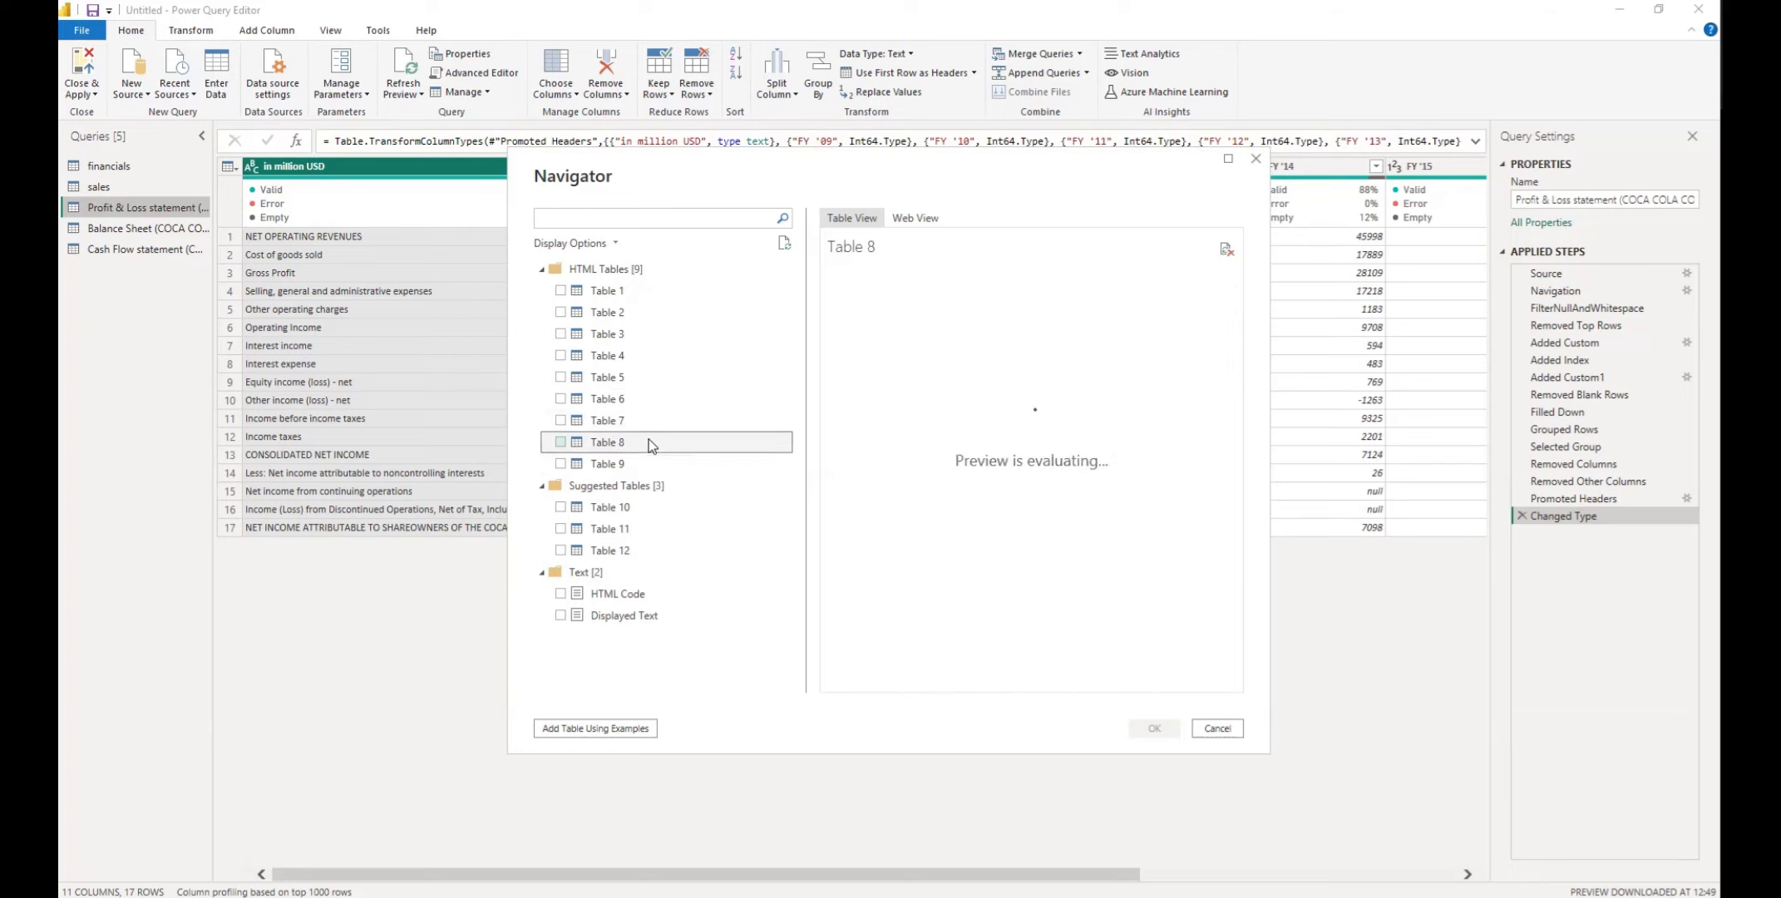
left_click(648, 465)
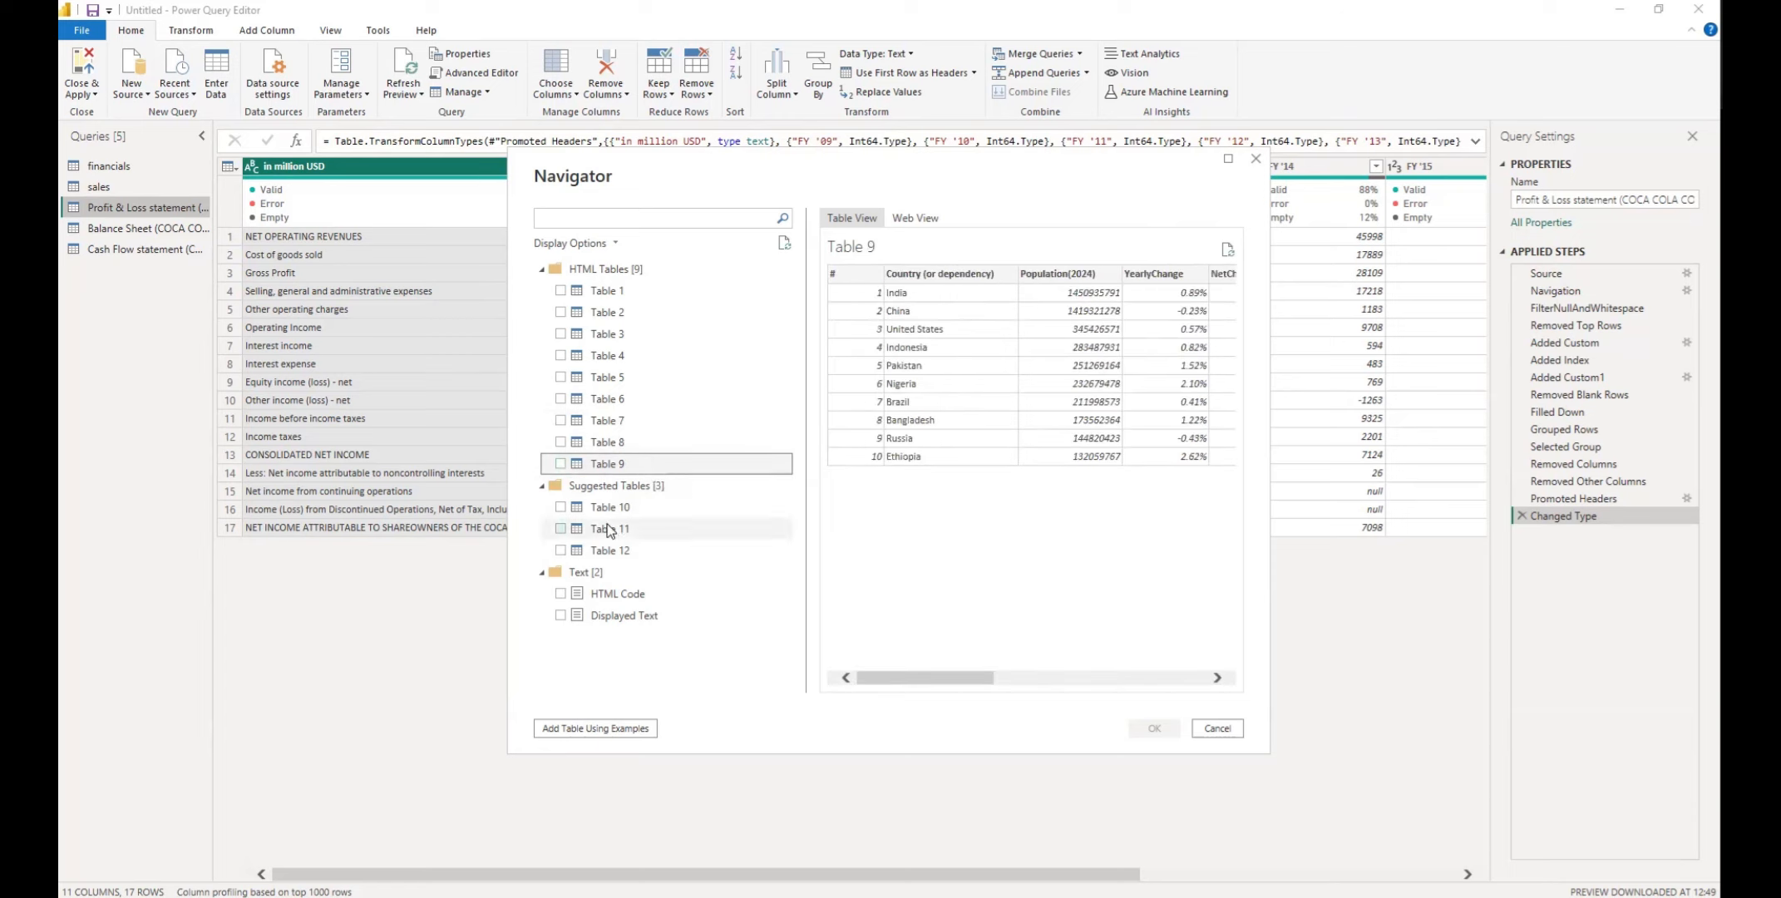
left_click_drag(941, 687, 869, 629)
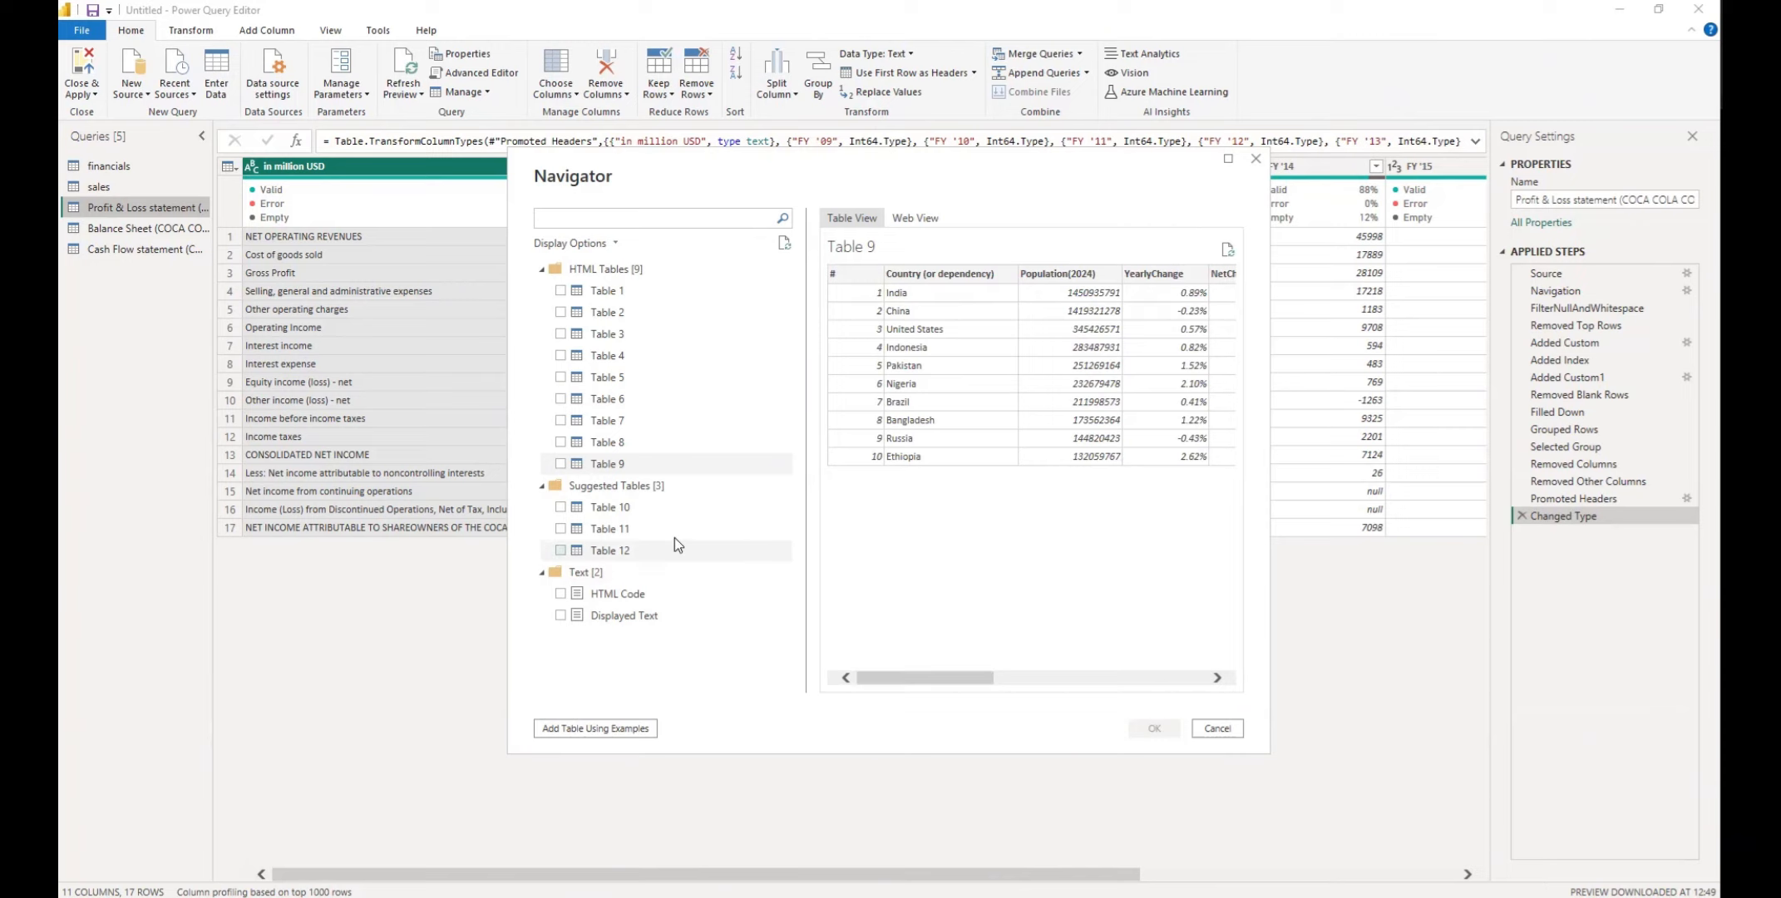
Preview the suggested Tables 10, 11 and 12 from the same web page
left_click(641, 509)
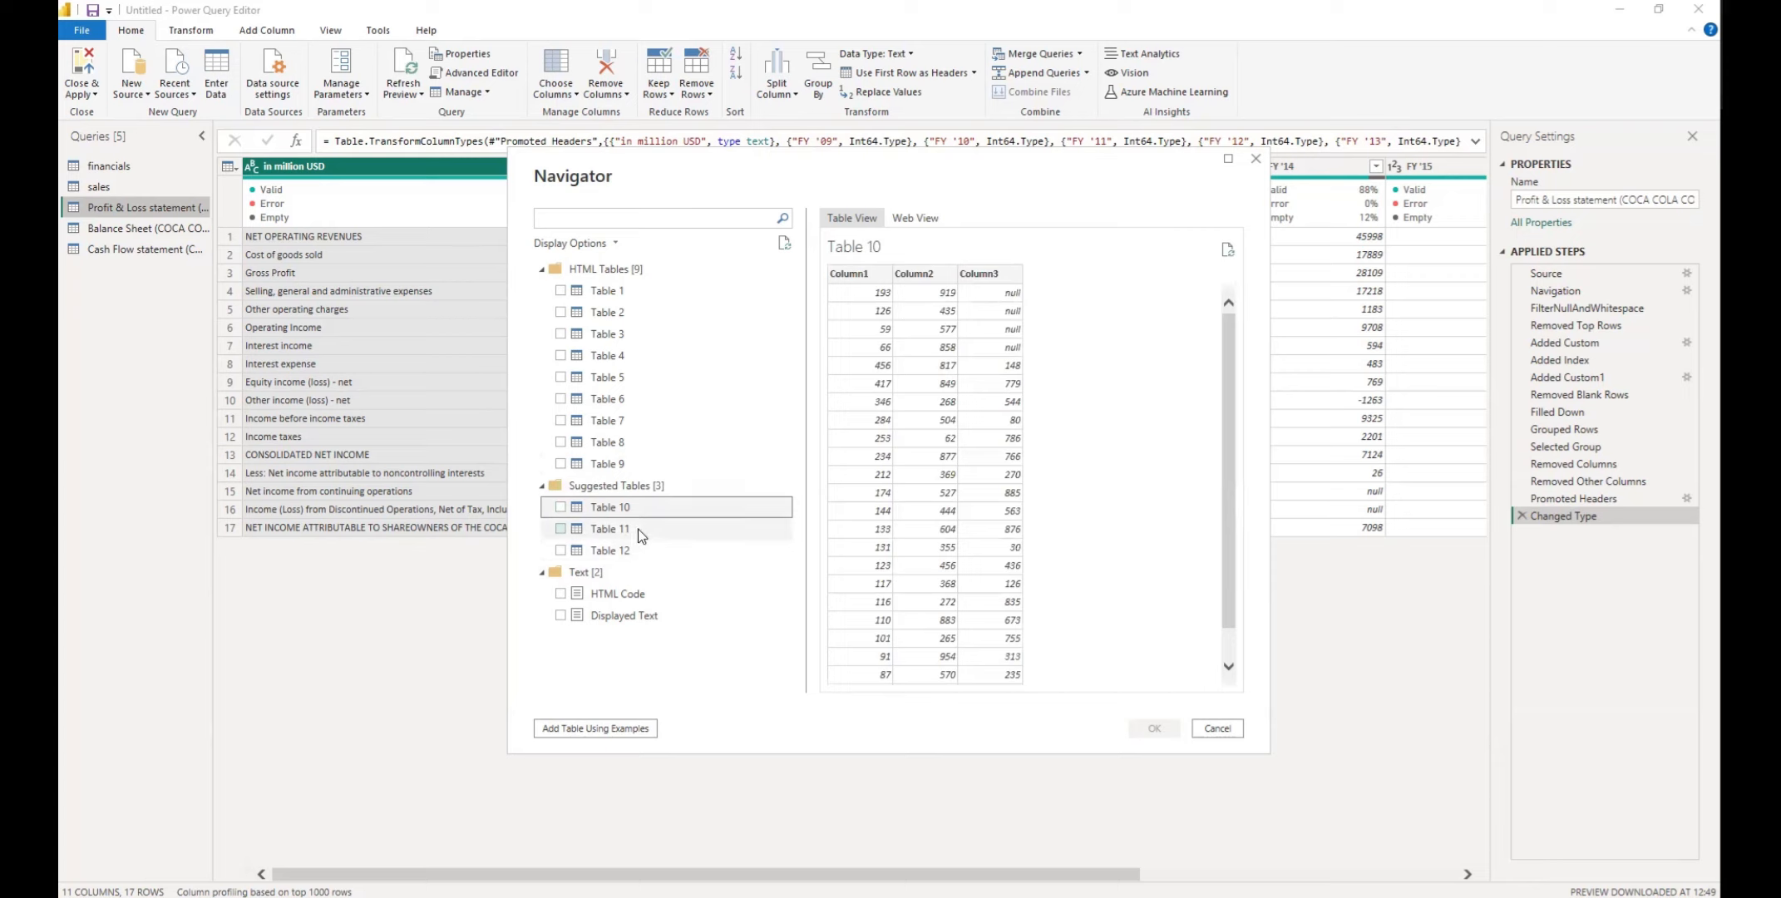
left_click(645, 533)
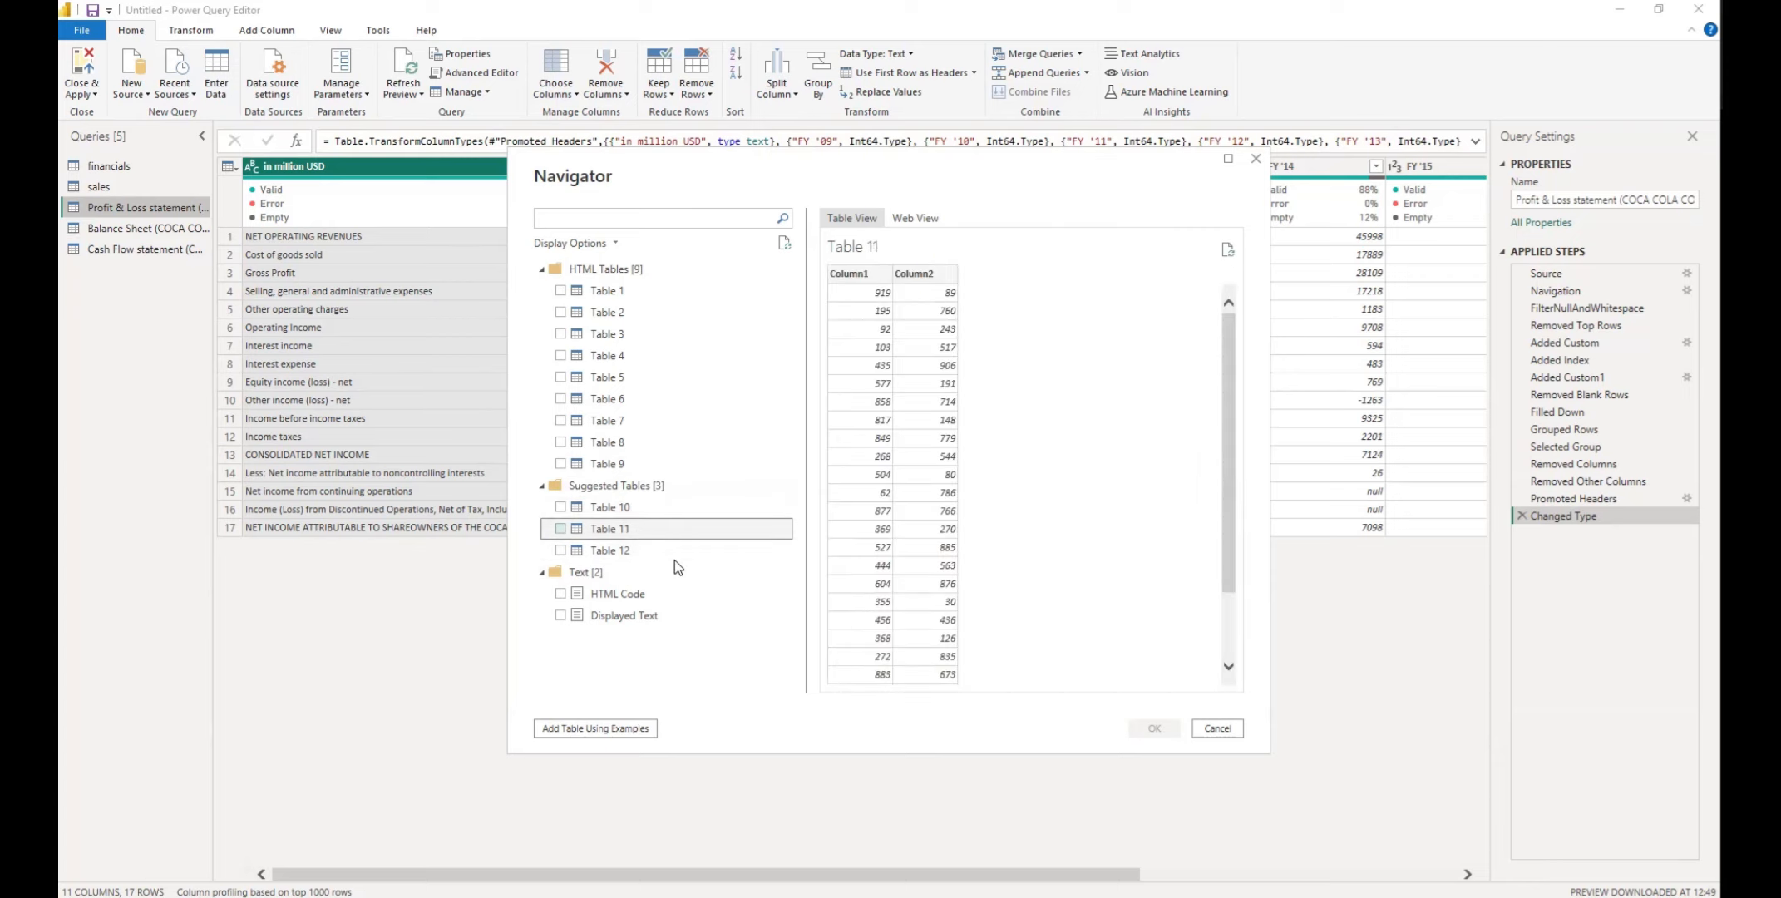
left_click(650, 551)
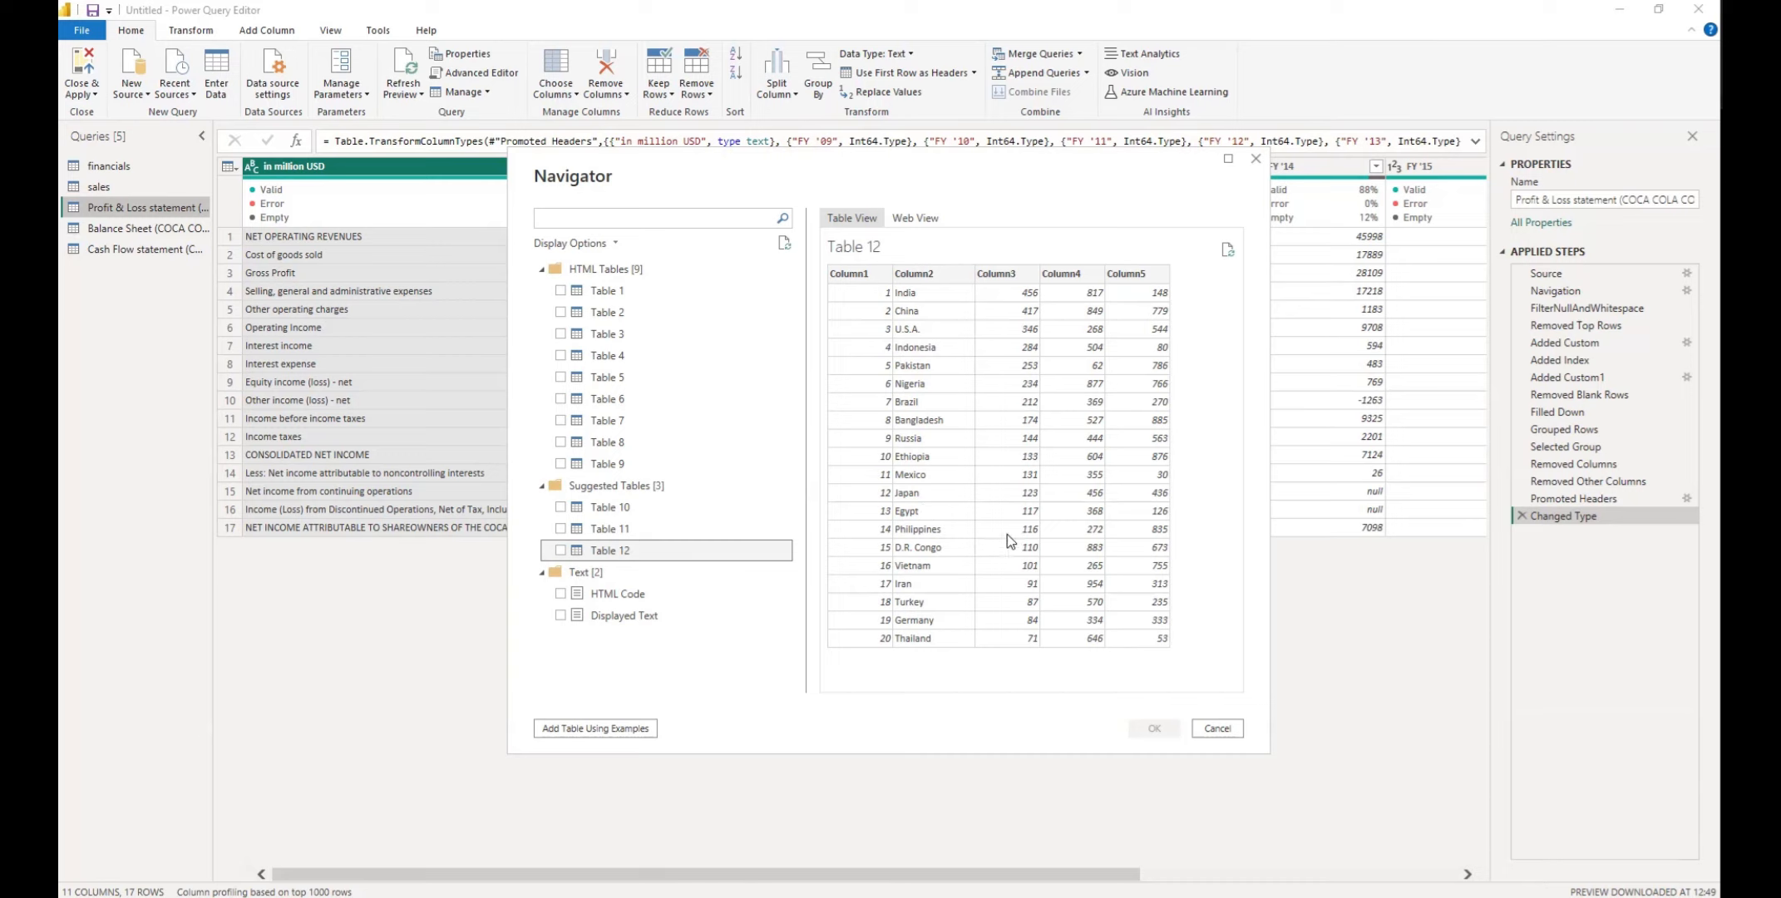
Select only Table 9, with population by country, and load it as a new query
left_click(626, 465)
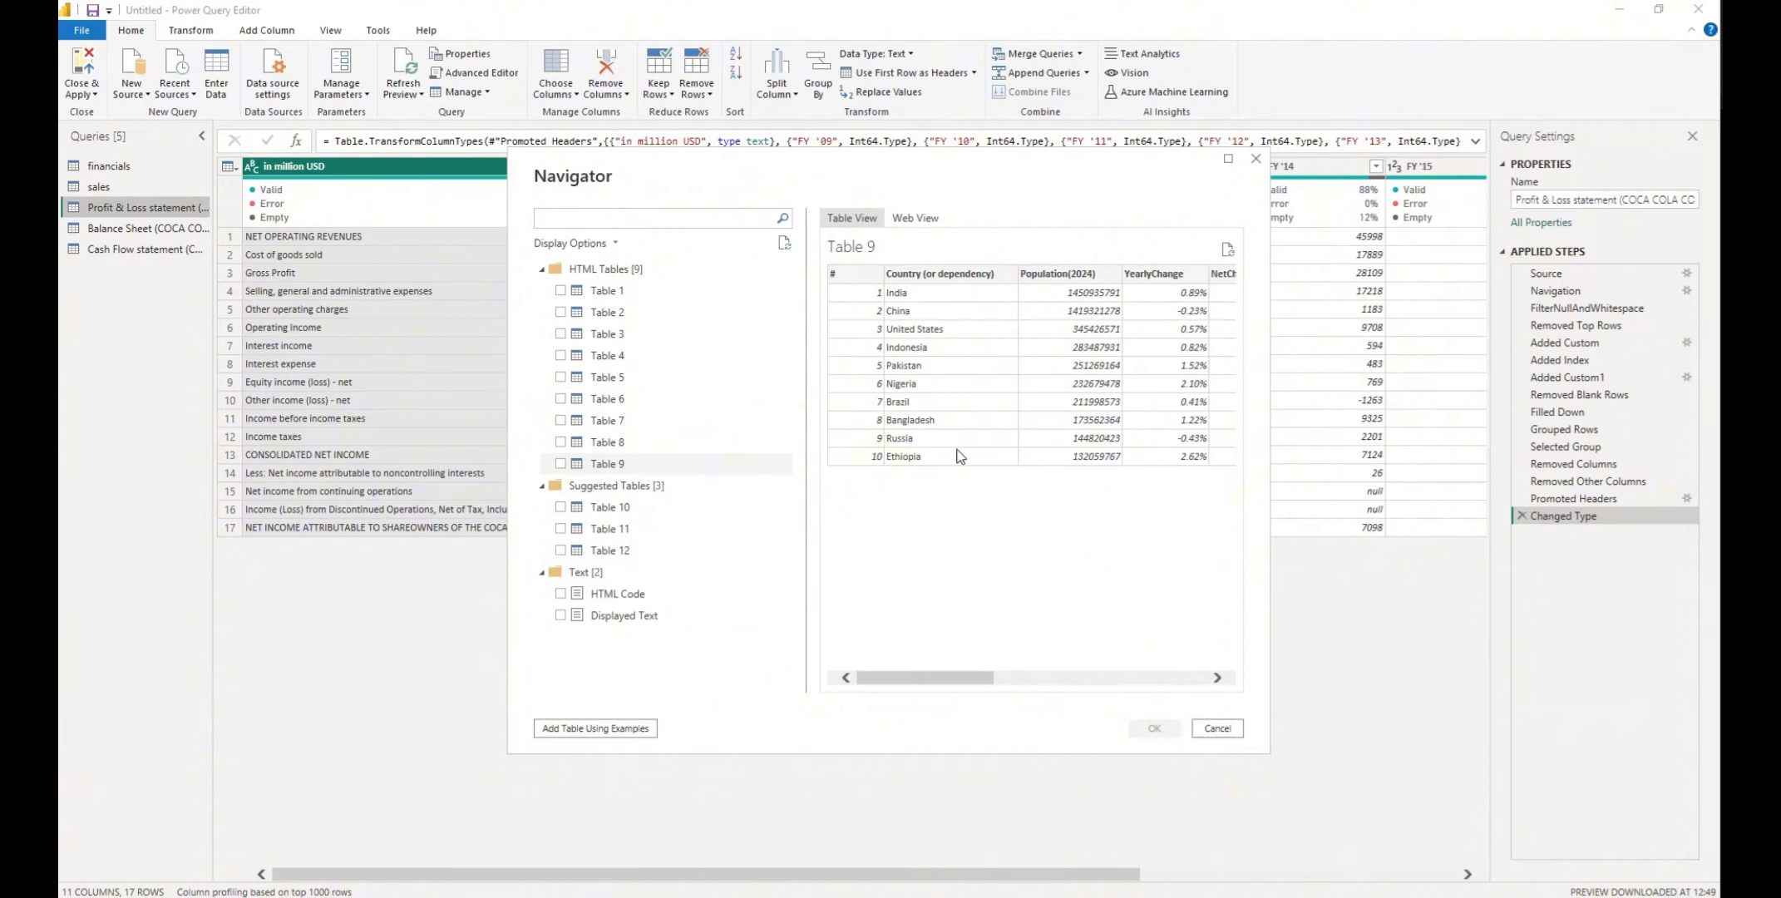
left_click(561, 464)
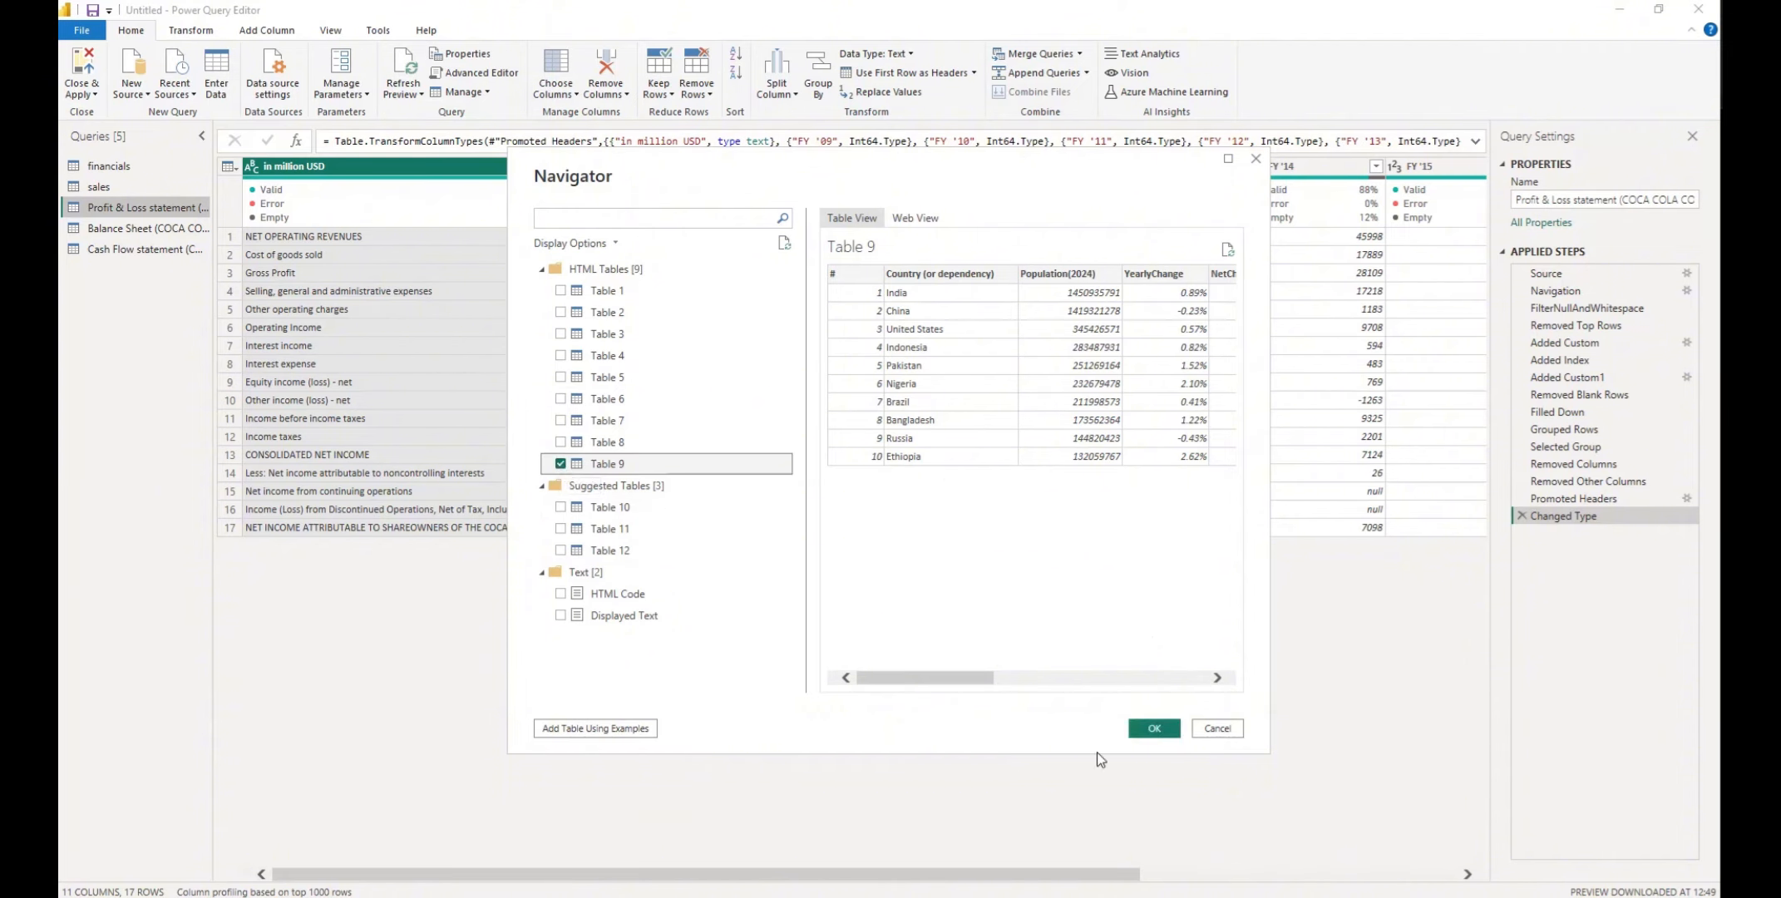
left_click(1152, 730)
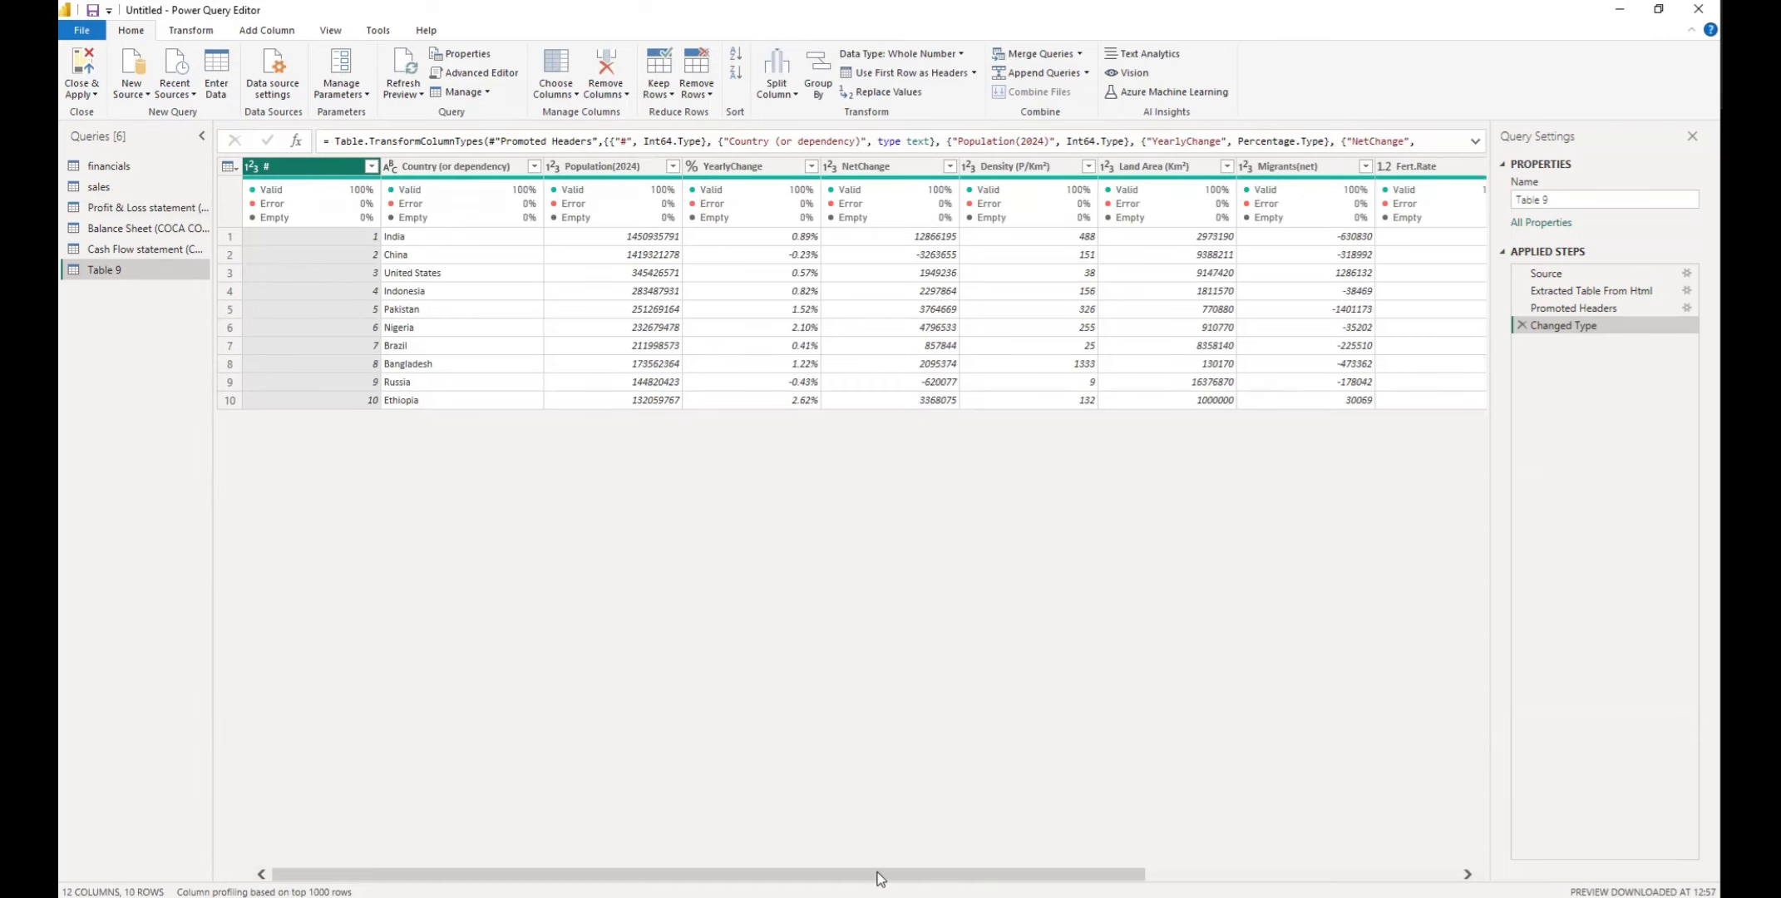
Rename the newly loaded Table 9 query as Top 10 World Population
left_click_drag(880, 879, 604, 823)
left_click_drag(1562, 200, 1504, 213)
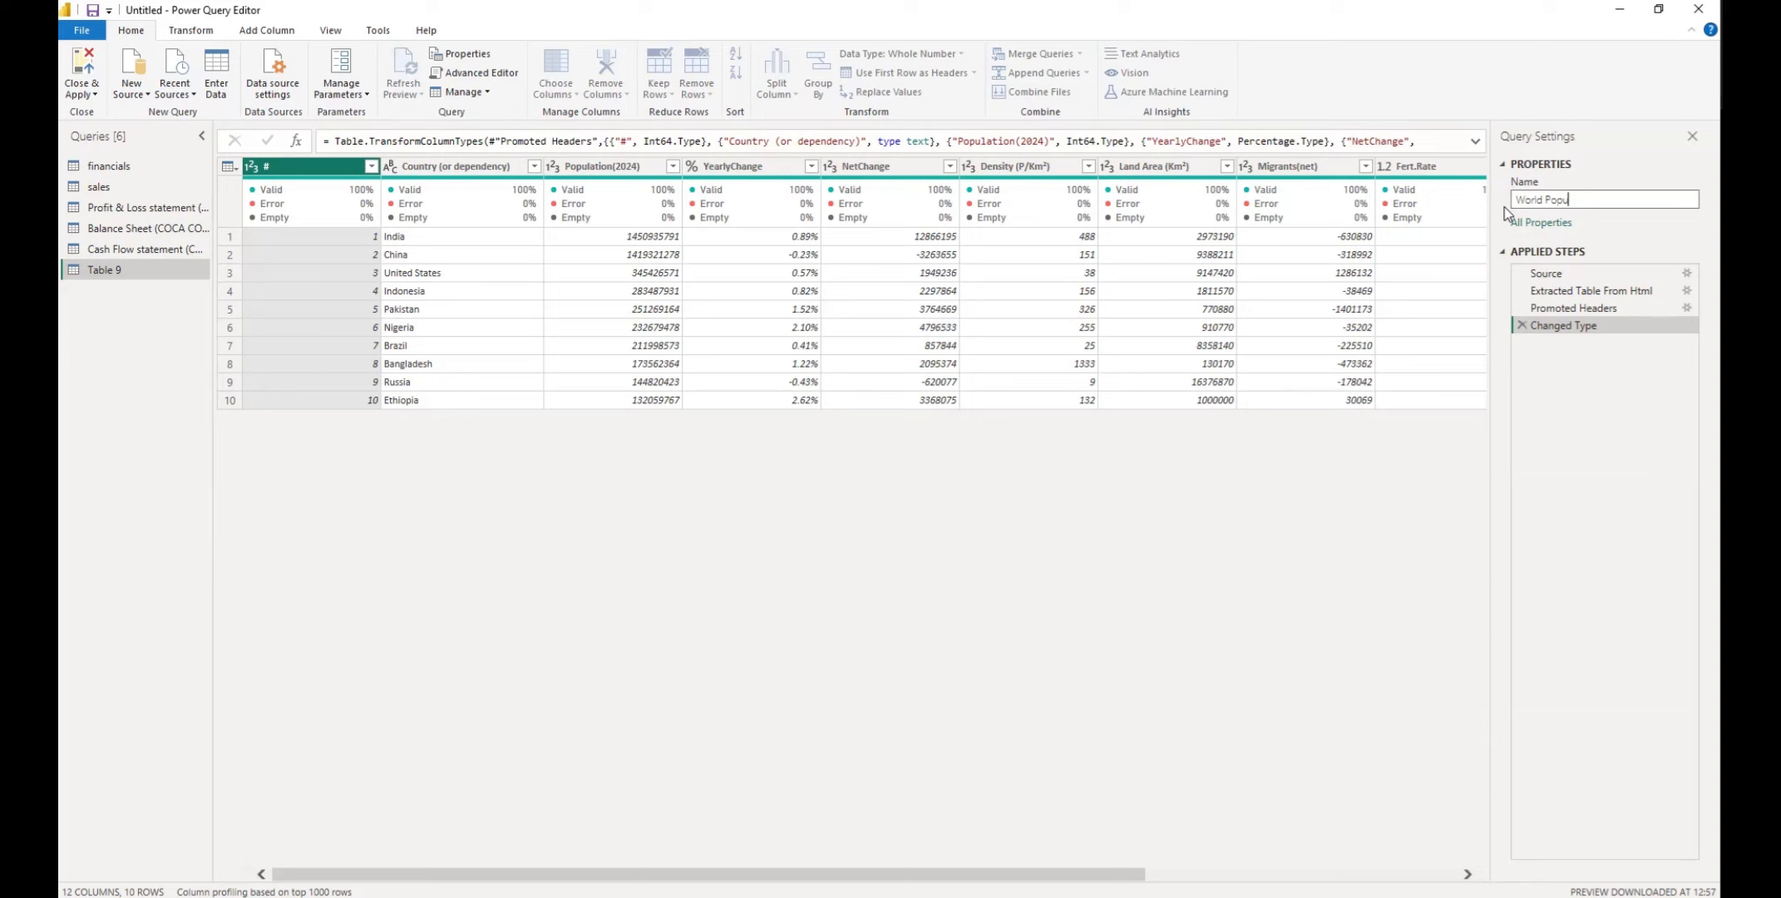
type("lation")
left_click(1518, 200)
type("Top 10")
key("Return")
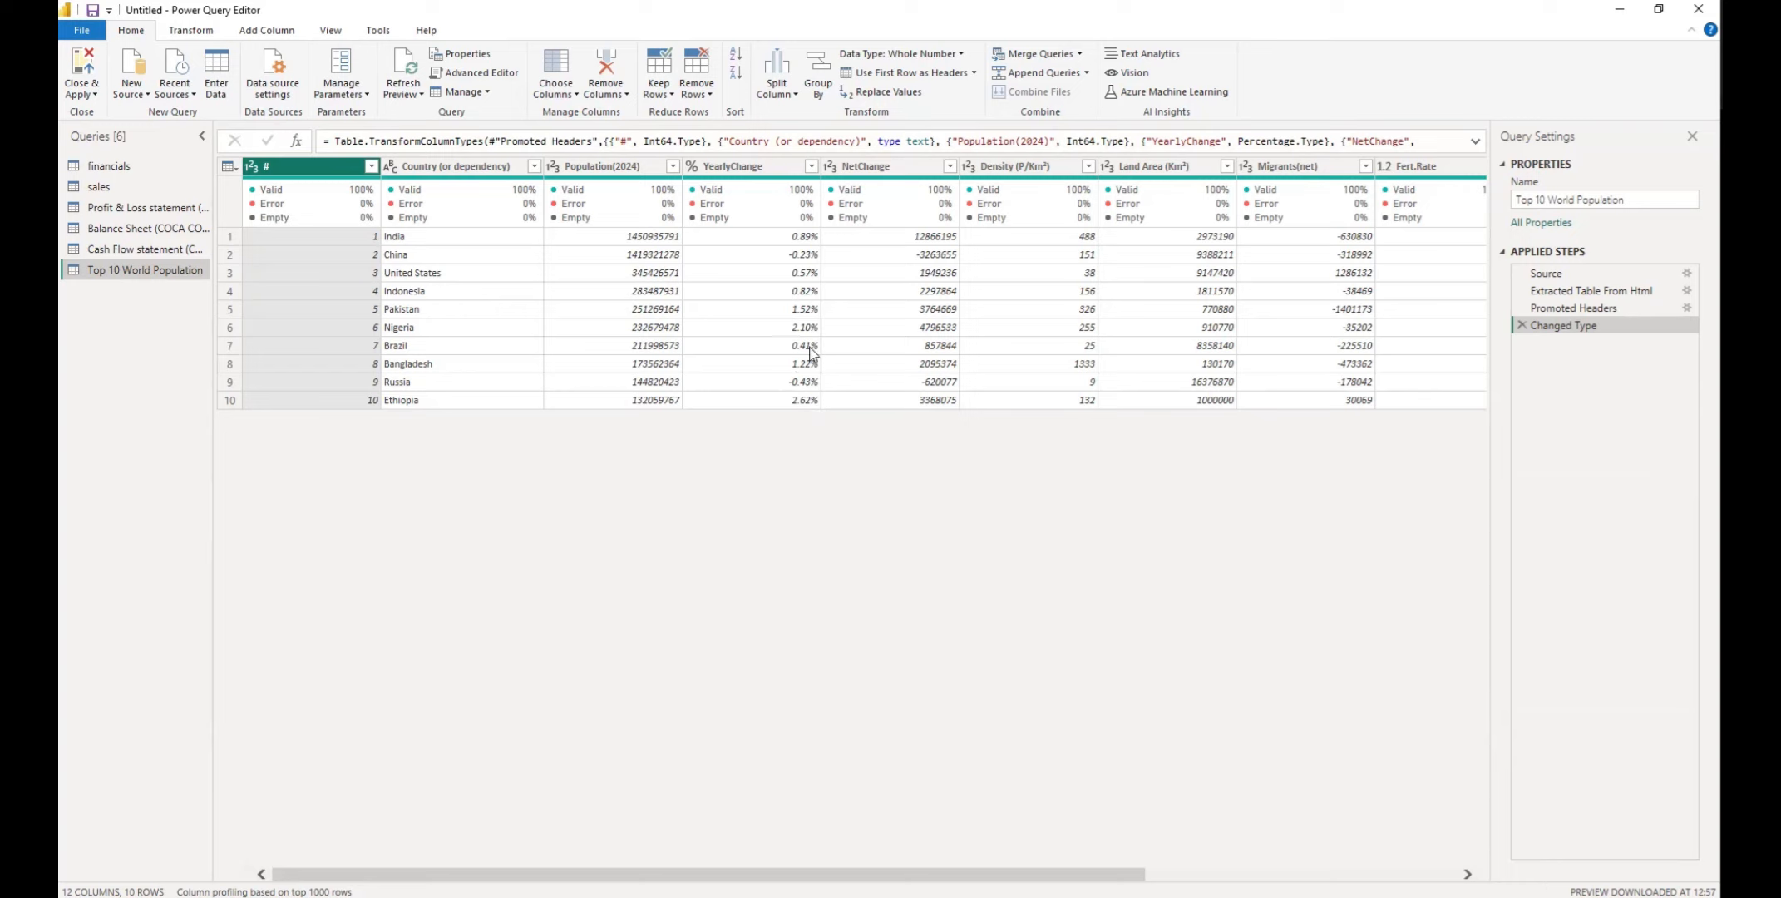
Examine the remaining columns of the Top 10 World Population query and open the financials query
left_click_drag(841, 871, 1131, 890)
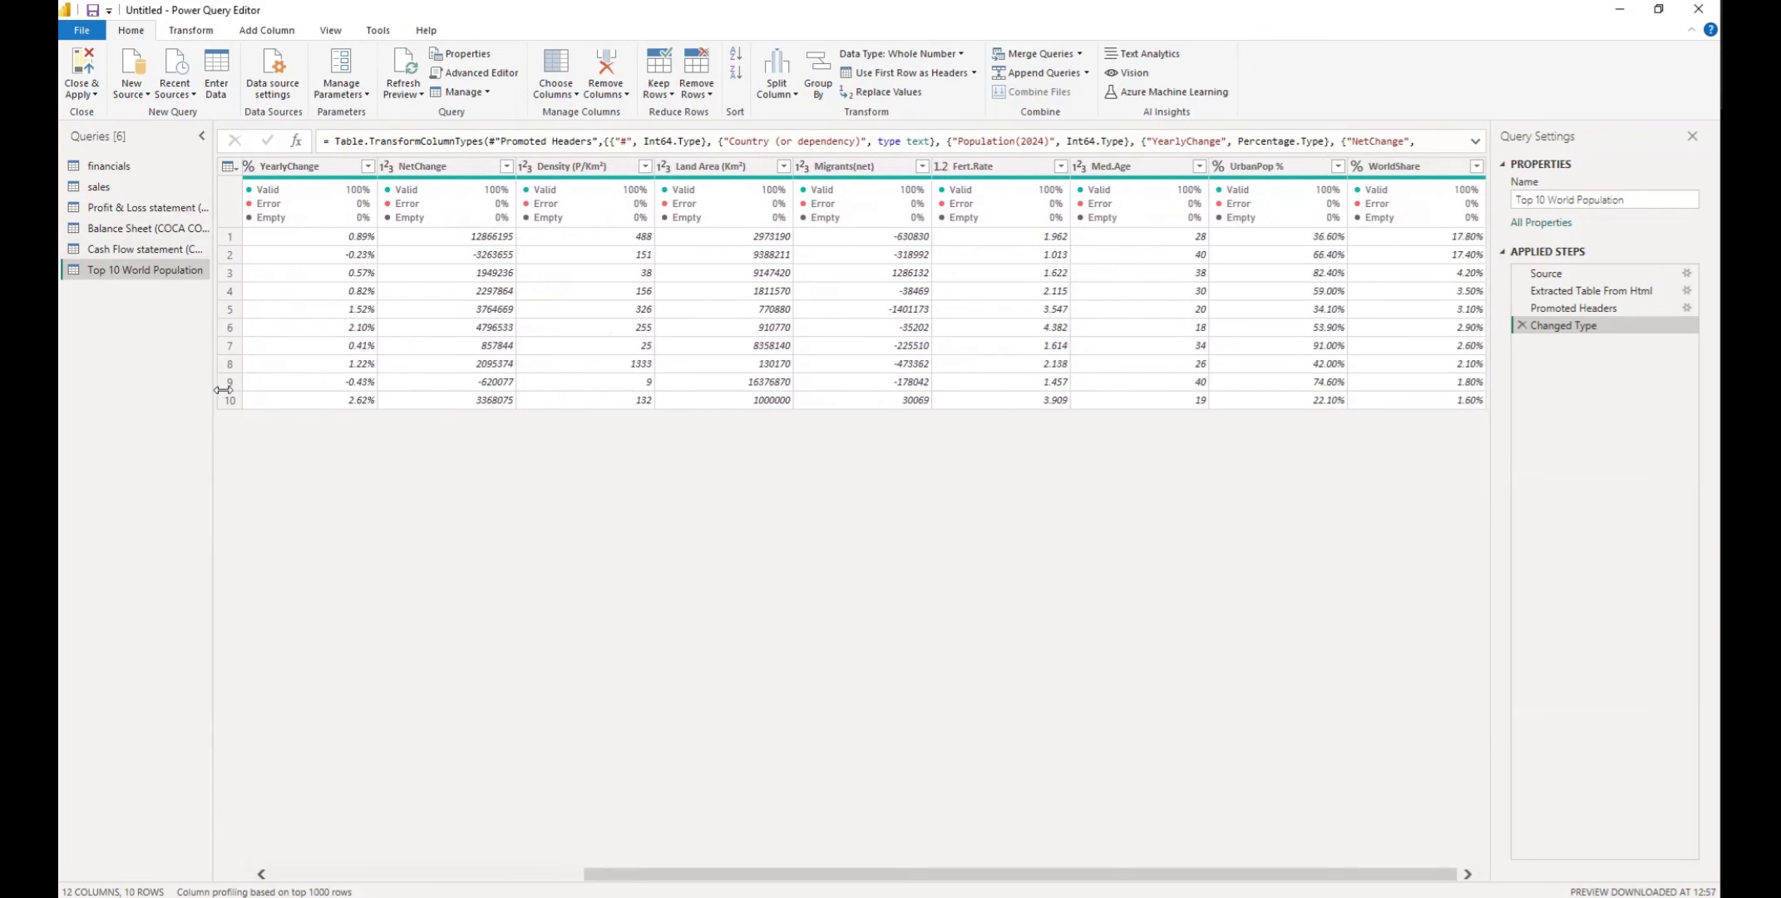
left_click(147, 168)
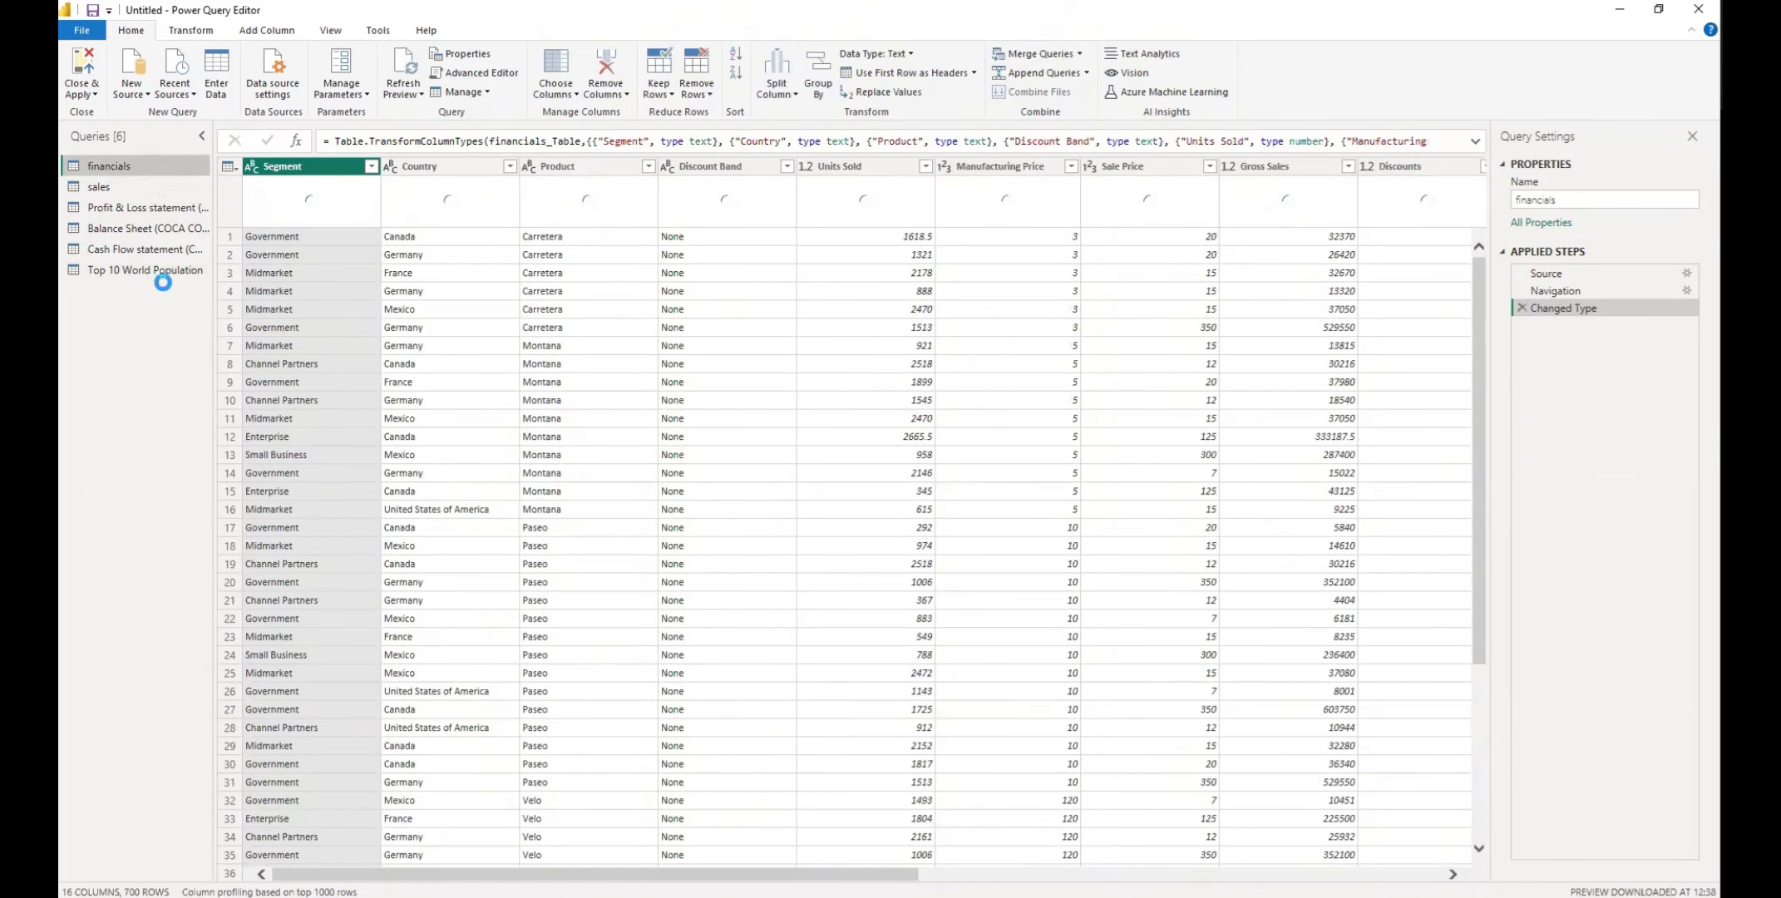